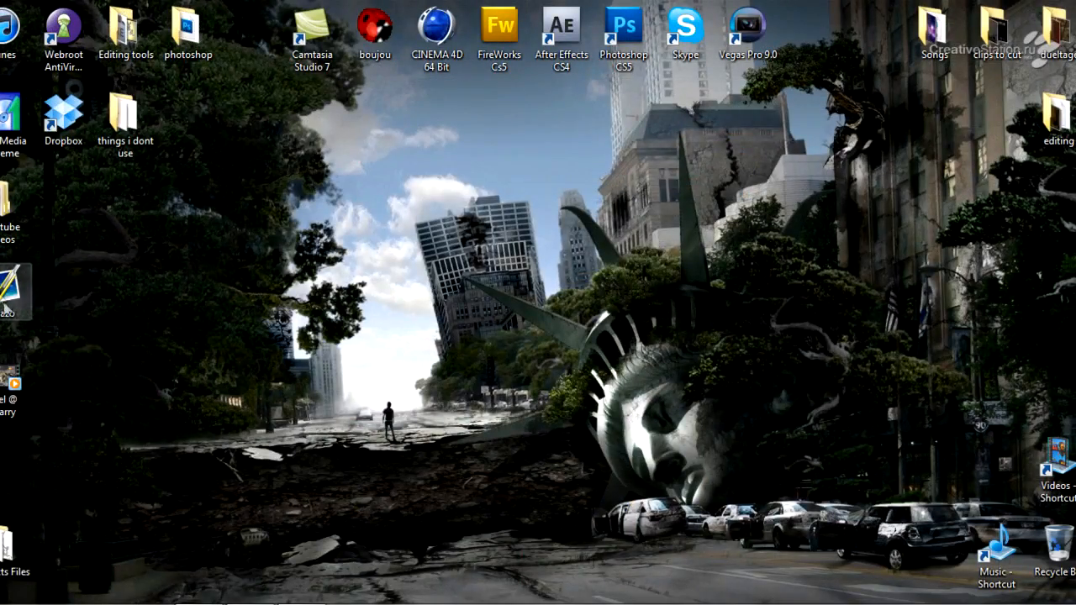
# Step: Open the "kozys episode" video from the gameplay folder inside Youtube videos
pyautogui.doubleClick(10, 210)
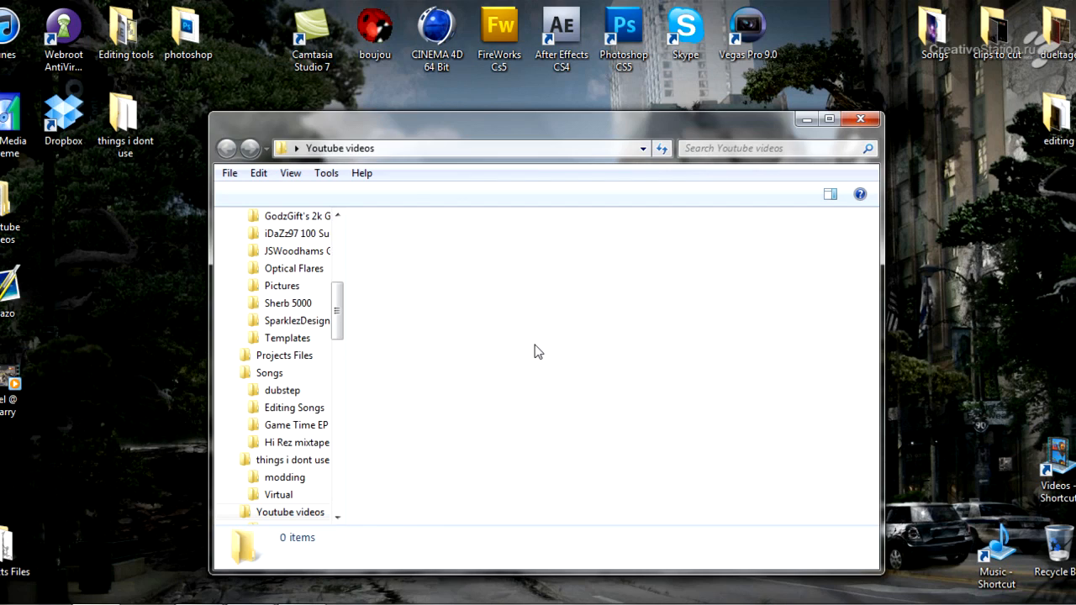
pyautogui.click(418, 267)
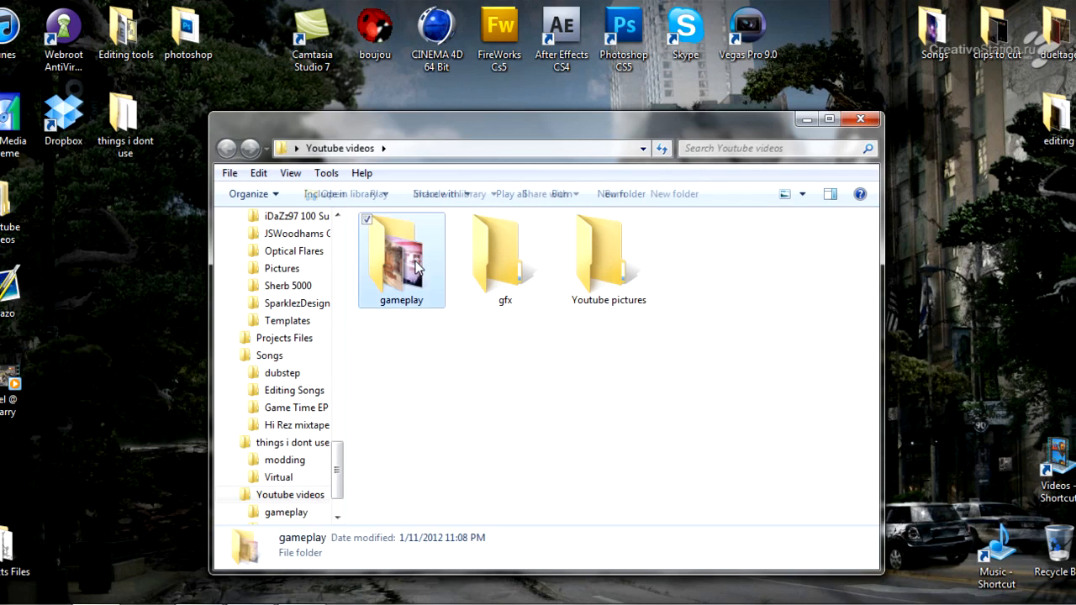
pyautogui.doubleClick(418, 267)
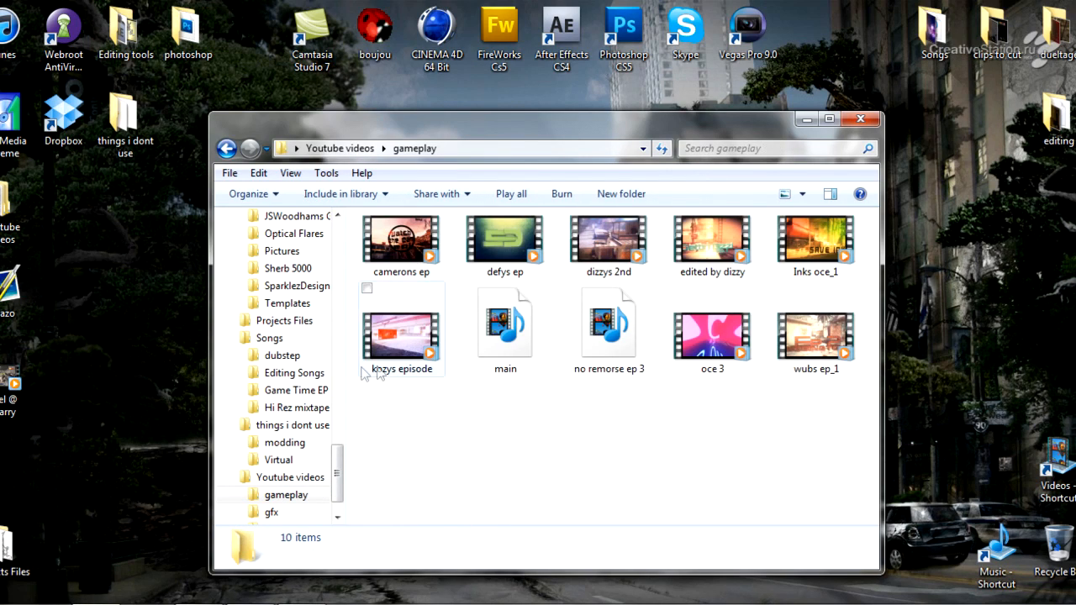
pyautogui.click(385, 336)
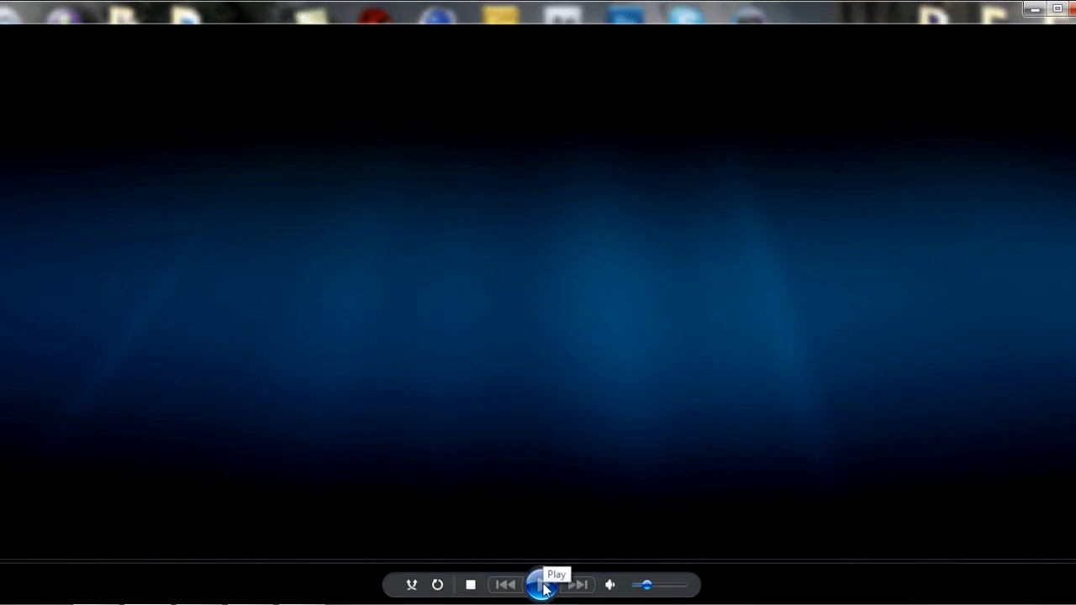
# Step: Watch the kozys episode from about 01:27 to 01:38, and close the player and the gameplay folder
pyautogui.click(543, 587)
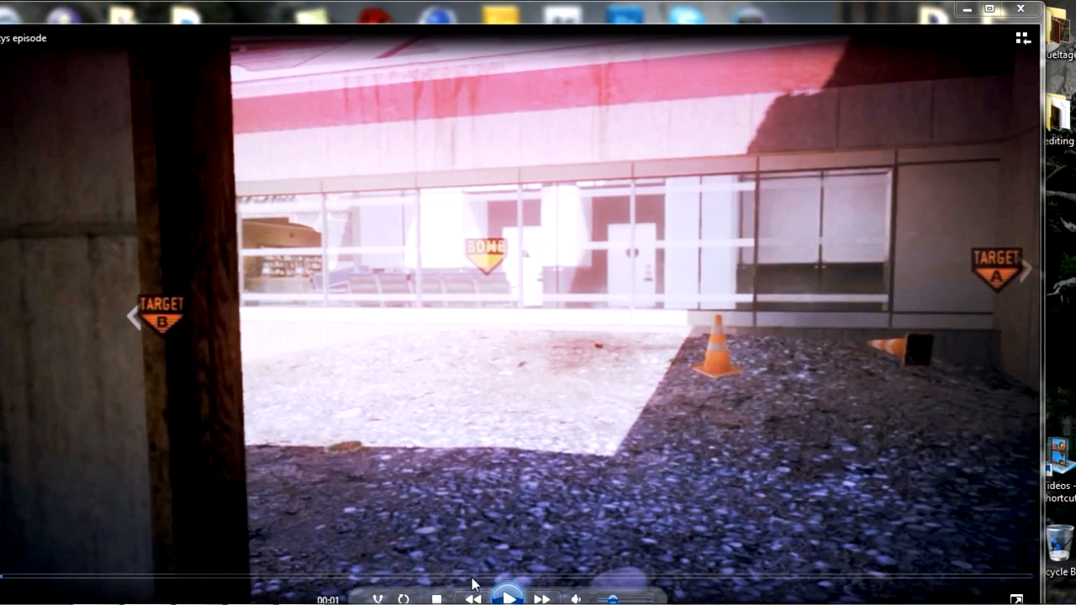
pyautogui.click(468, 577)
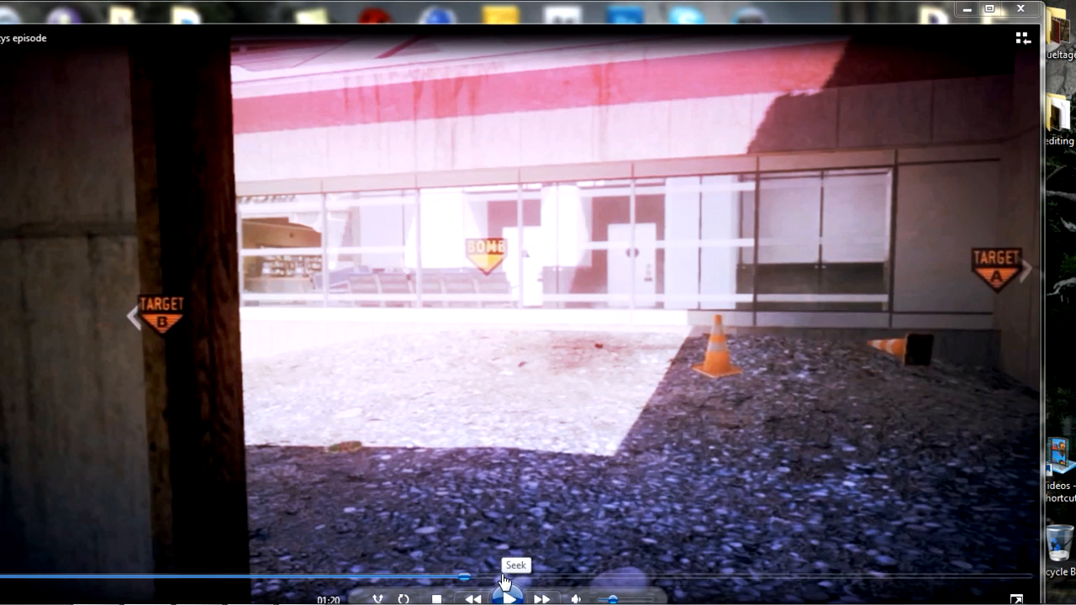
pyautogui.click(504, 577)
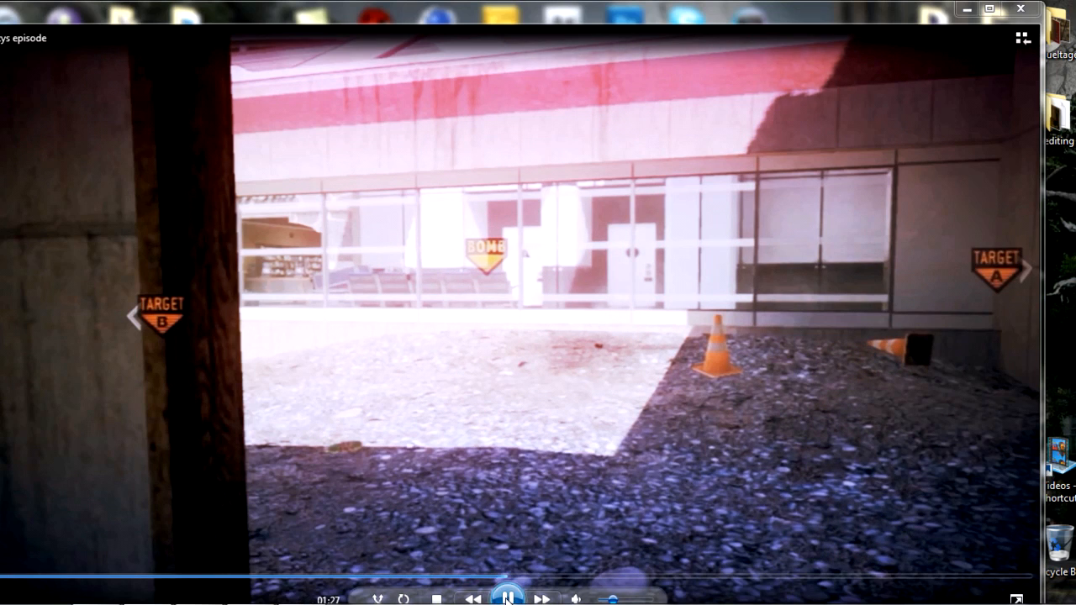
pyautogui.click(508, 597)
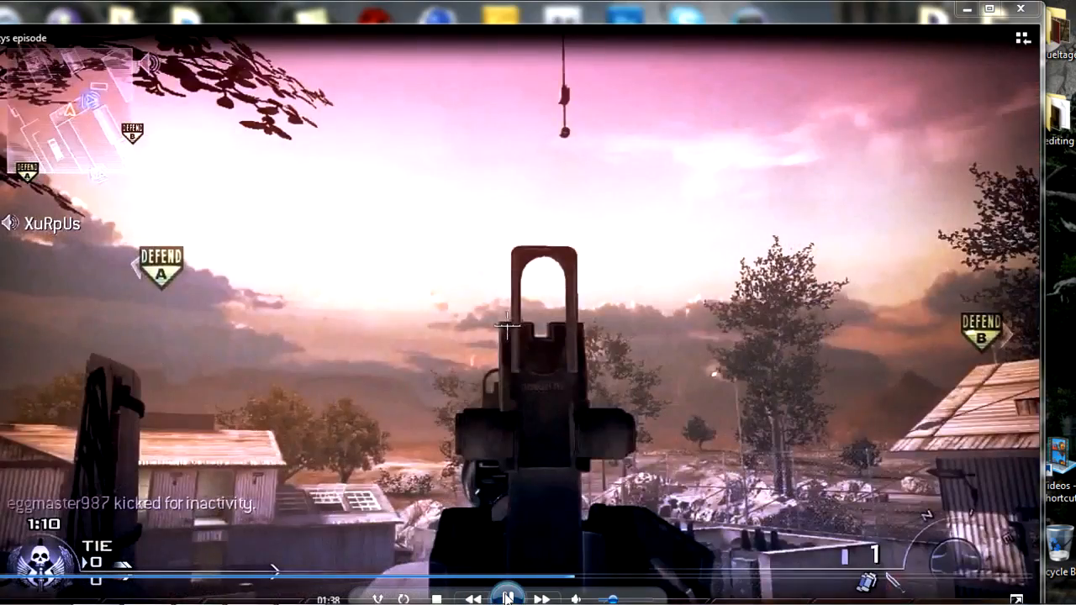
pyautogui.click(508, 598)
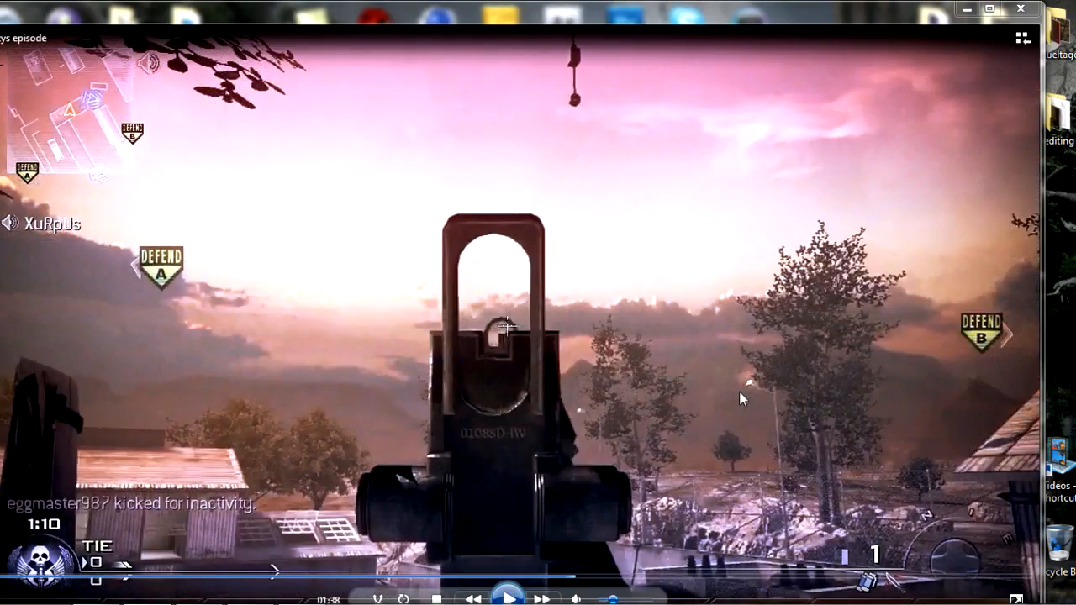
pyautogui.click(1020, 9)
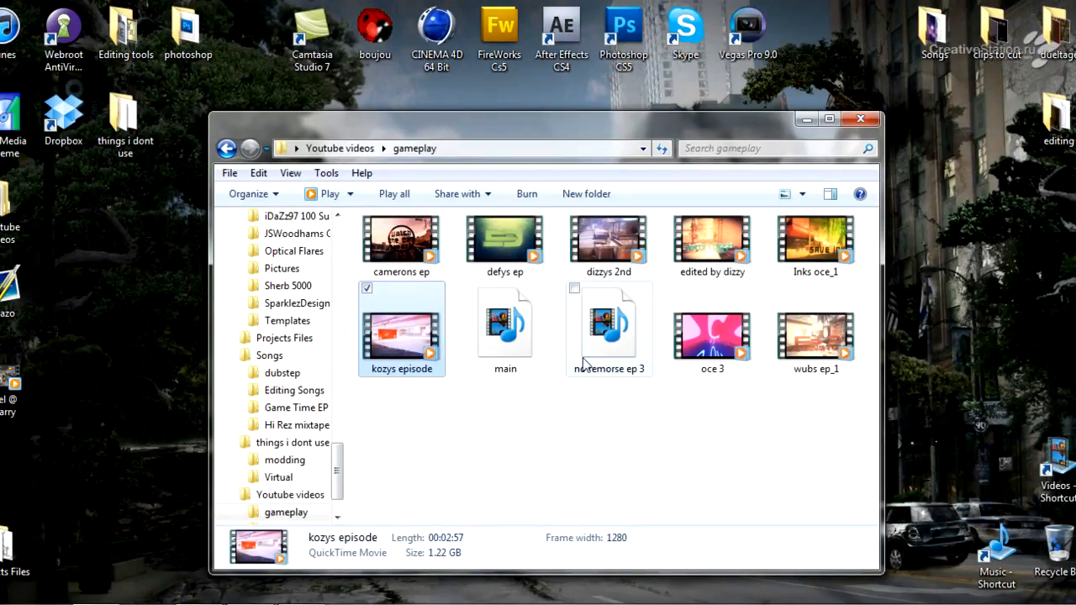
pyautogui.click(859, 119)
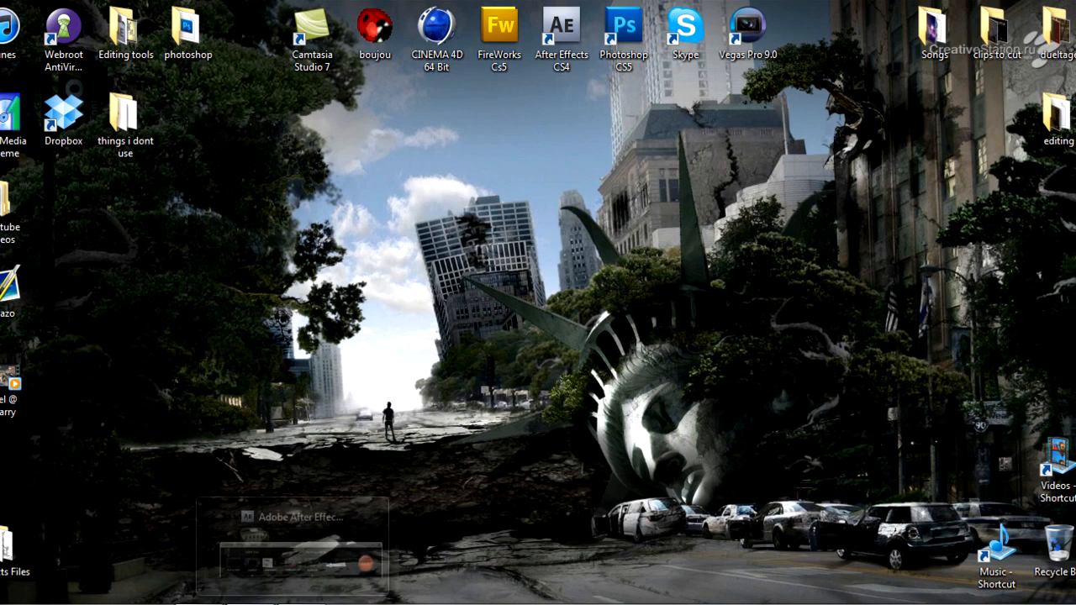
# Step: Switch to After Effects and preview Comp 1 with its time-remapped clip and music
pyautogui.click(338, 604)
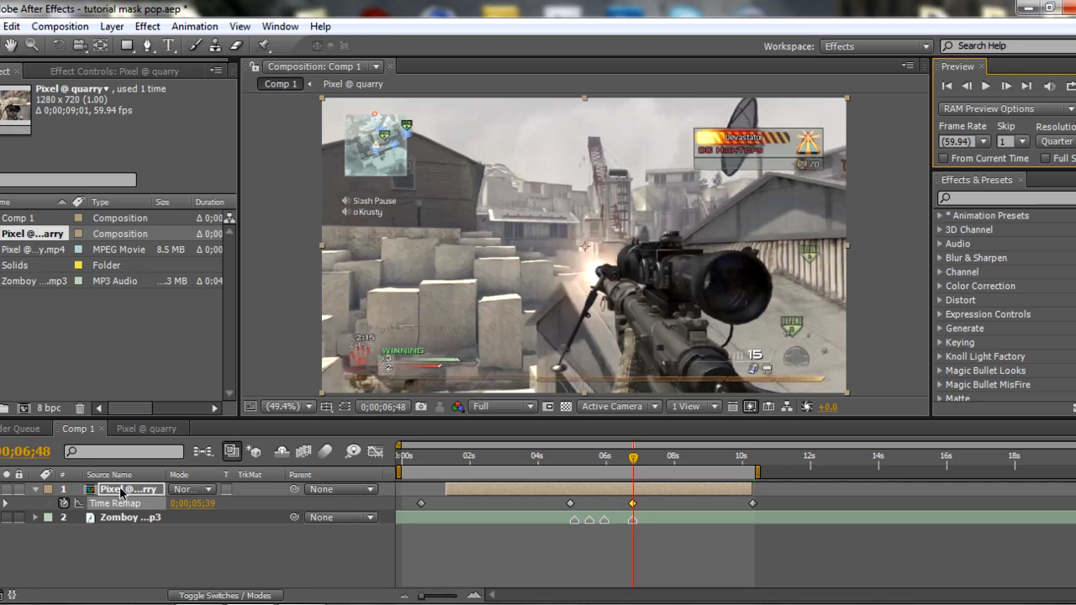
pyautogui.click(454, 460)
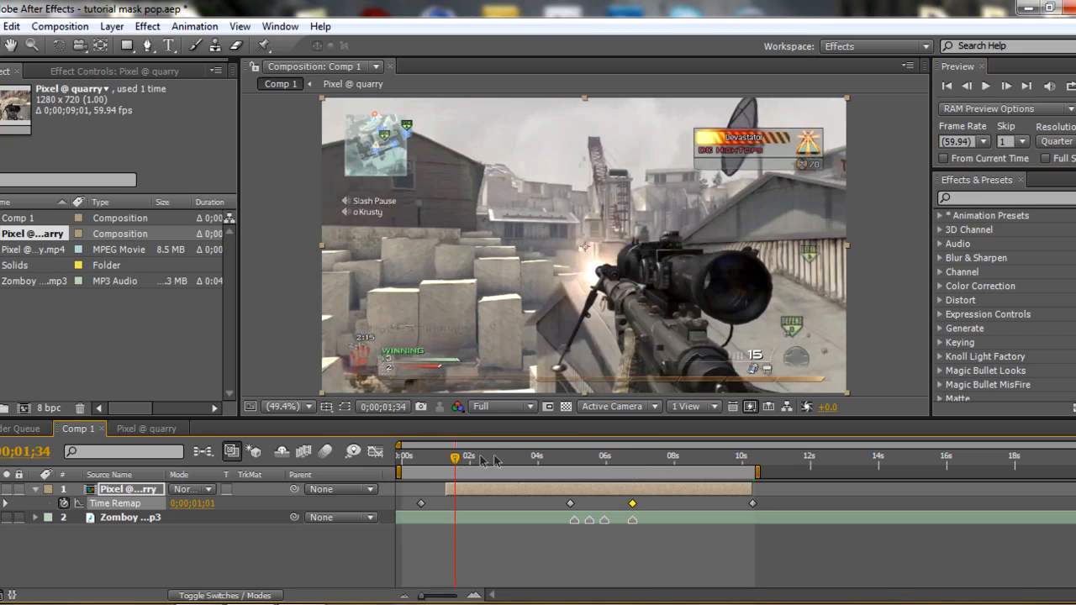
pyautogui.click(567, 460)
pyautogui.click(622, 458)
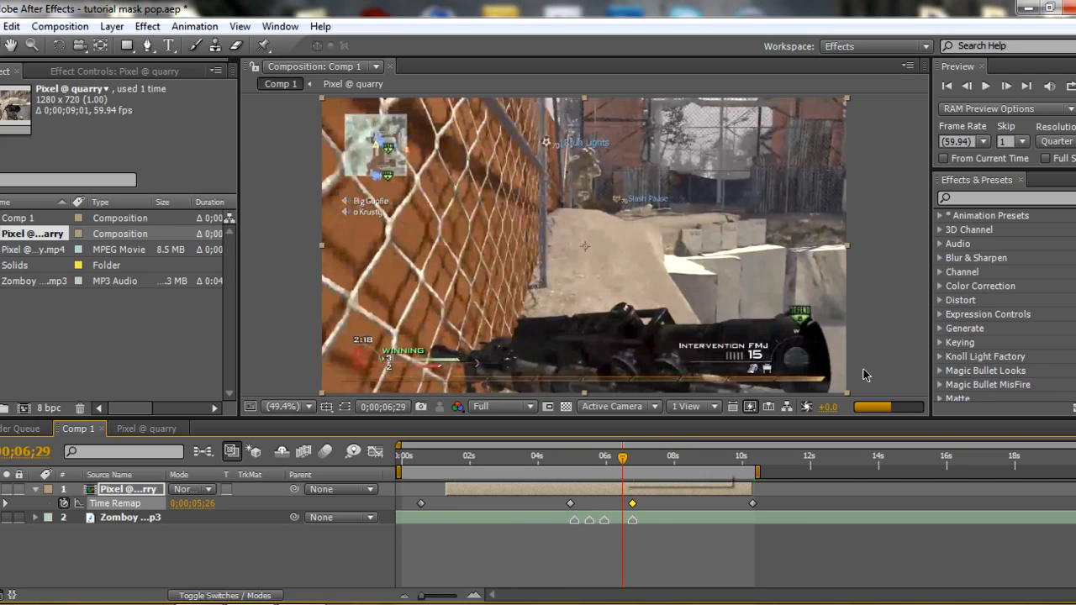
pyautogui.click(1069, 85)
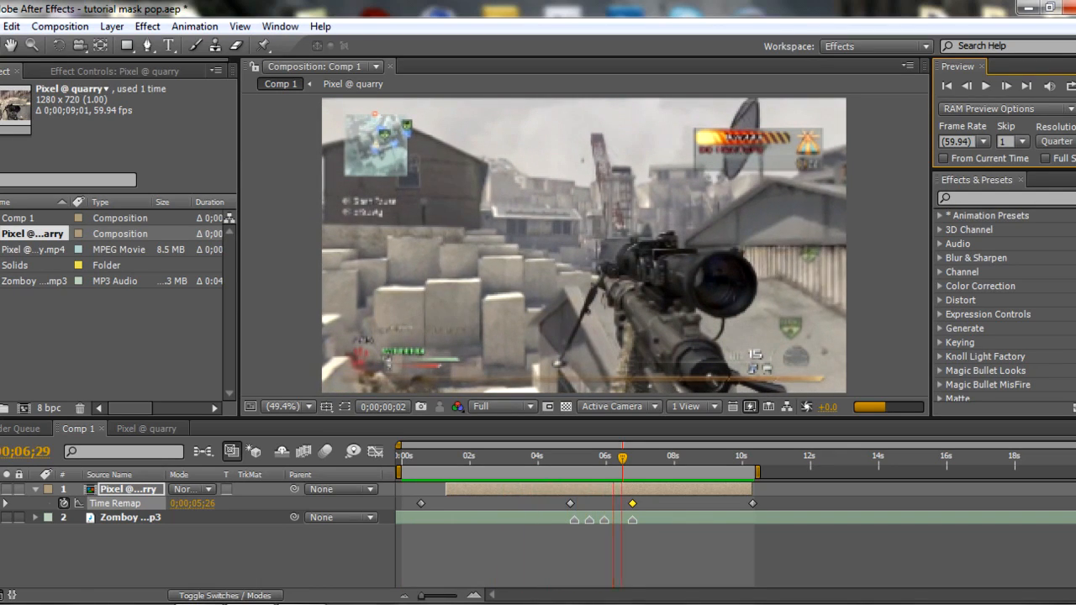
pyautogui.press('space')
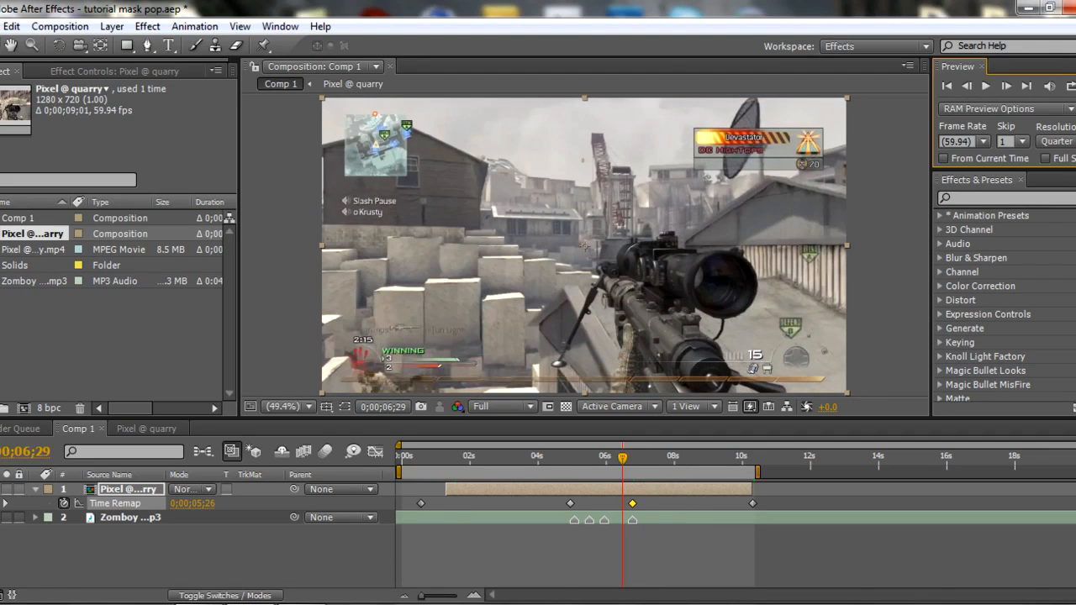
# Step: Inspect the audio waveform of the Zomboy music layer and collapse the layer's properties
pyautogui.click(571, 523)
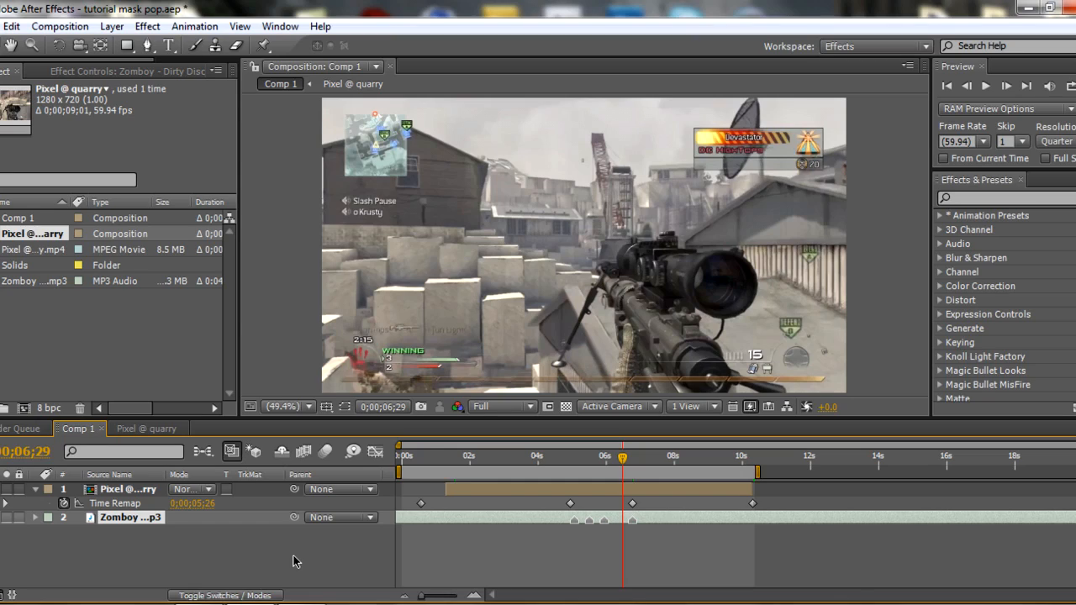
pyautogui.press('l')
pyautogui.press('l')
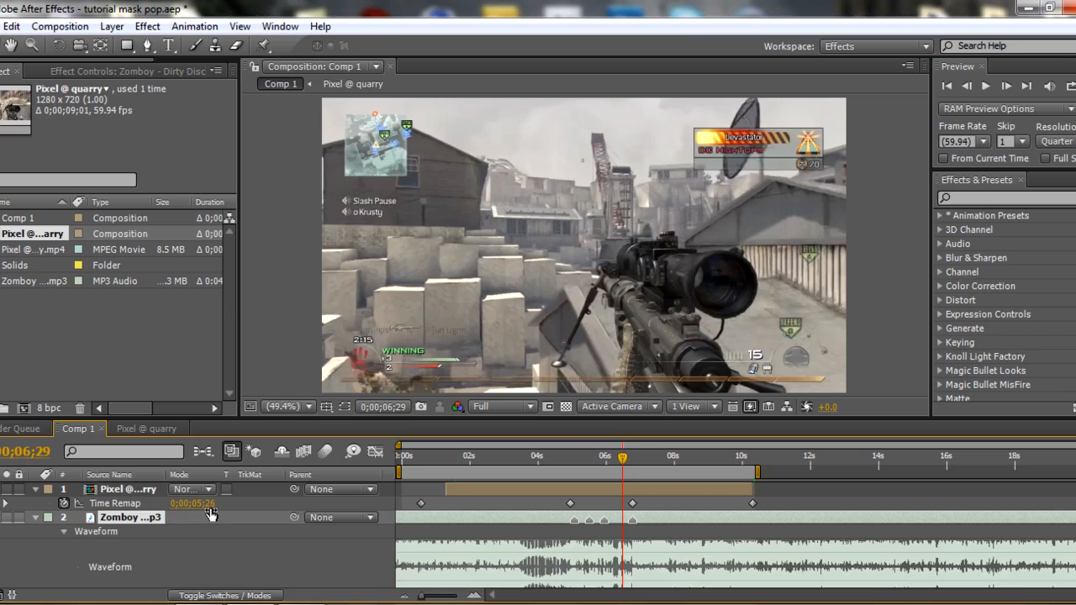
pyautogui.press('l')
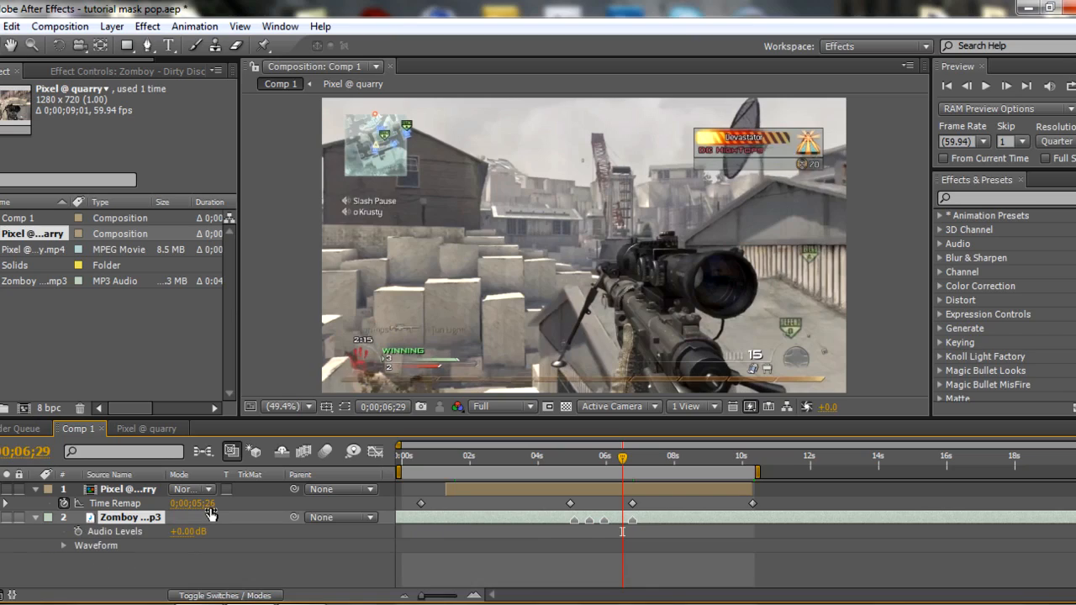
pyautogui.click(36, 520)
# Step: Move the current time to 0;00;05;00 and duplicate the Pixel @ quarry layer three times
pyautogui.click(573, 459)
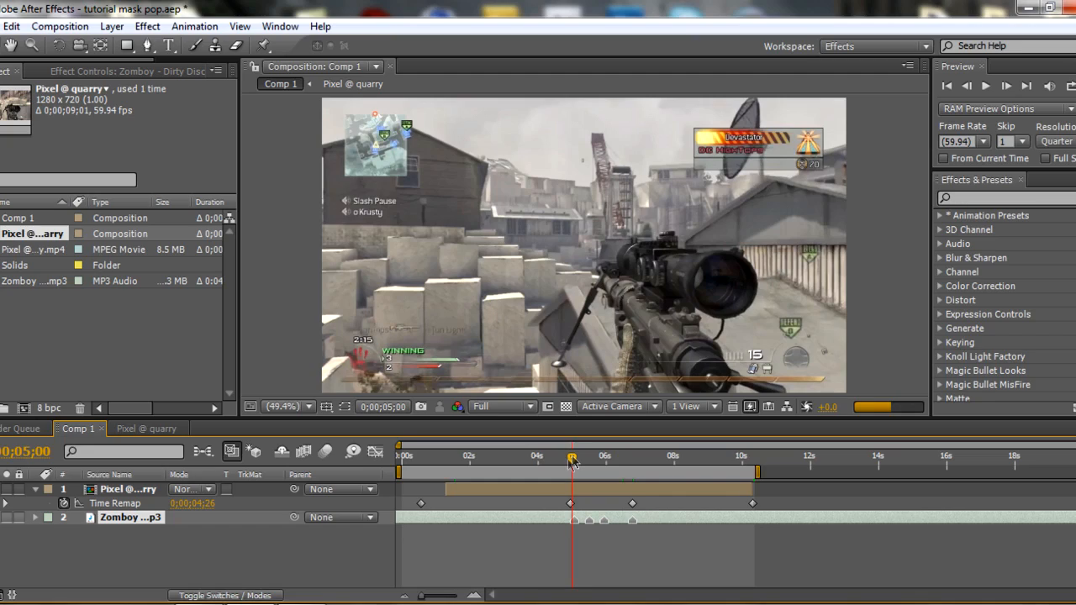
pyautogui.click(534, 491)
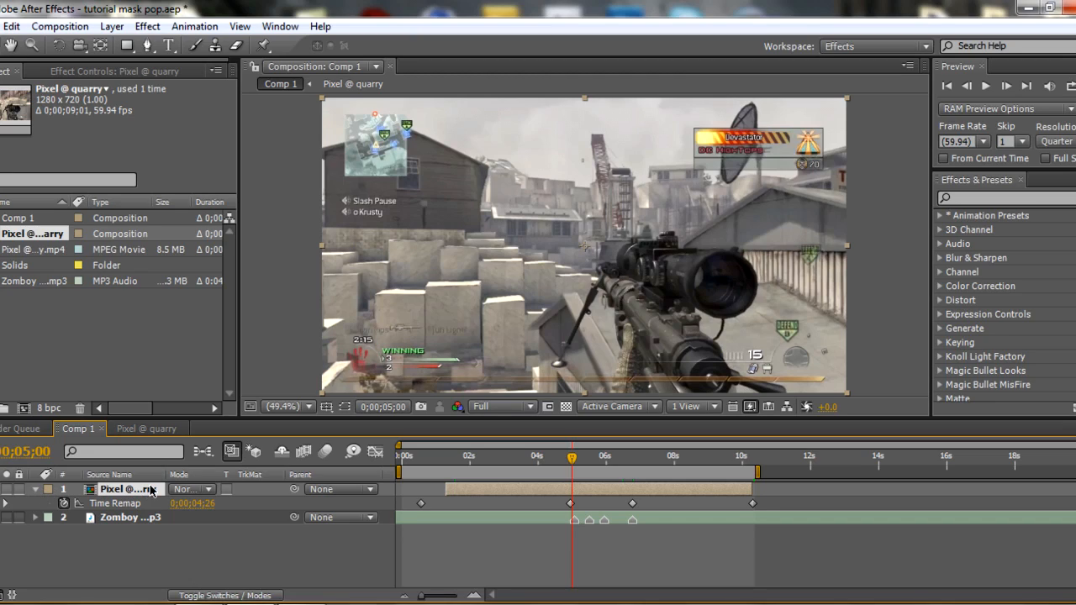
pyautogui.hotkey('ctrl', 'd')
pyautogui.hotkey('ctrl', 'd')
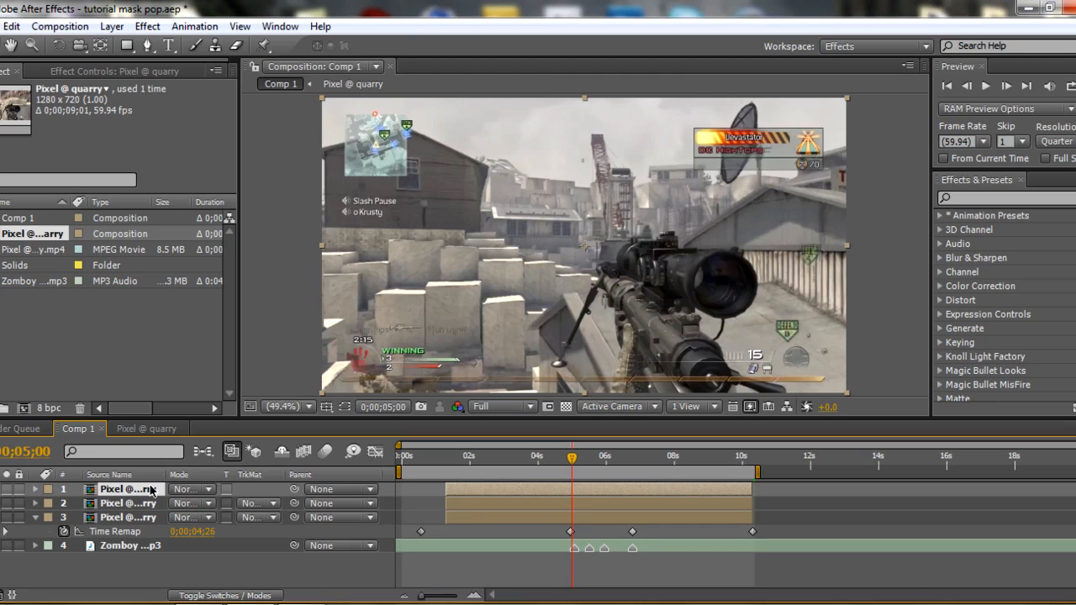
pyautogui.hotkey('ctrl', 'd')
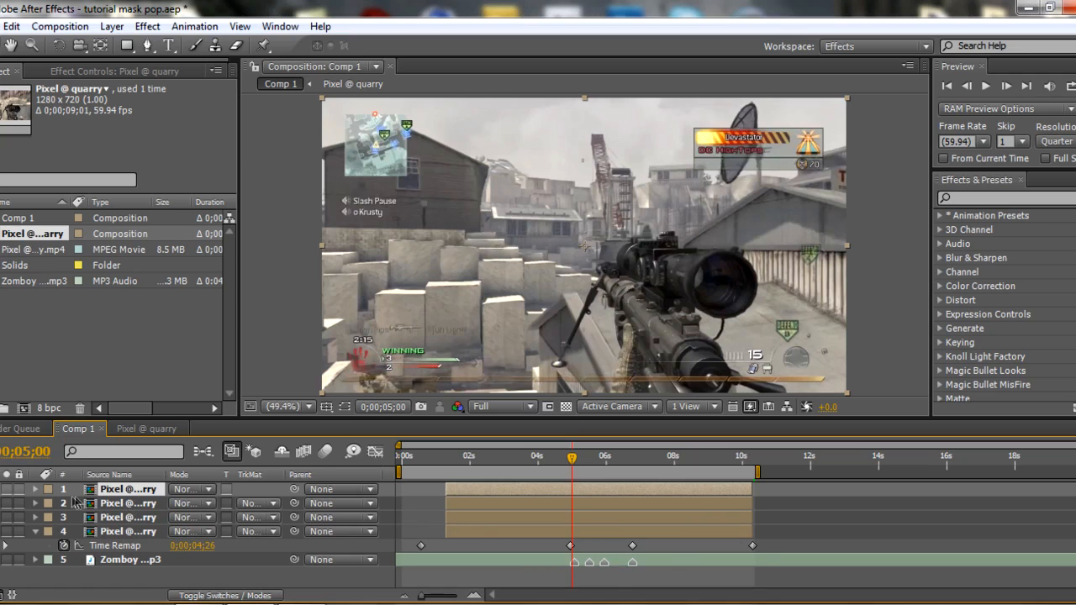
# Step: Rename the three upper Pixel @ quarry copies, from the top down, as pop, pop2 and pop3
pyautogui.rightClick(132, 489)
pyautogui.click(171, 584)
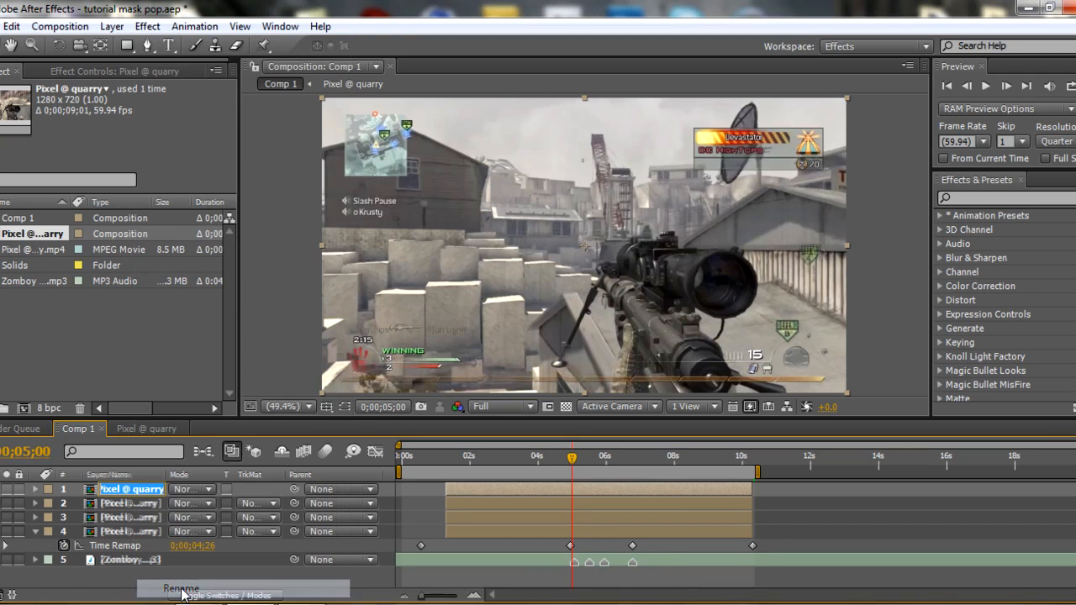
pyautogui.write('pop')
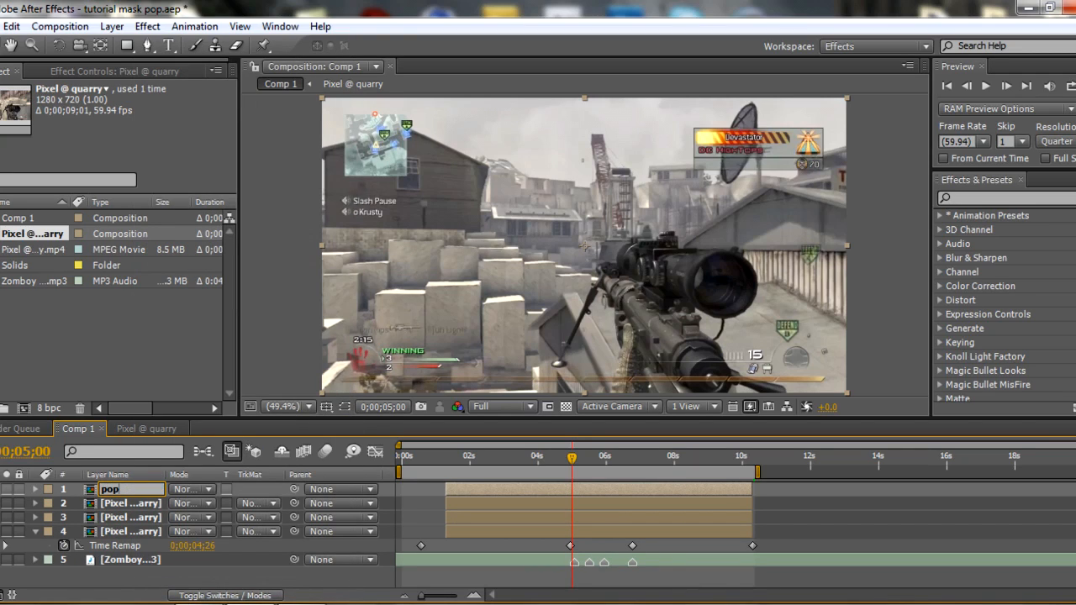
pyautogui.rightClick(152, 503)
pyautogui.click(229, 586)
pyautogui.write('pop2')
pyautogui.rightClick(119, 517)
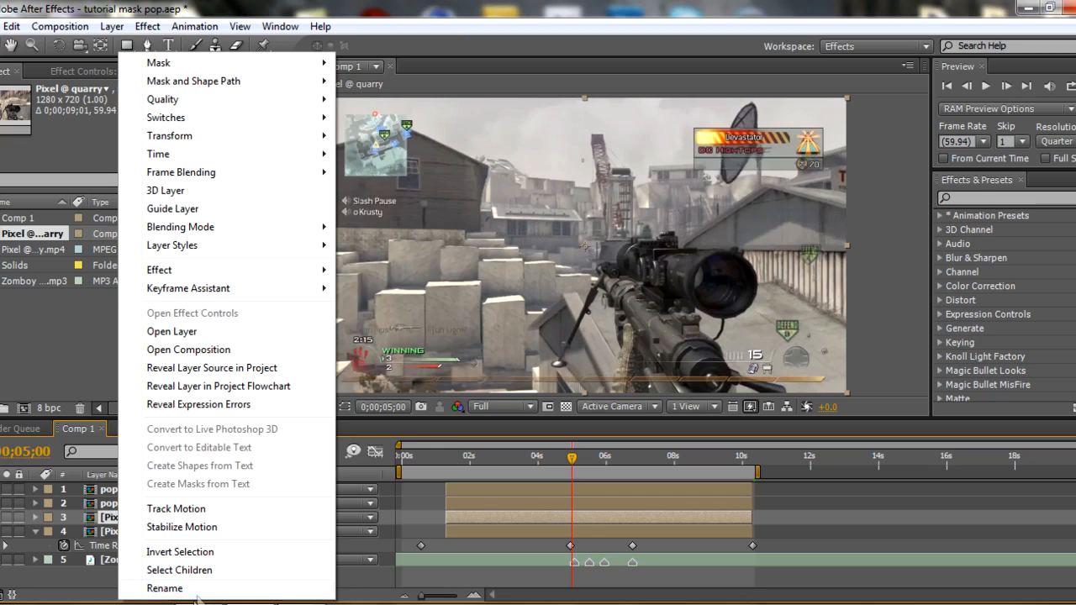
pyautogui.click(198, 592)
pyautogui.write('pop3')
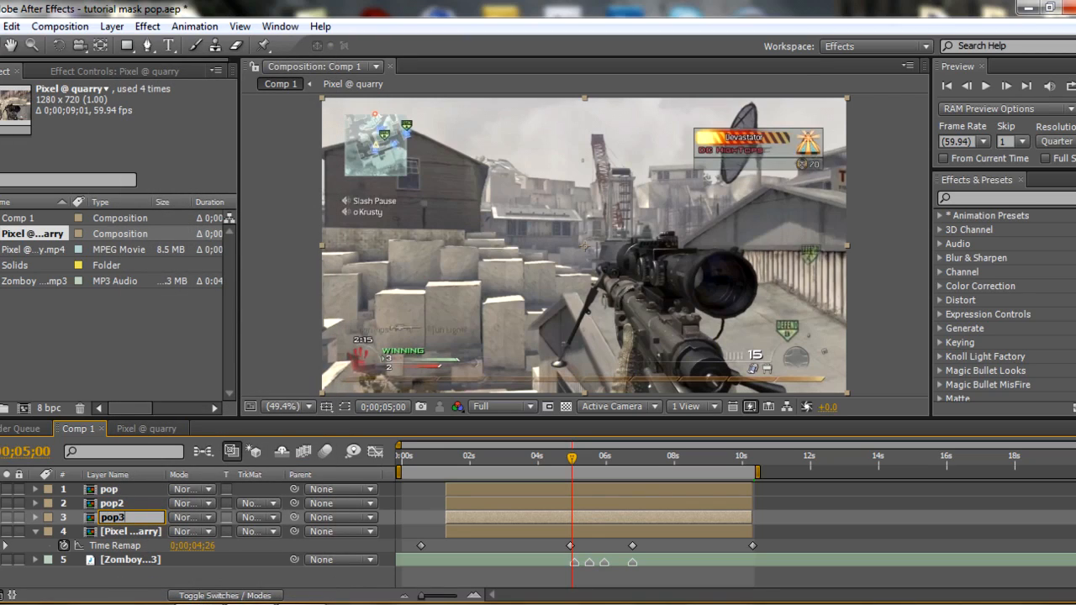
pyautogui.press('Return')
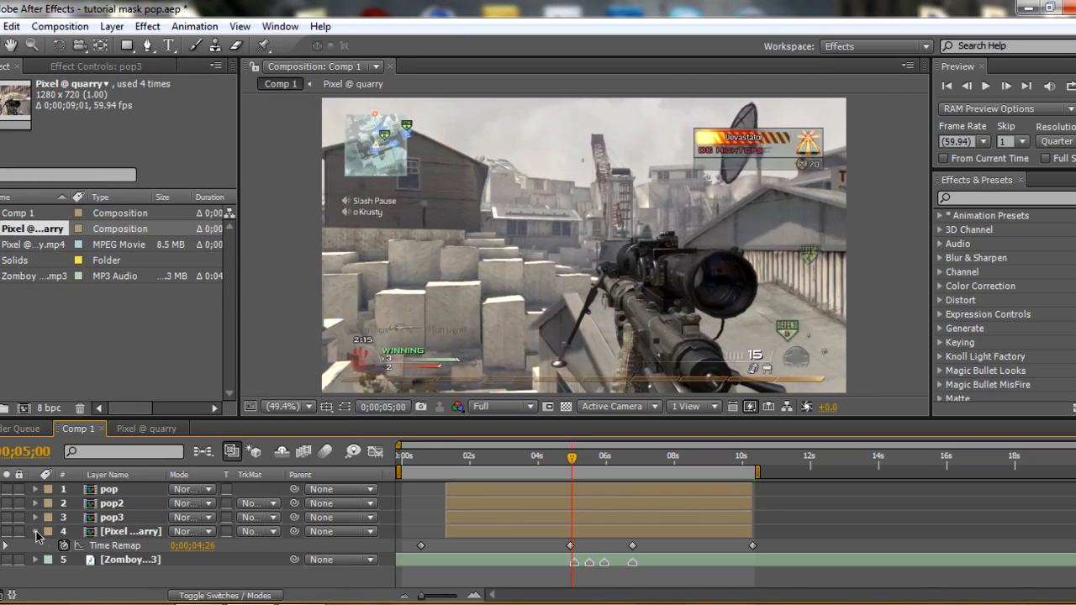
# Step: Collapse the original clip's properties and trim the start of the pop, pop2 and pop3 layers to 0;00;04;48
pyautogui.click(36, 533)
pyautogui.click(133, 533)
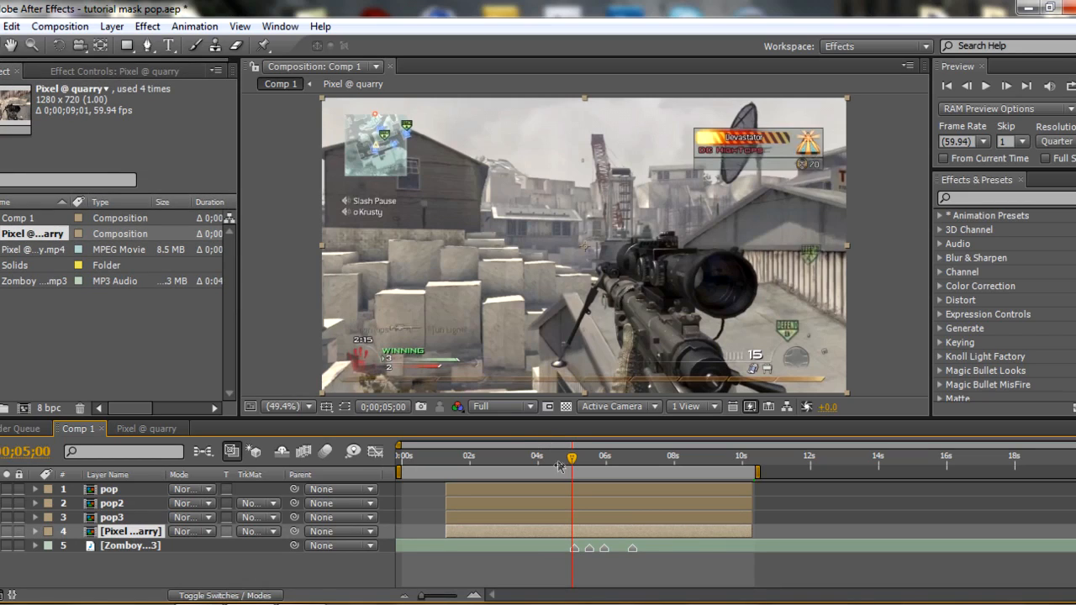
pyautogui.moveTo(570, 459); pyautogui.dragTo(567, 461)
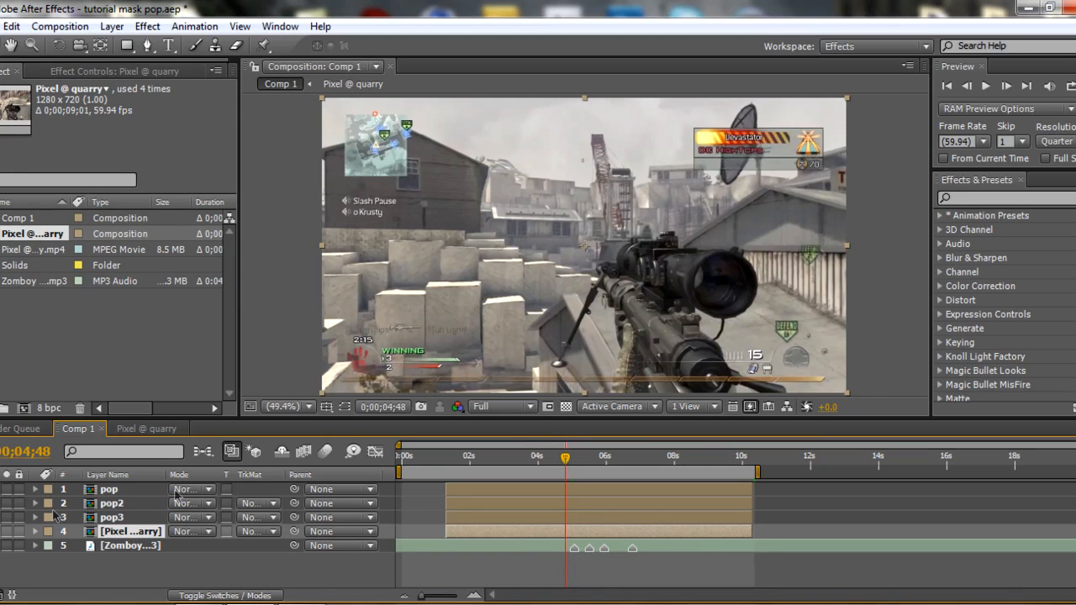
pyautogui.click(132, 518)
pyautogui.keyDown('shift'); pyautogui.click(137, 492); pyautogui.keyUp('shift')
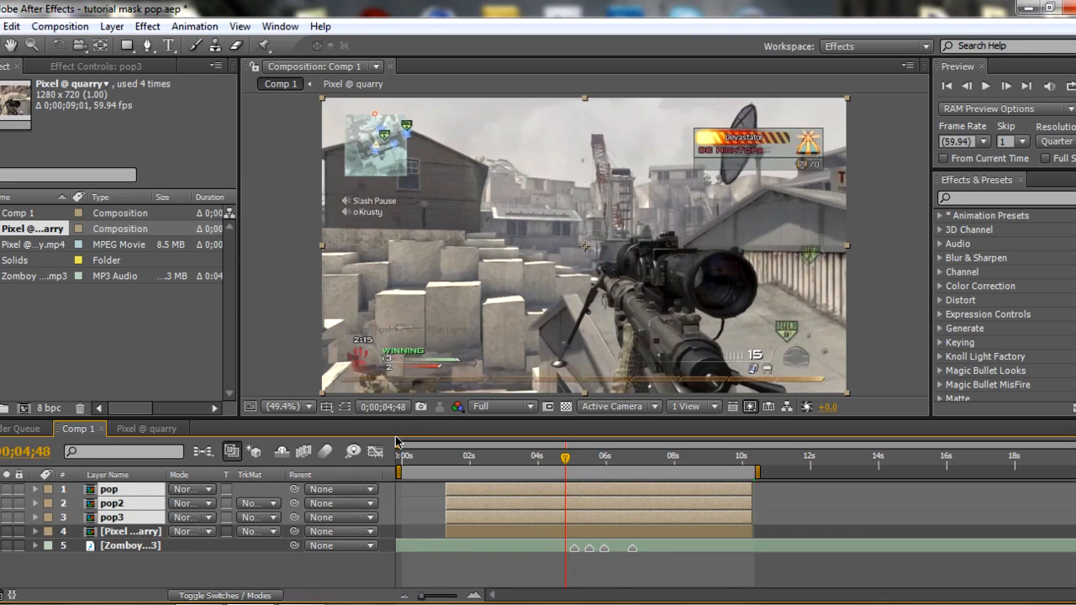
pyautogui.hotkey('alt', '[')
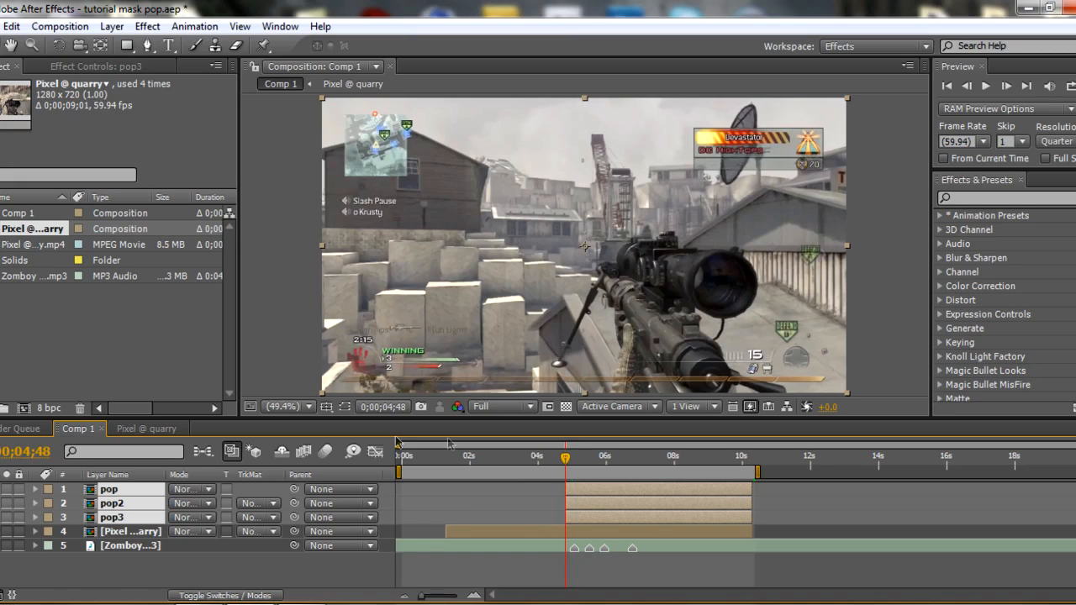
# Step: Trim the end of the pop, pop2 and pop3 layers to 0;00;06;42 and deselect them
pyautogui.click(630, 459)
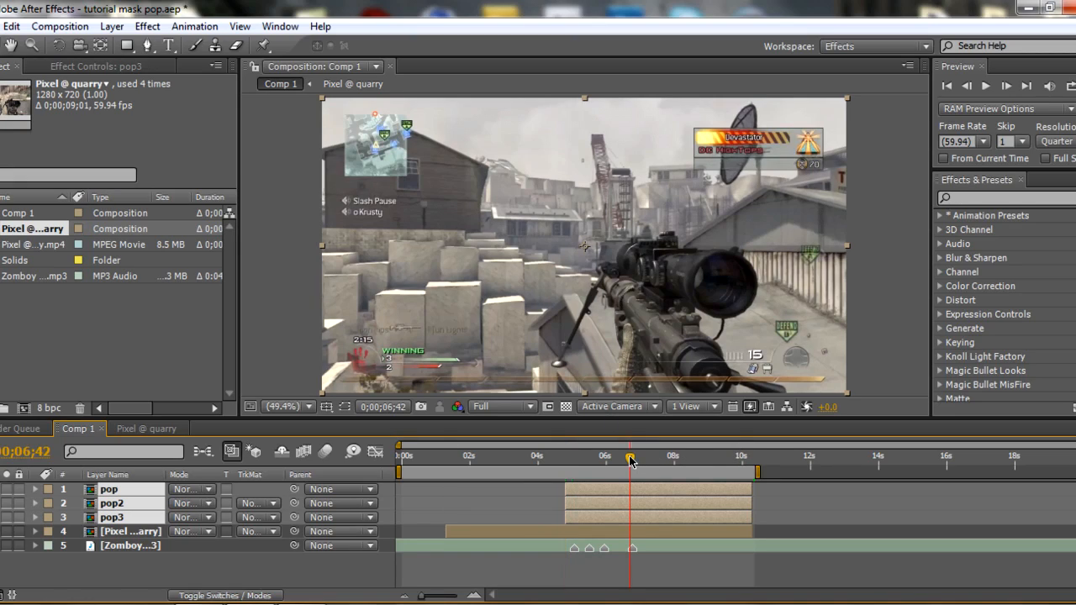
pyautogui.hotkey('alt', ']')
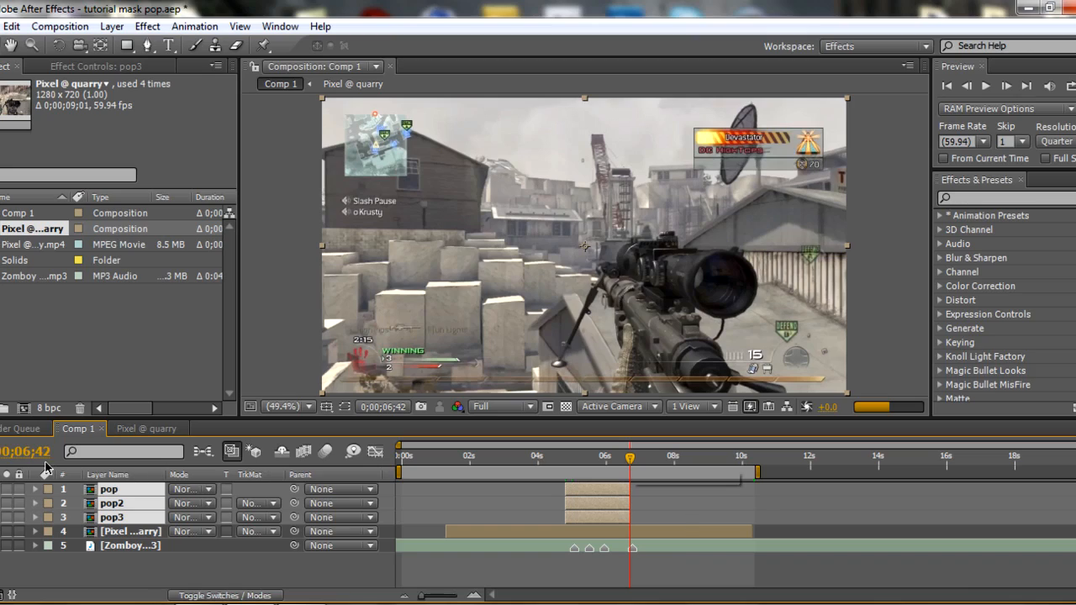
pyautogui.click(139, 577)
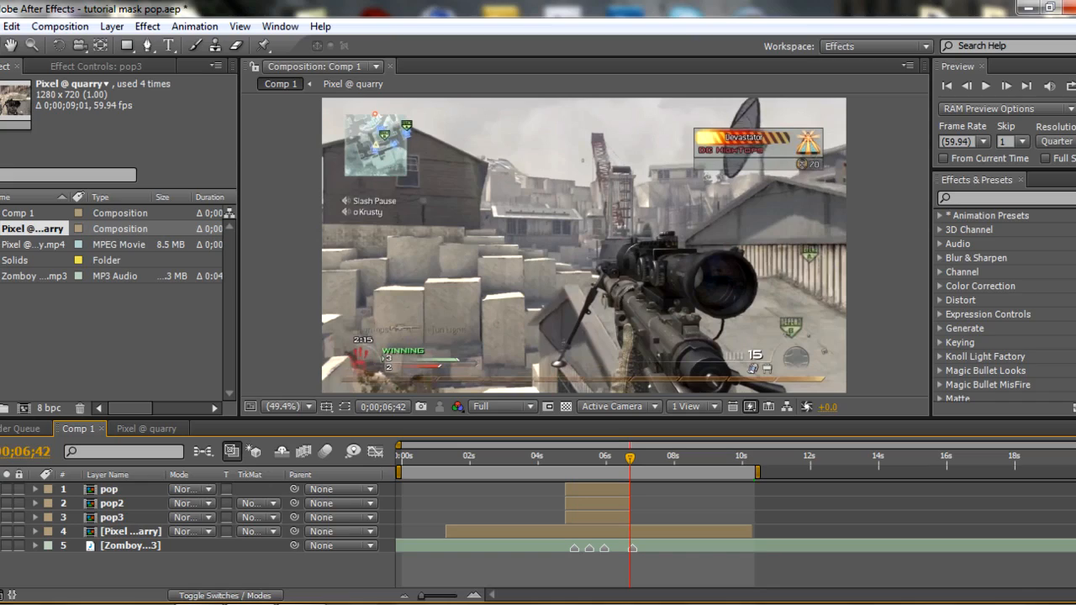
# Step: At 0;00;04;57, draw a closed Pen tool mask around the brown wooden building on the pop layer
pyautogui.click(569, 457)
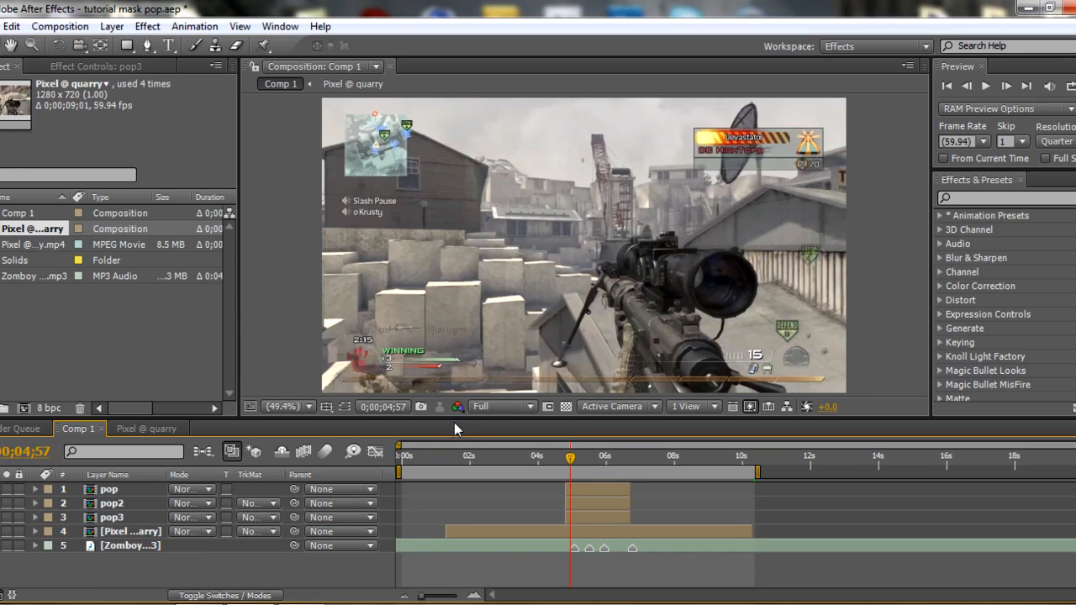
pyautogui.moveTo(459, 421); pyautogui.dragTo(480, 533)
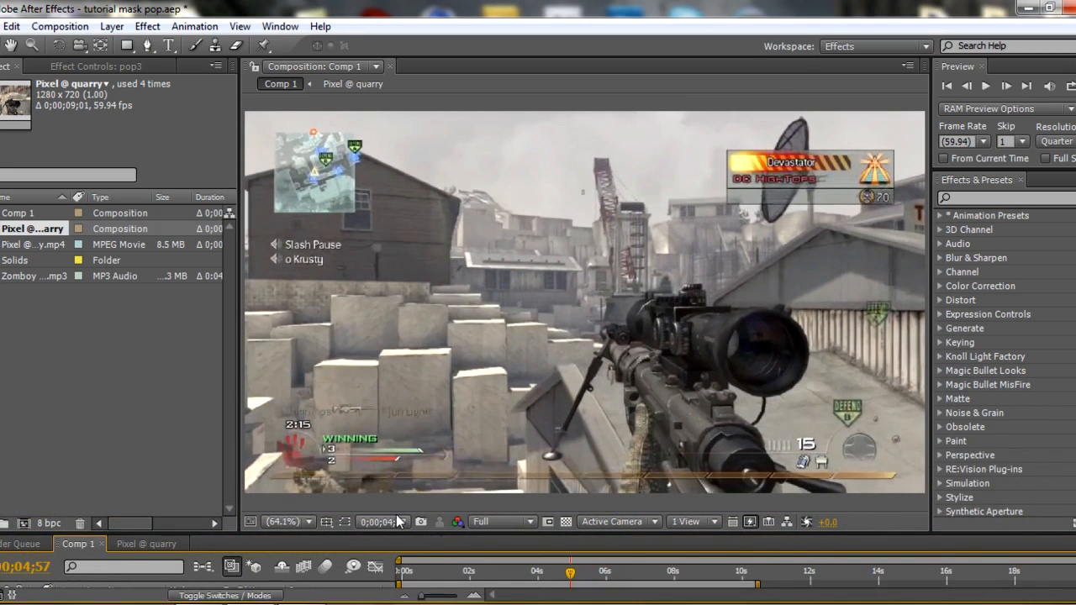
pyautogui.moveTo(401, 533); pyautogui.dragTo(419, 464)
pyautogui.click(105, 538)
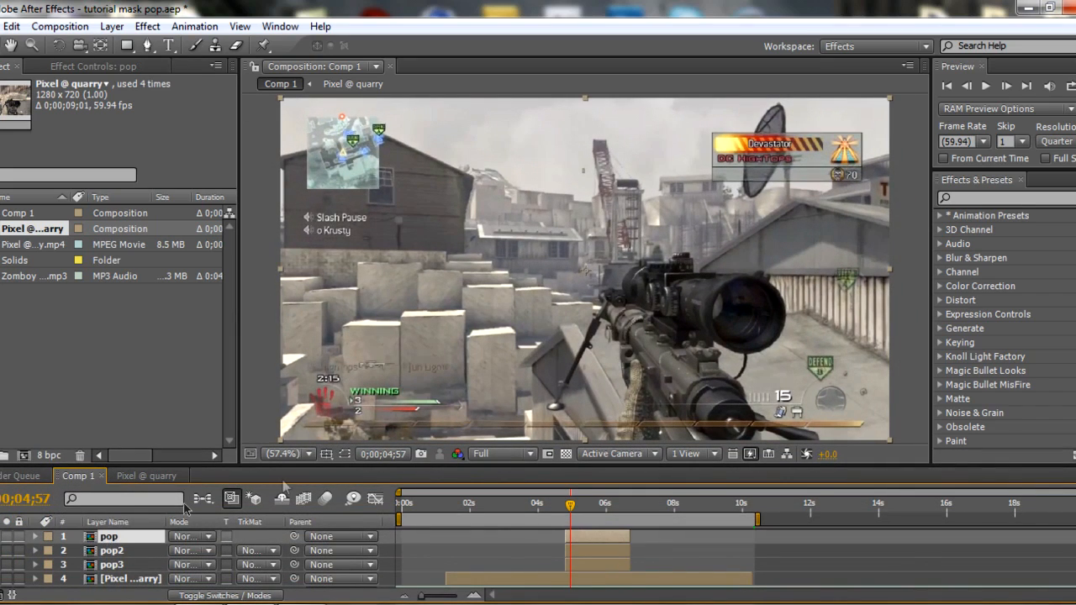
pyautogui.moveTo(412, 477); pyautogui.dragTo(412, 554)
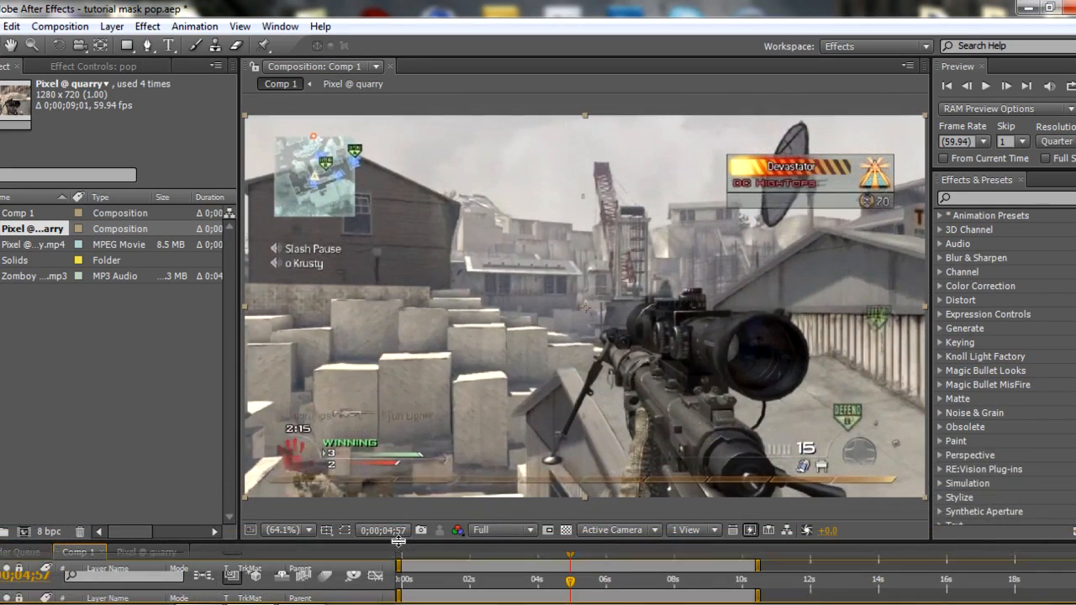
pyautogui.click(147, 46)
pyautogui.click(450, 288)
pyautogui.click(249, 283)
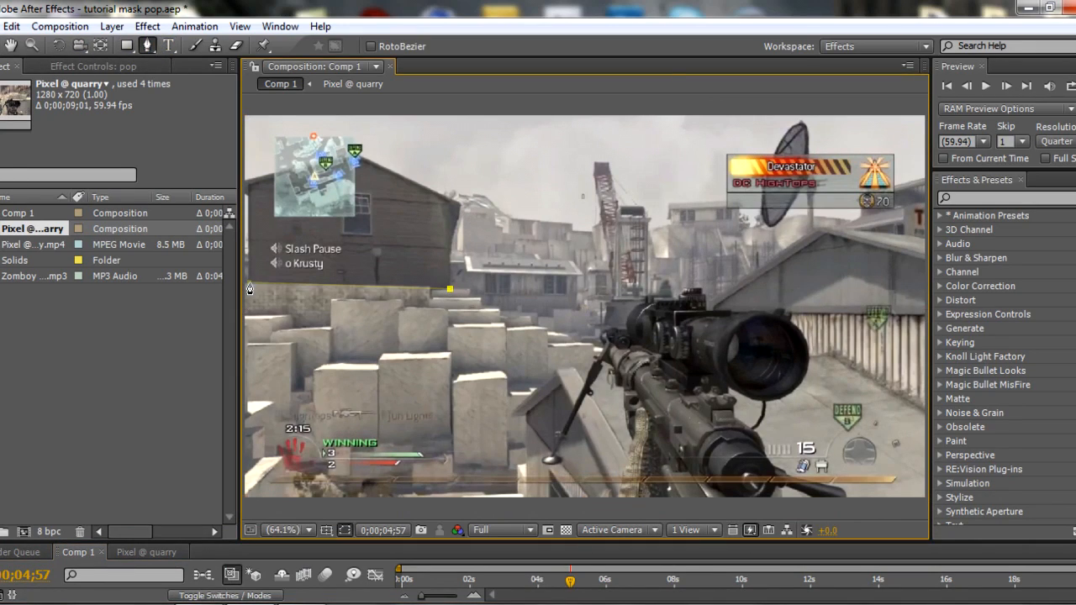
pyautogui.click(247, 197)
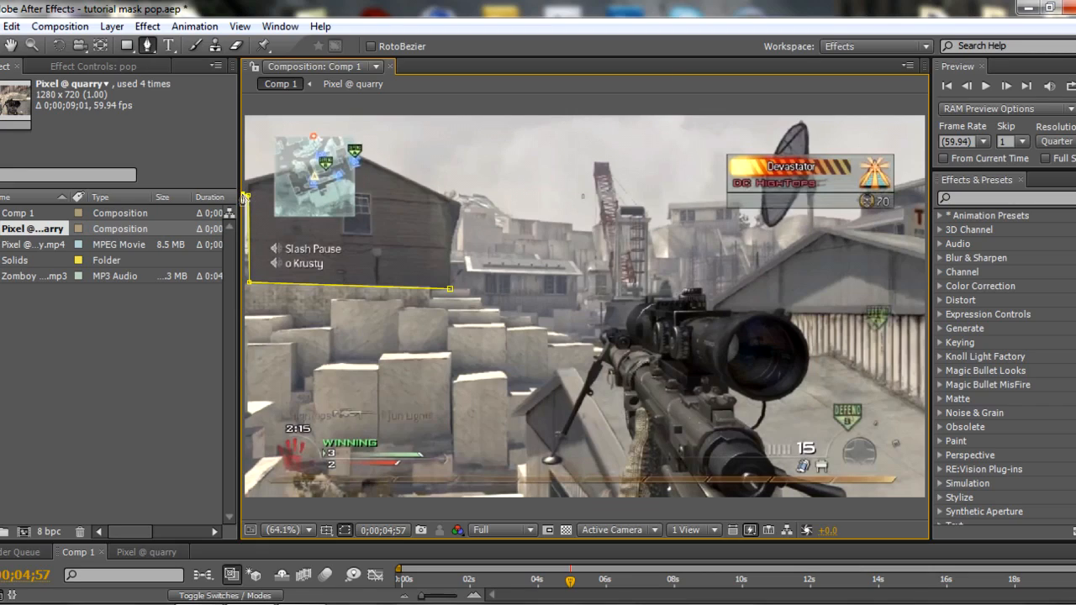
pyautogui.click(355, 154)
pyautogui.click(461, 203)
pyautogui.click(451, 244)
pyautogui.click(450, 288)
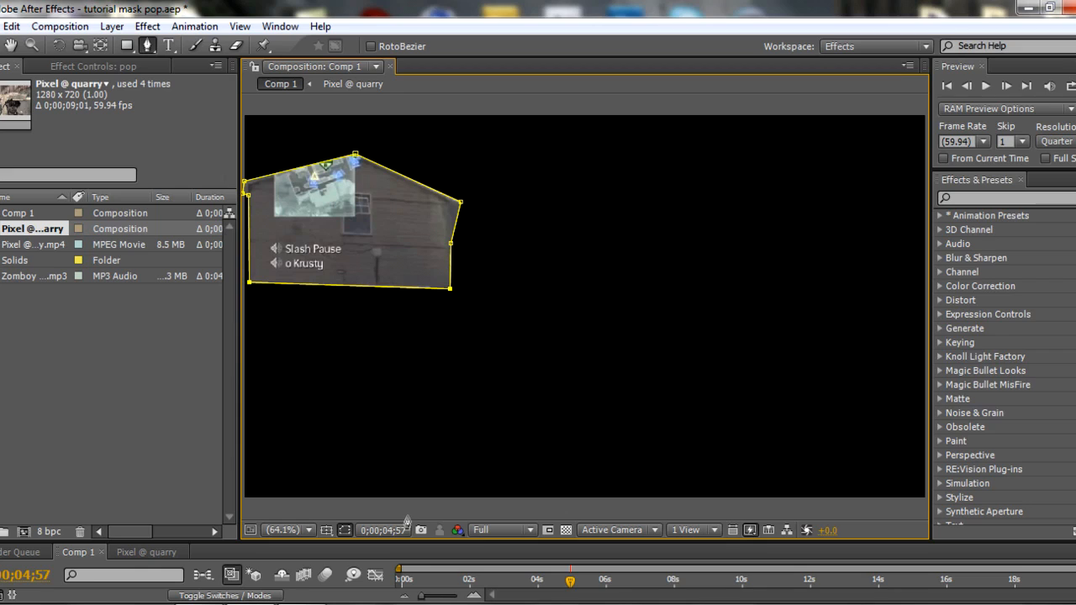
# Step: Set the Mask Feather of the pop layer's mask to 5.0 pixels and collapse the layer's properties
pyautogui.moveTo(587, 541); pyautogui.dragTo(616, 401)
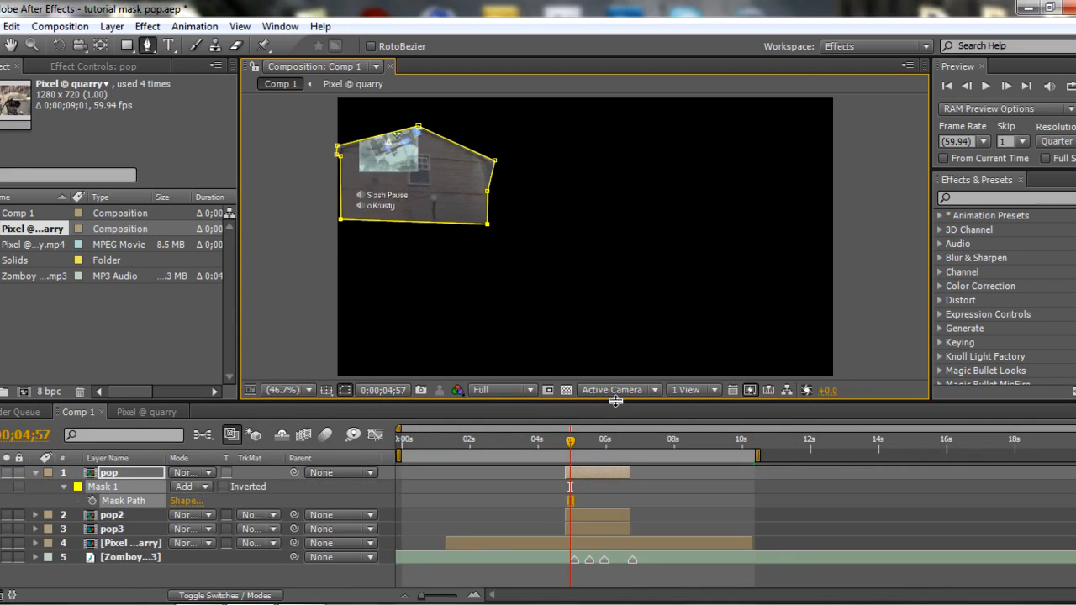
pyautogui.press('f')
pyautogui.click(191, 500)
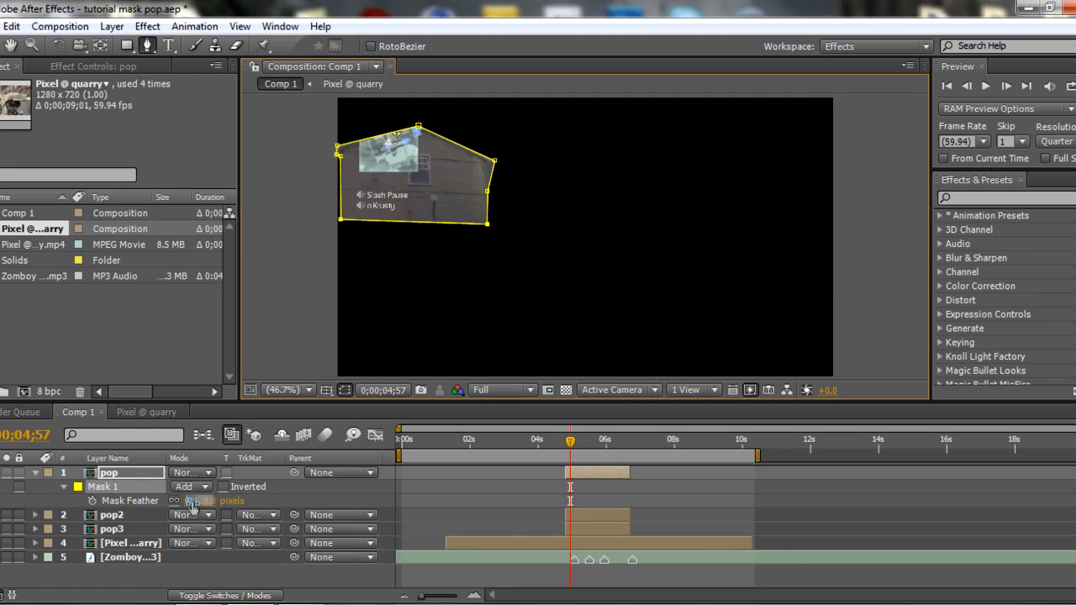
pyautogui.click(294, 500)
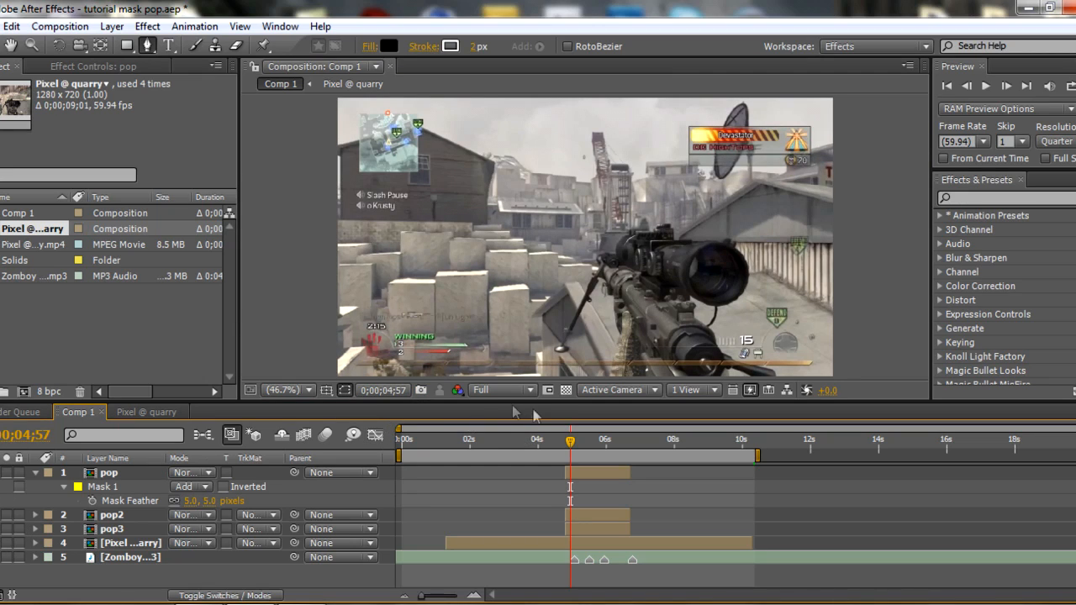
pyautogui.moveTo(526, 399); pyautogui.dragTo(526, 384)
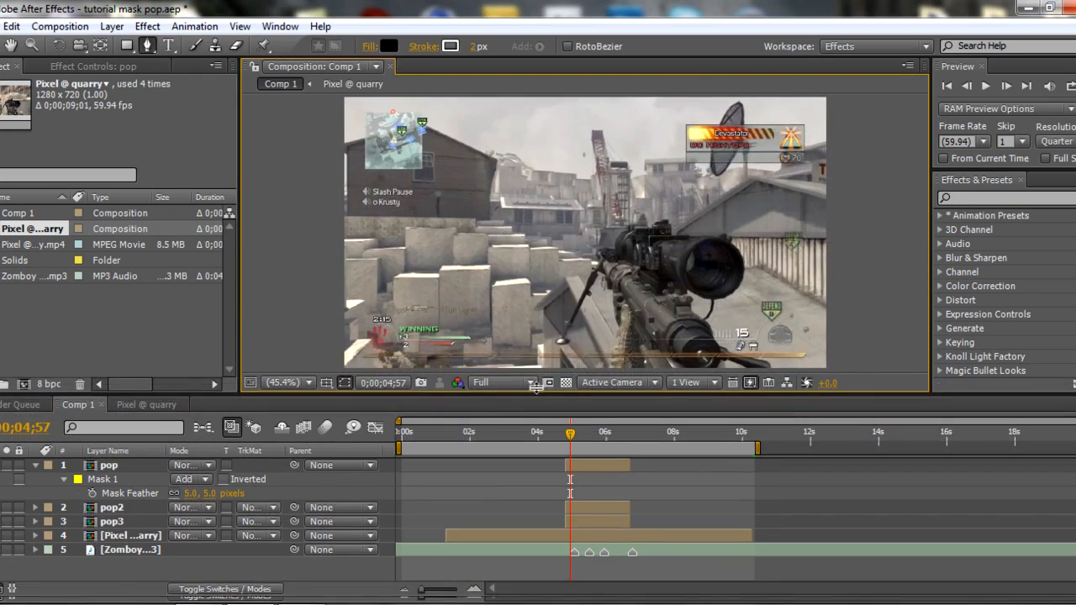
pyautogui.click(35, 458)
pyautogui.click(110, 458)
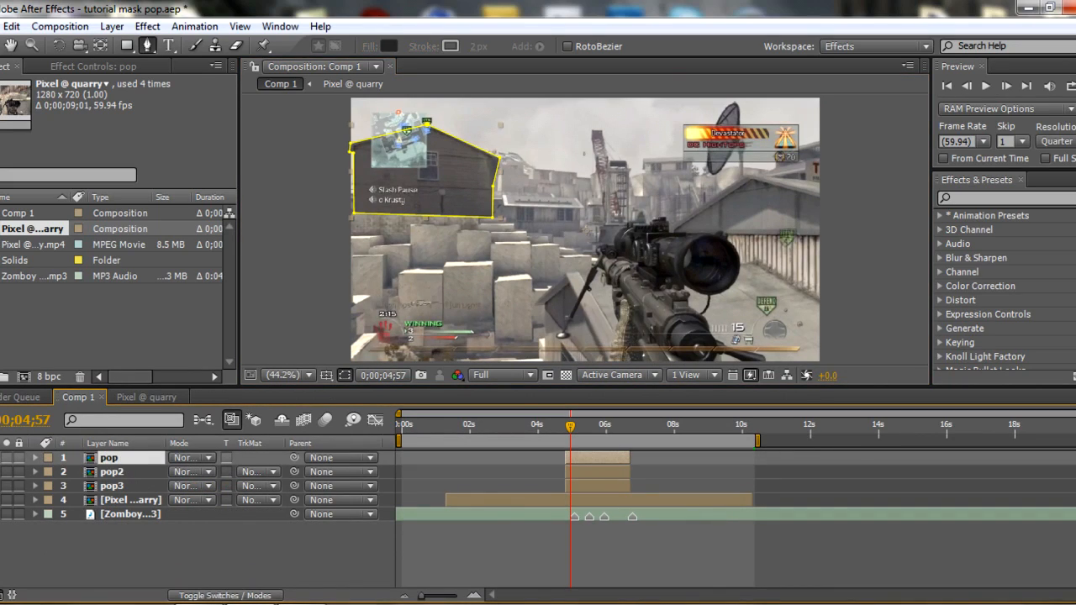
# Step: Draw a closed Pen tool mask around the distant low building in the middle of the footage on the pop2 layer
pyautogui.click(113, 471)
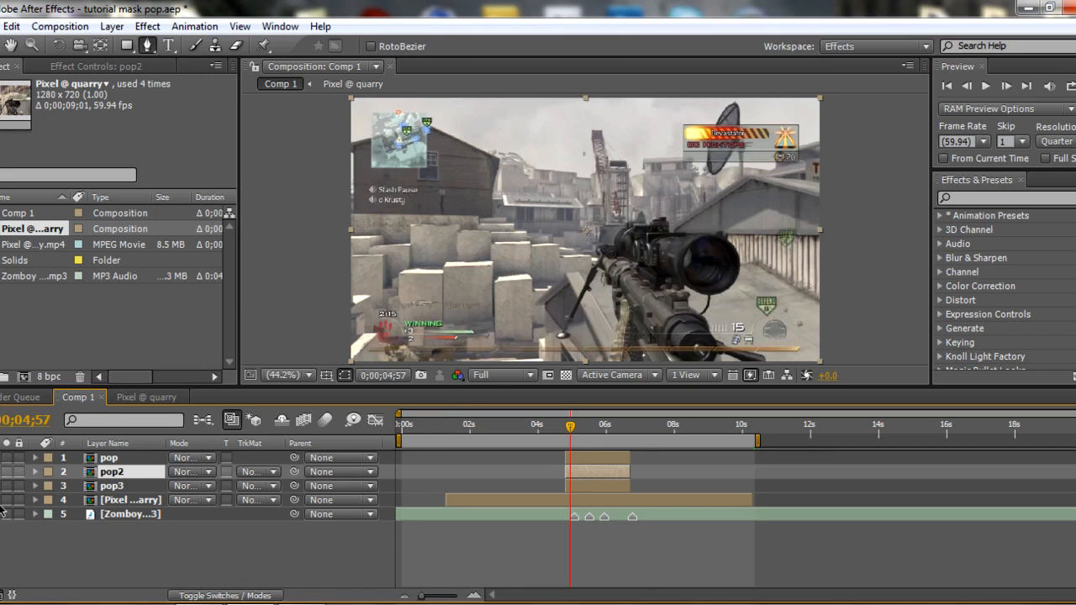
pyautogui.moveTo(420, 388); pyautogui.dragTo(396, 490)
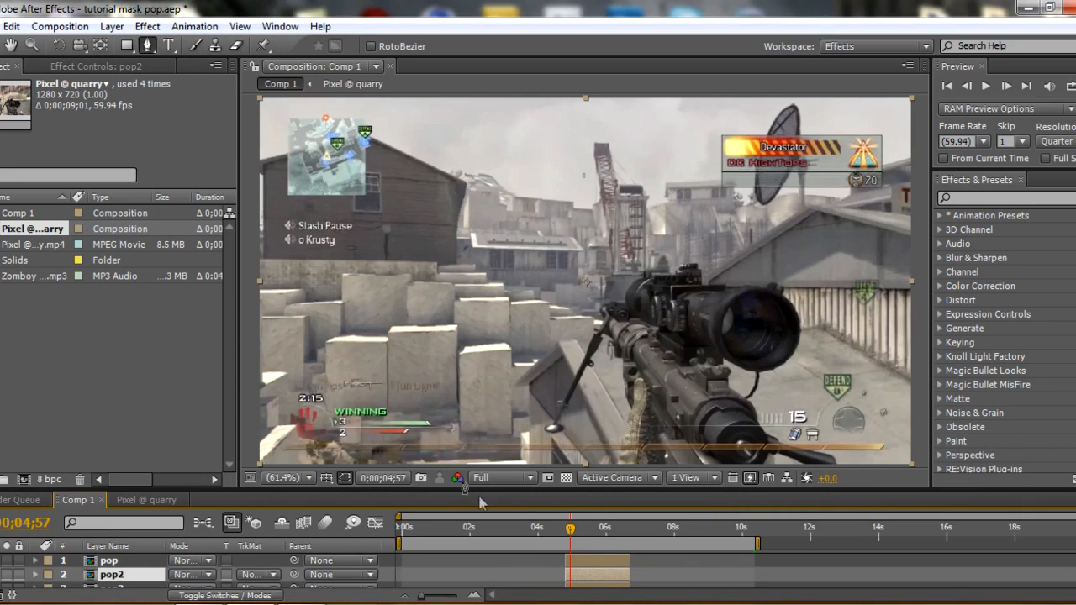
pyautogui.moveTo(500, 488); pyautogui.dragTo(492, 445)
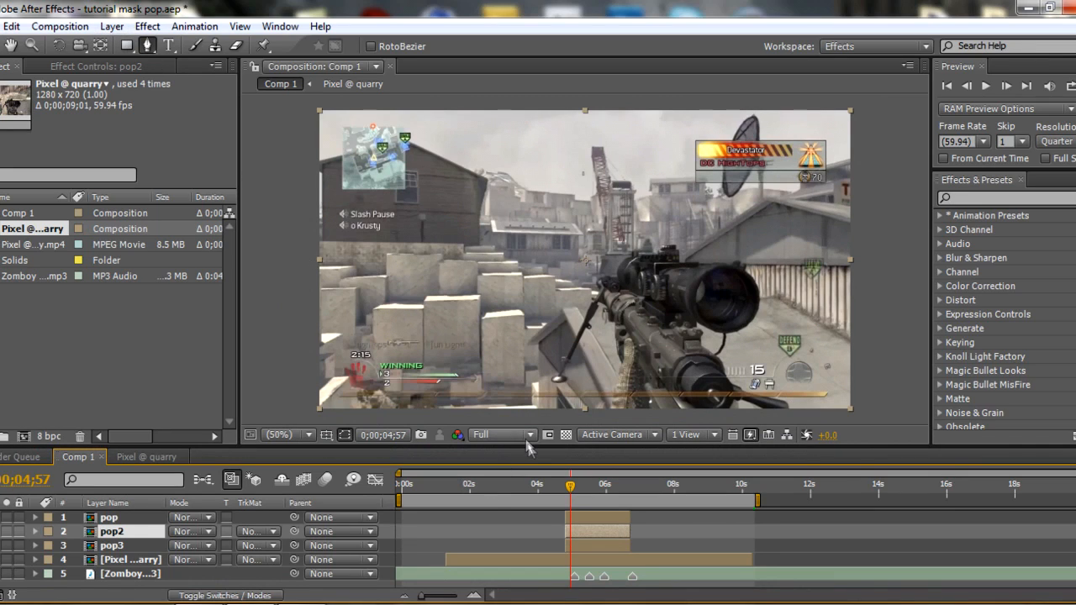
pyautogui.moveTo(534, 447); pyautogui.dragTo(535, 465)
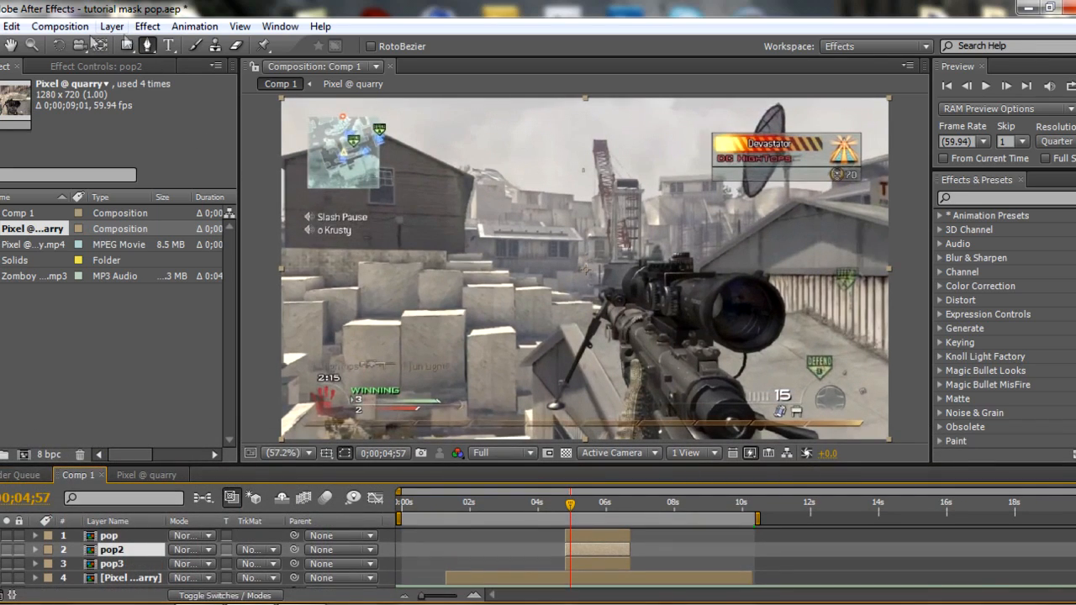
pyautogui.click(146, 47)
pyautogui.click(579, 269)
pyautogui.click(575, 227)
pyautogui.click(478, 224)
pyautogui.click(462, 229)
pyautogui.click(463, 252)
pyautogui.click(482, 254)
pyautogui.click(494, 268)
pyautogui.click(525, 270)
pyautogui.click(579, 269)
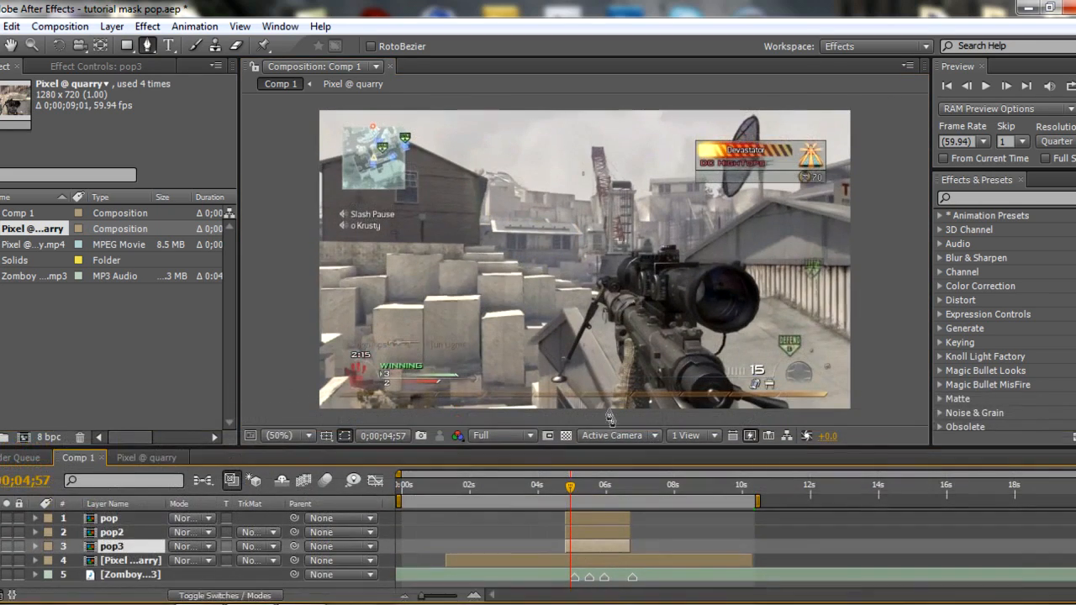
# Step: Draw a closed Pen tool mask around the group of stone blocks in the foreground on the pop3 layer
pyautogui.click(317, 267)
pyautogui.click(354, 267)
pyautogui.click(385, 274)
pyautogui.click(386, 254)
pyautogui.click(441, 253)
pyautogui.click(516, 261)
pyautogui.click(543, 274)
pyautogui.click(557, 287)
pyautogui.click(591, 288)
pyautogui.click(592, 305)
pyautogui.click(561, 306)
pyautogui.click(527, 343)
pyautogui.click(537, 383)
pyautogui.click(480, 393)
pyautogui.click(385, 392)
pyautogui.click(350, 380)
pyautogui.click(336, 376)
pyautogui.click(314, 351)
pyautogui.click(317, 266)
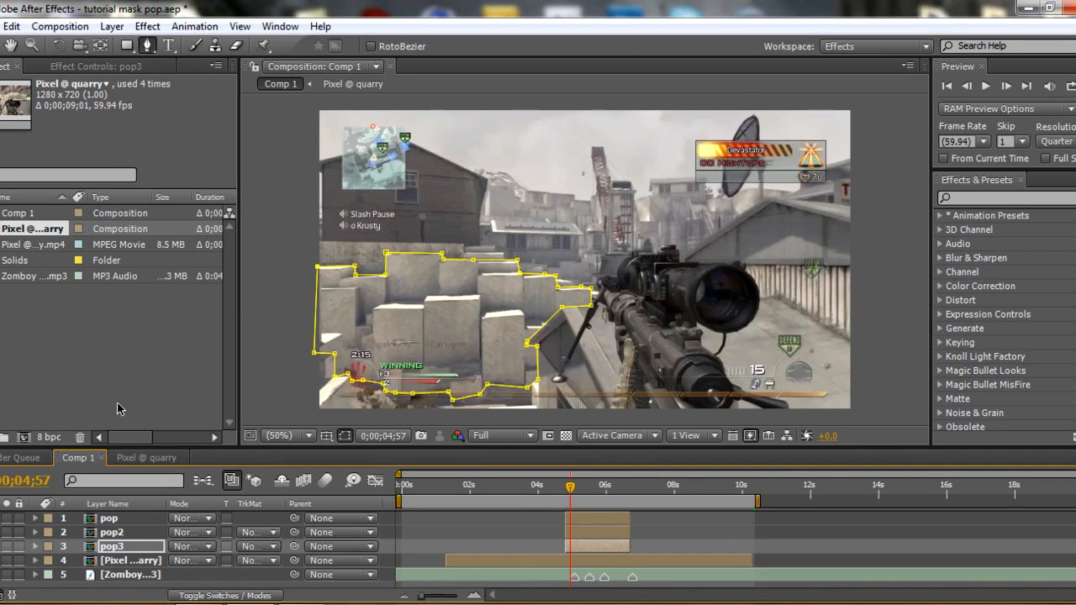
# Step: Examine the mask outlines of the pop, pop2 and pop3 layers one after another
pyautogui.click(113, 521)
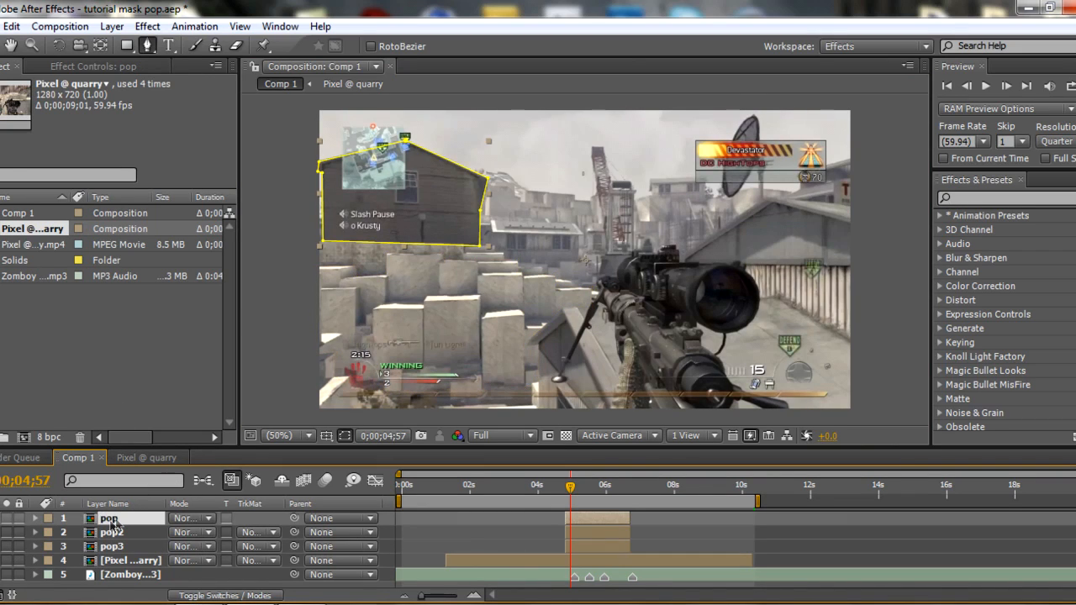
pyautogui.click(115, 535)
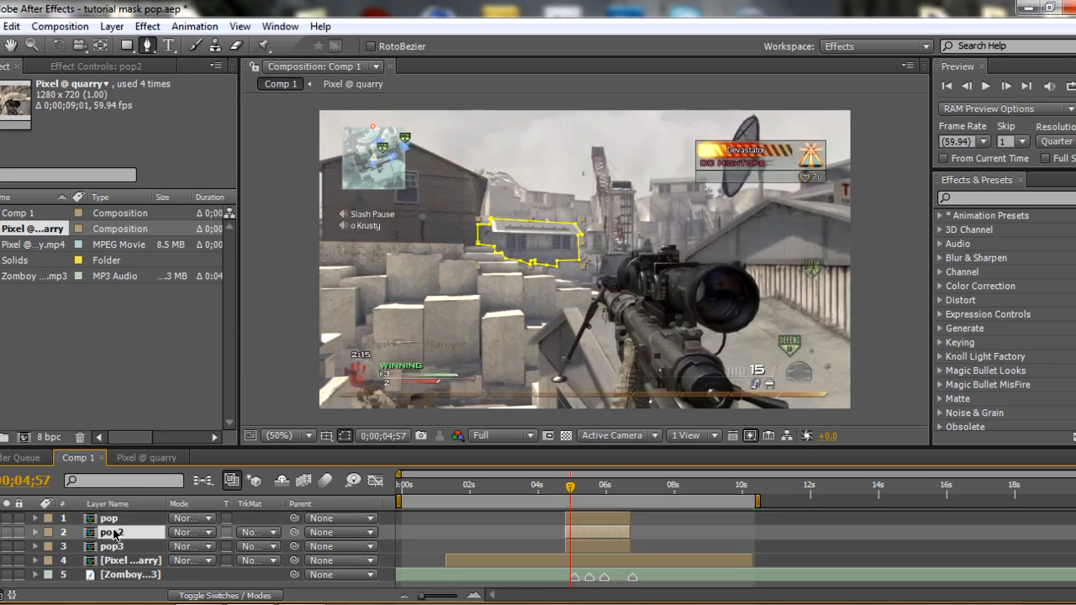
pyautogui.click(123, 548)
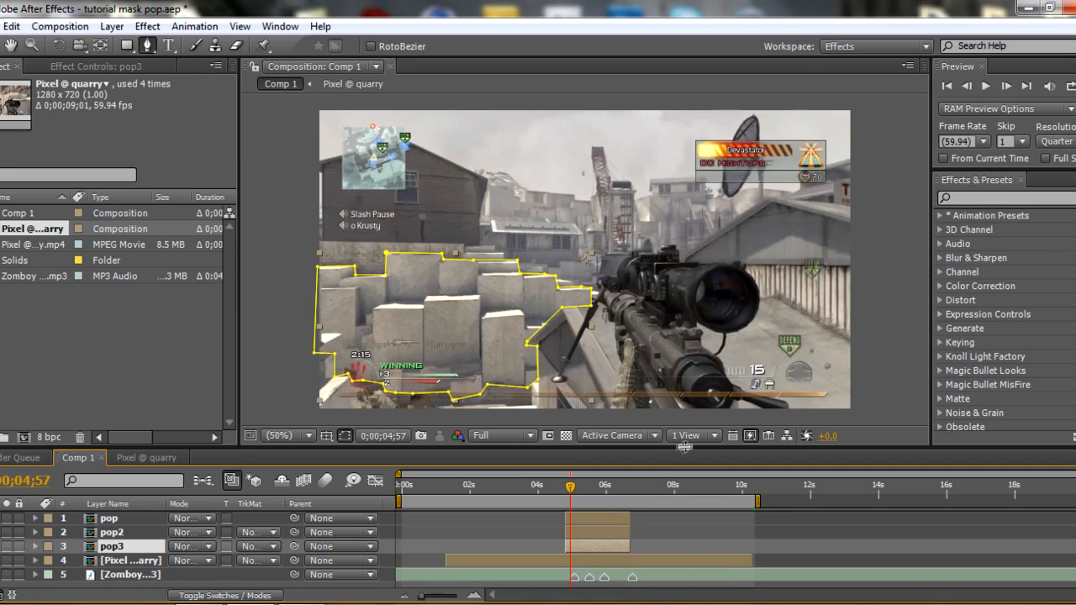
# Step: Set the composition's preview resolution to Quarter
pyautogui.moveTo(687, 446); pyautogui.dragTo(528, 380)
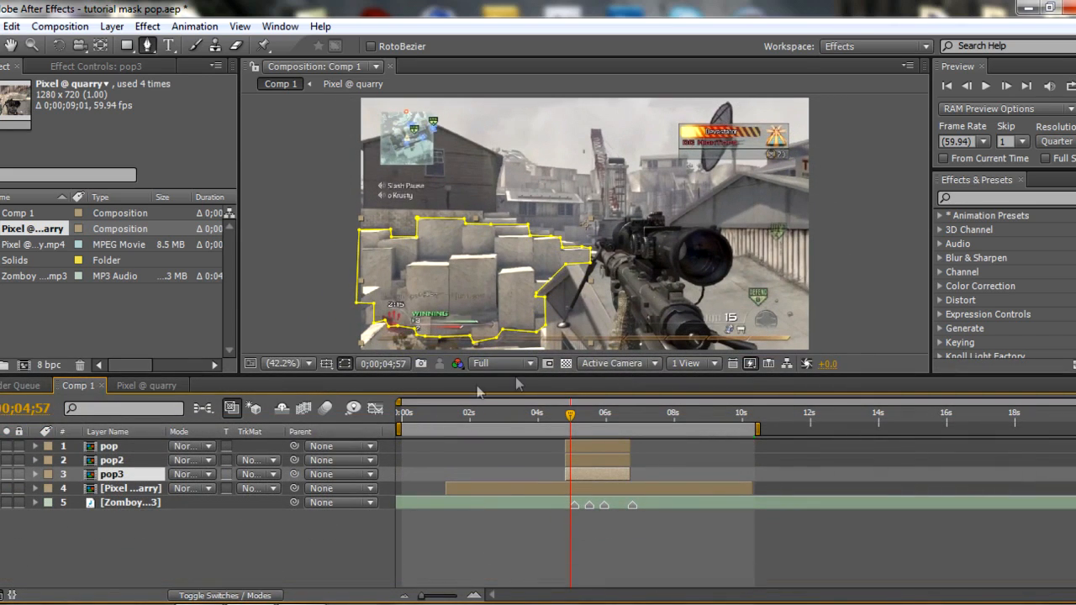
pyautogui.click(528, 370)
pyautogui.click(505, 464)
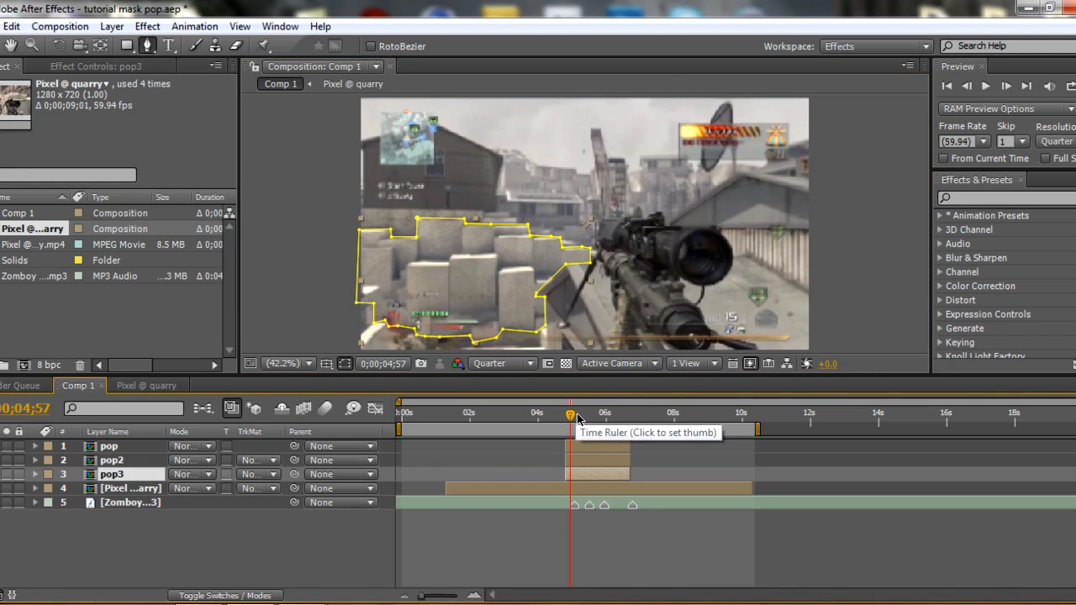
# Step: Move the current time to the first music marker at 0;00;05;04 and add Position and Scale keyframes to the pop layer
pyautogui.click(475, 596)
pyautogui.click(475, 595)
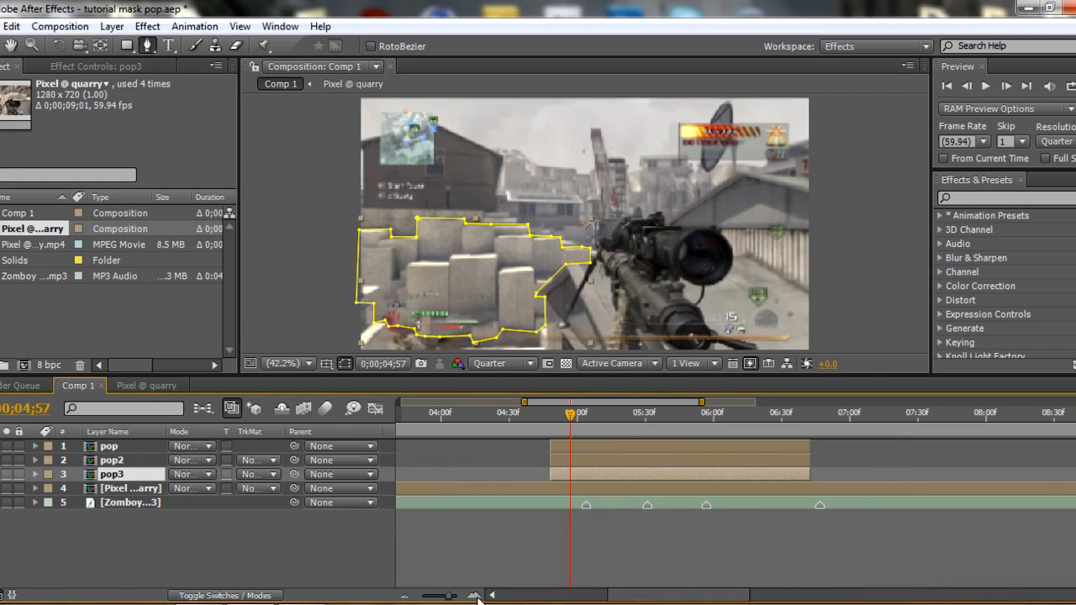
pyautogui.click(588, 416)
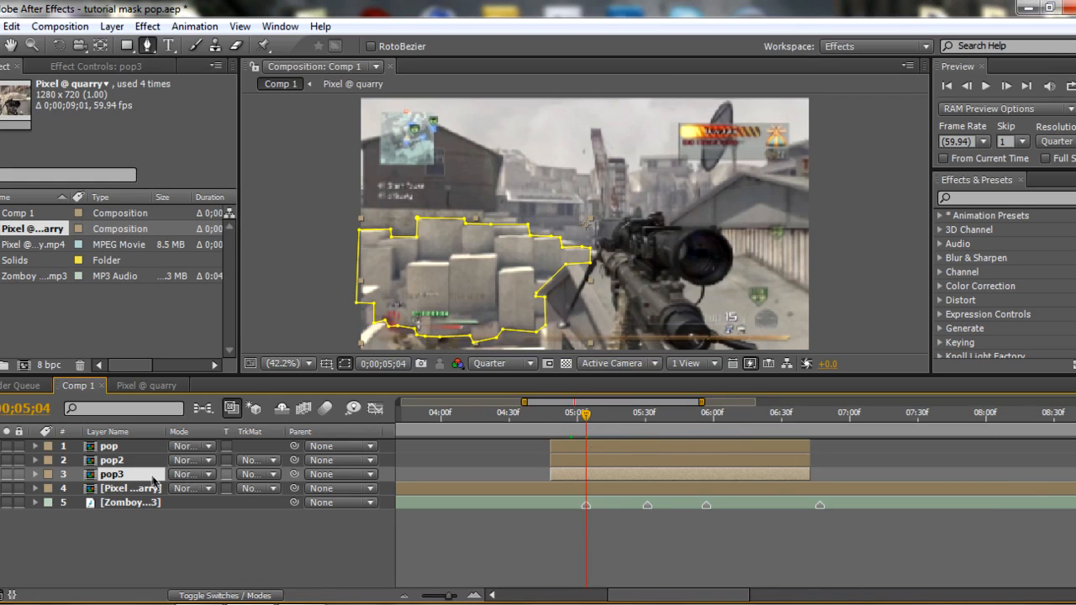
pyautogui.click(122, 451)
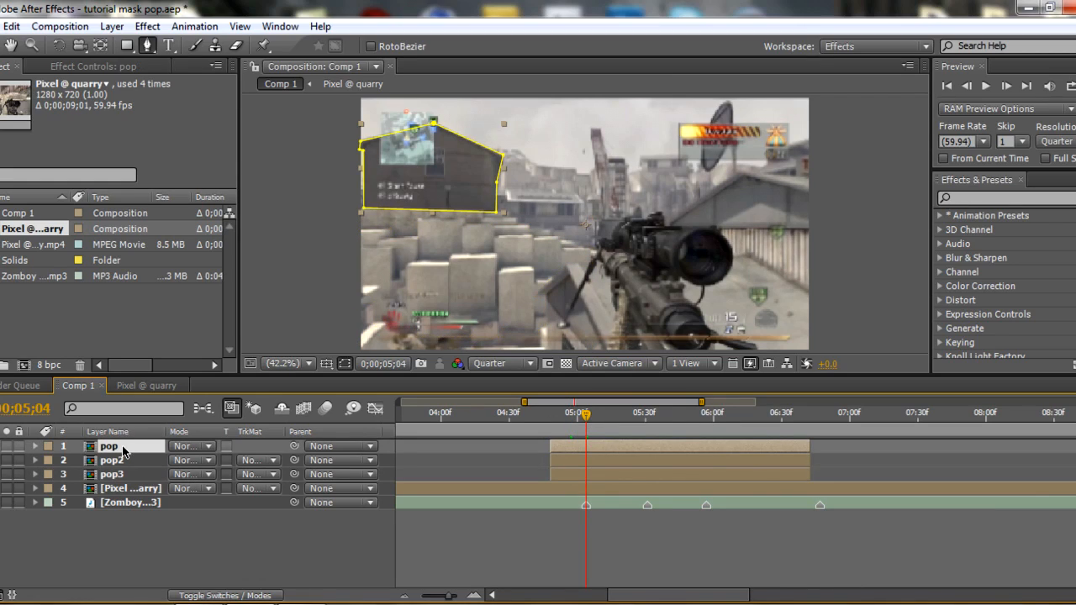
pyautogui.press('p')
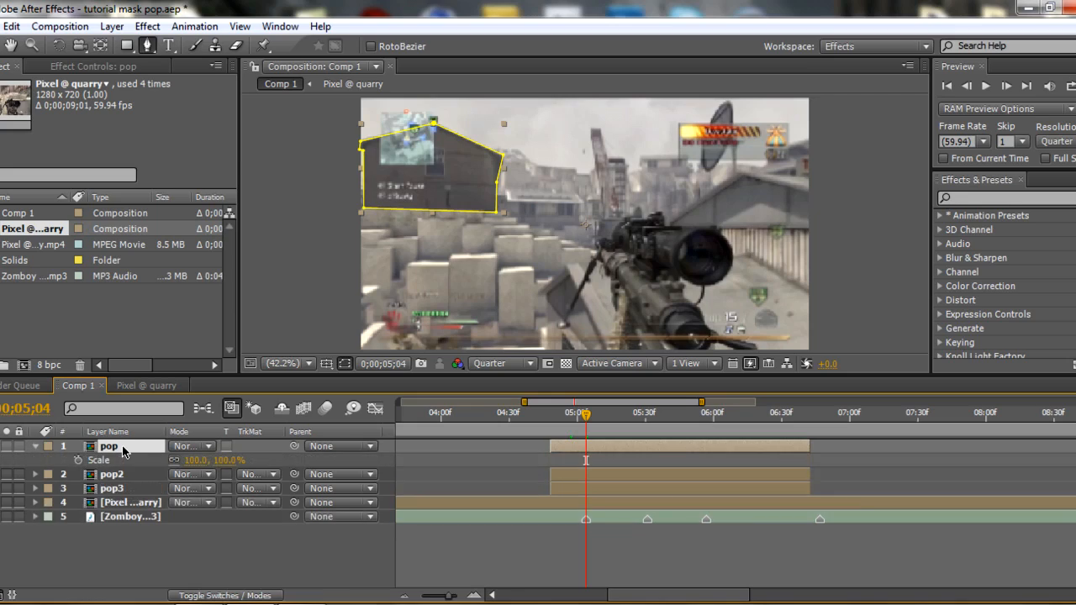
pyautogui.hotkey('shift', 's')
pyautogui.click(78, 460)
pyautogui.click(79, 474)
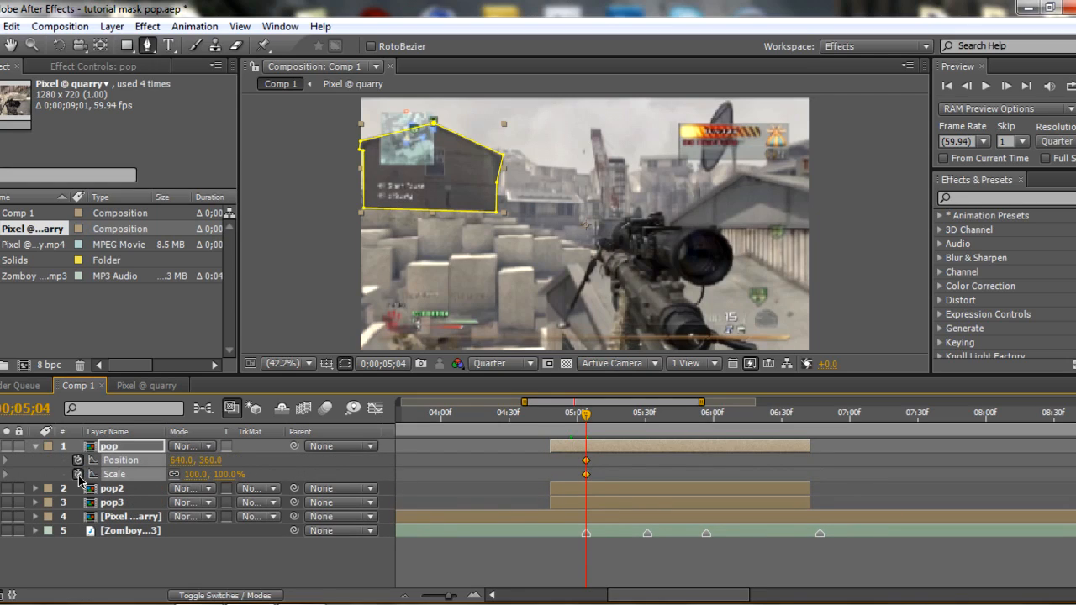
# Step: Set the pop layer's Scale keyframe at 0;00;05;04 to 115%
pyautogui.click(194, 475)
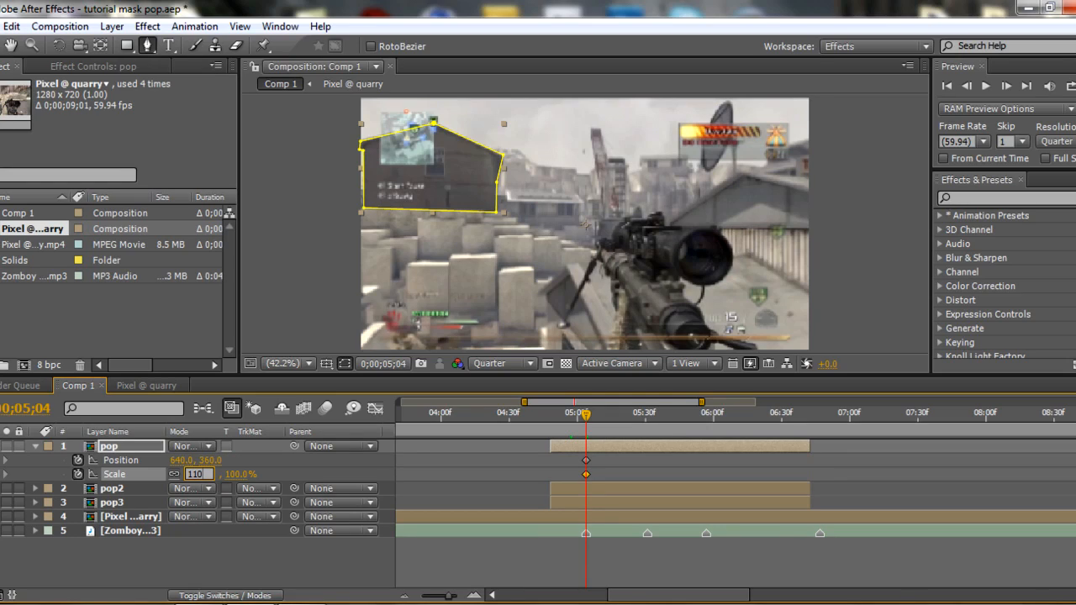
pyautogui.write('110')
pyautogui.click(276, 469)
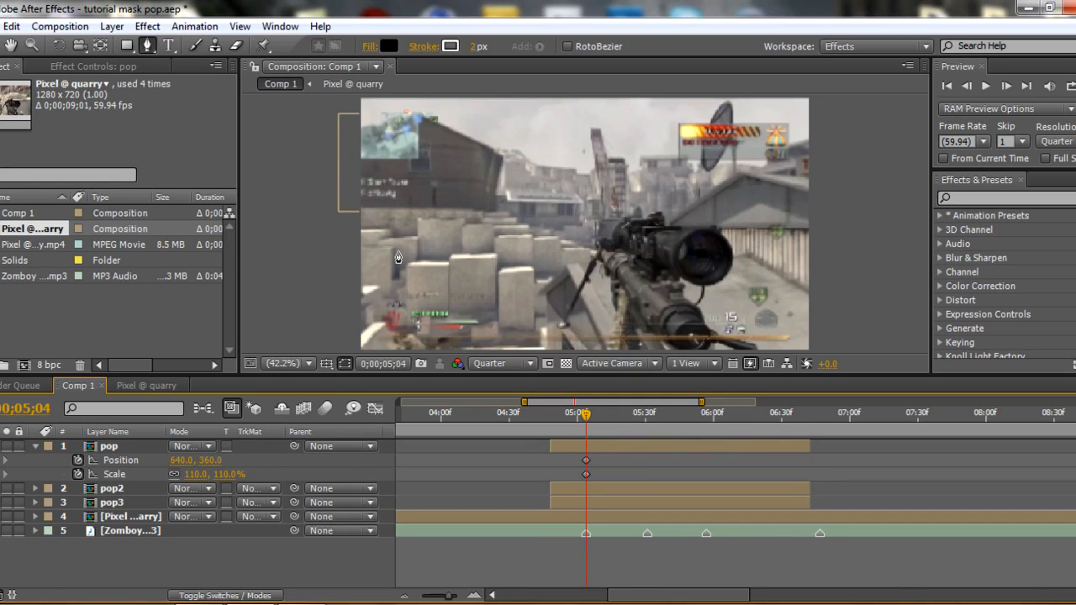
pyautogui.click(195, 474)
pyautogui.write('115')
pyautogui.press('Return')
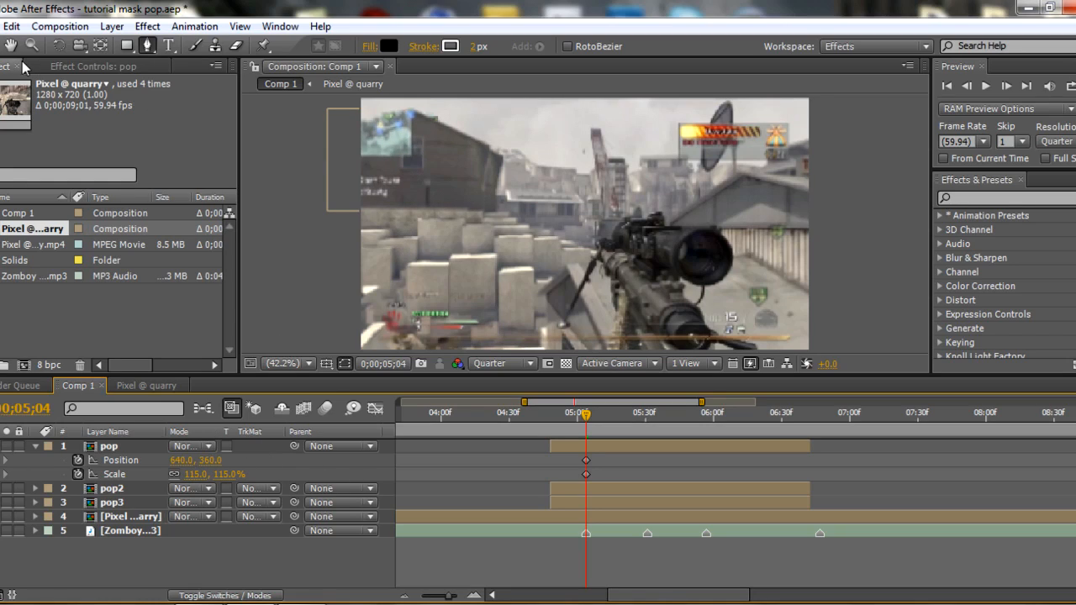
# Step: Set the horizontal Position value of the pop layer's keyframe at 0;00;05;04 to 685
pyautogui.click(0, 46)
pyautogui.click(439, 180)
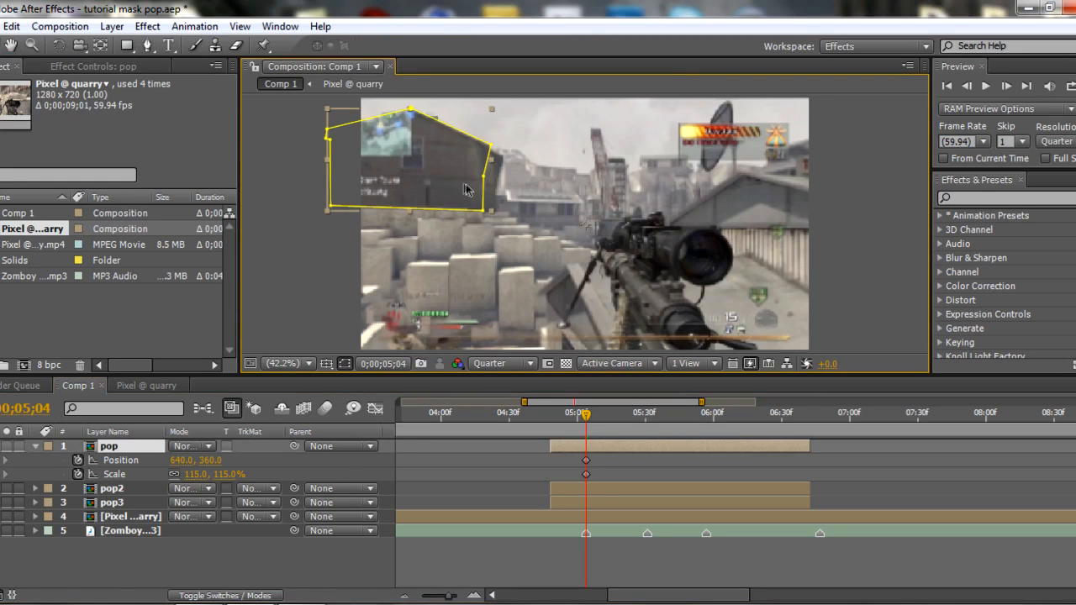
pyautogui.click(178, 461)
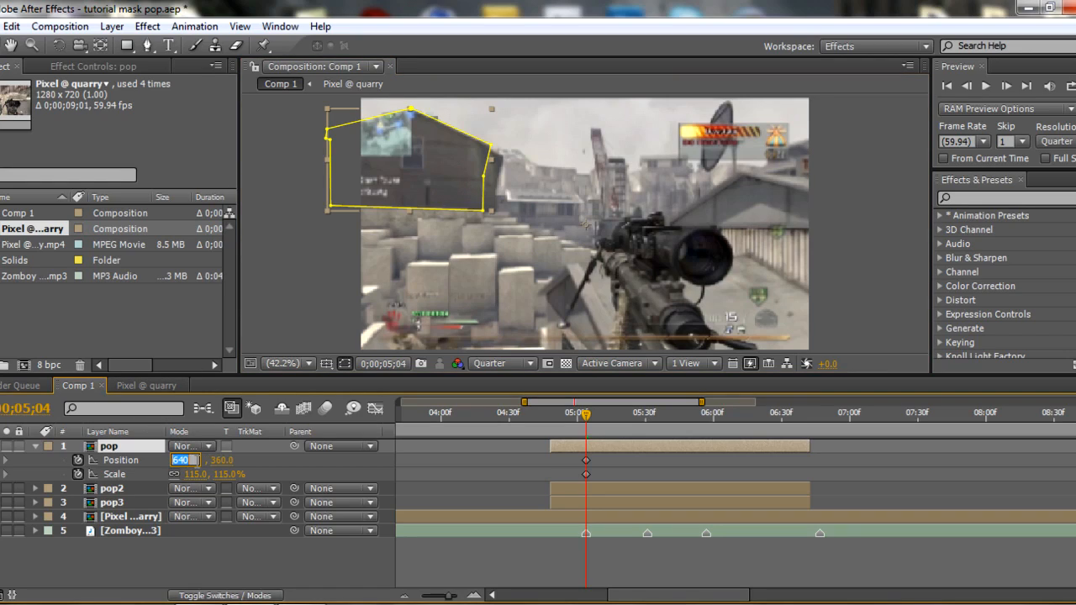
pyautogui.click(226, 466)
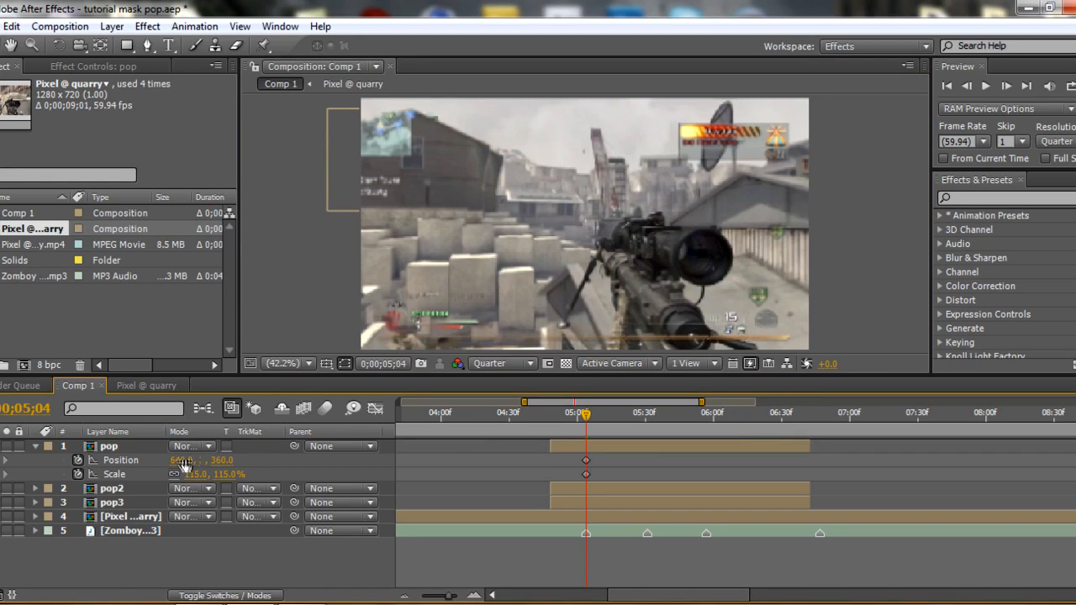
pyautogui.click(181, 461)
pyautogui.press('Return')
pyautogui.click(182, 460)
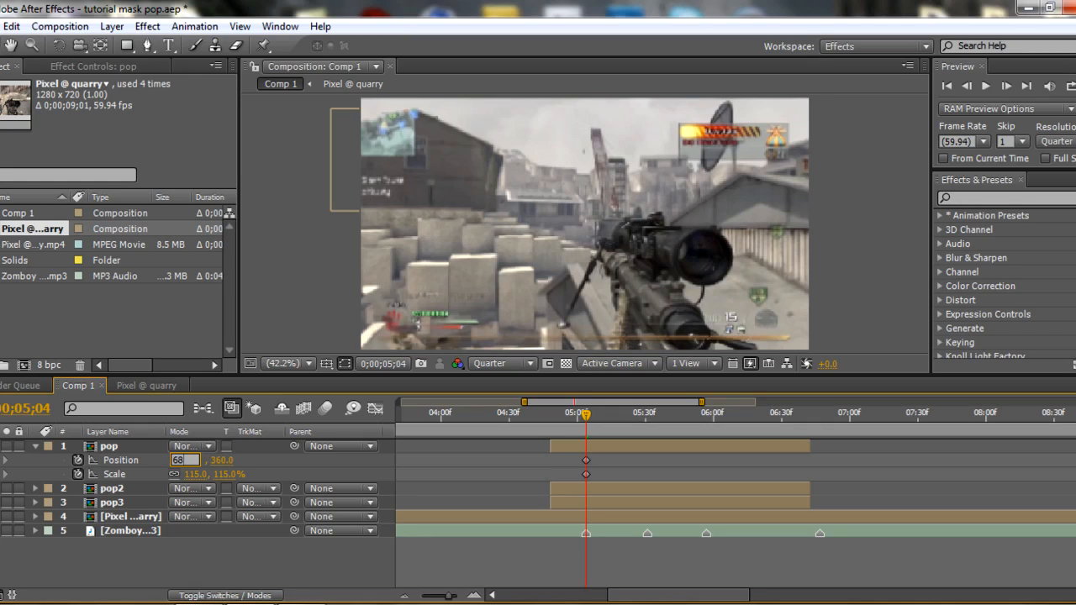
pyautogui.press('Return')
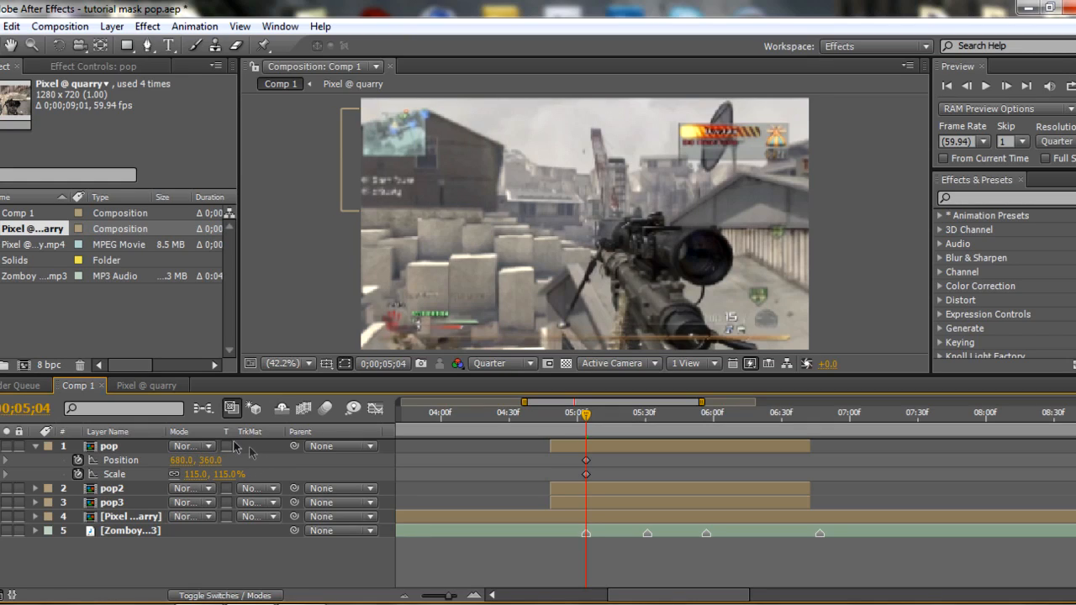
pyautogui.click(183, 461)
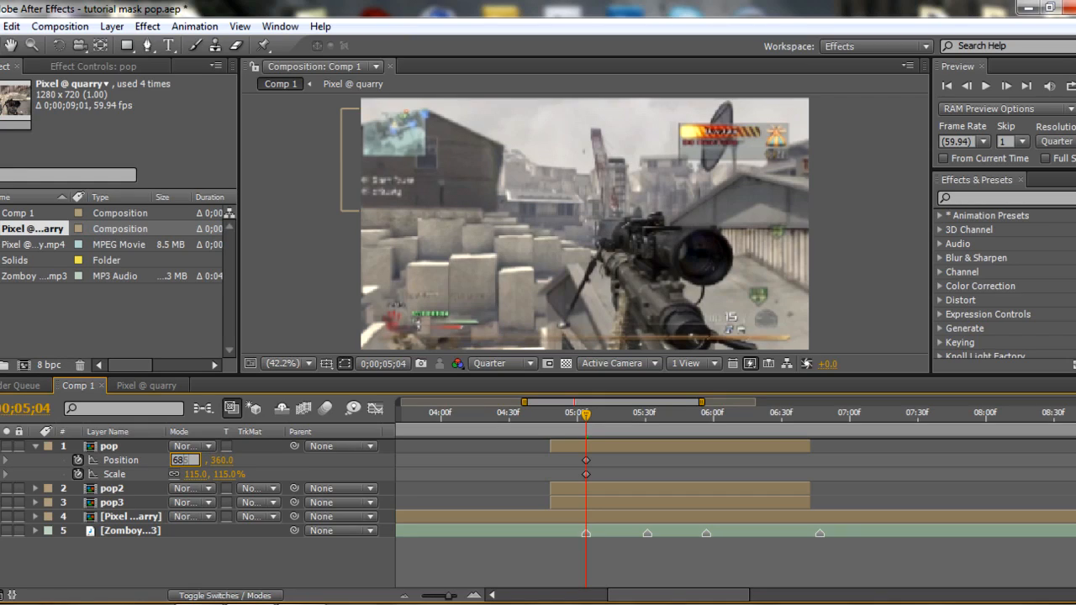
pyautogui.write('685')
pyautogui.press('Return')
# Step: Set the preview resolution to Full and the pop layer's vertical Position value at 0;00;05;04 to 370
pyautogui.click(217, 460)
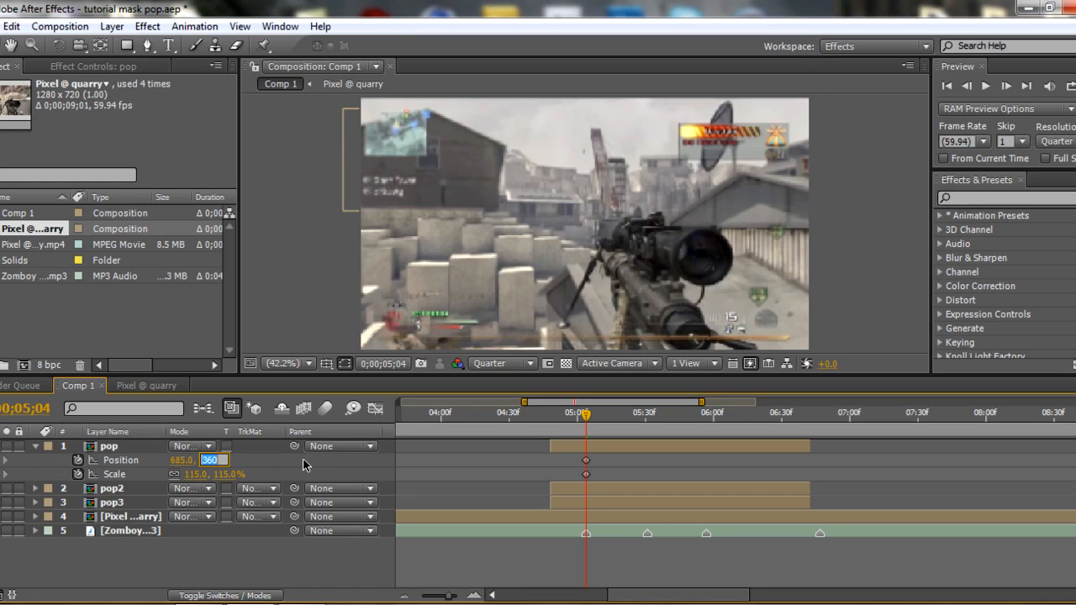
pyautogui.press('Return')
pyautogui.click(488, 364)
pyautogui.click(503, 407)
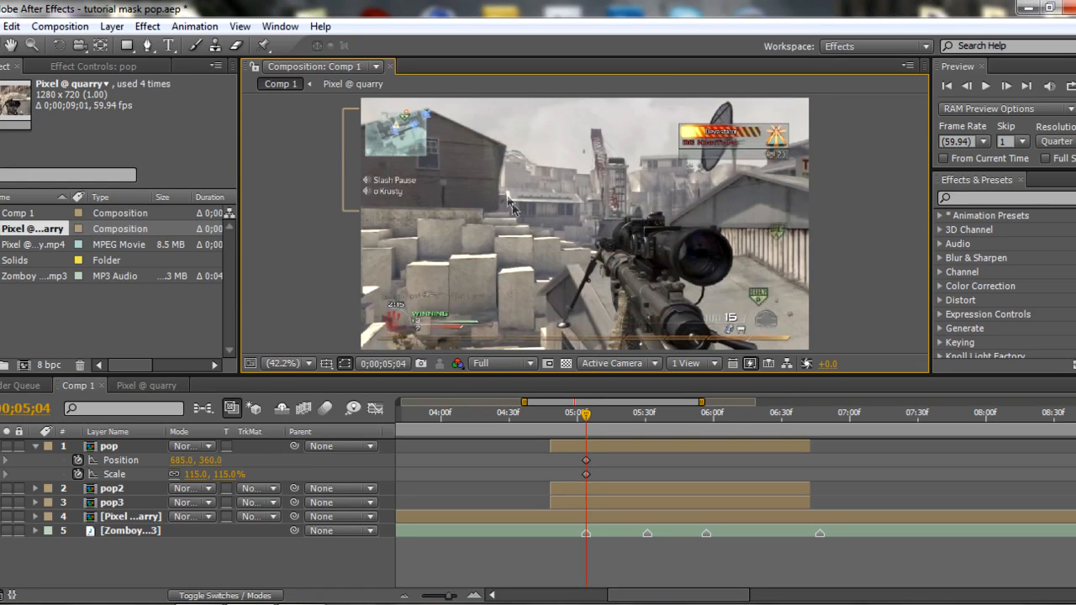
pyautogui.click(210, 460)
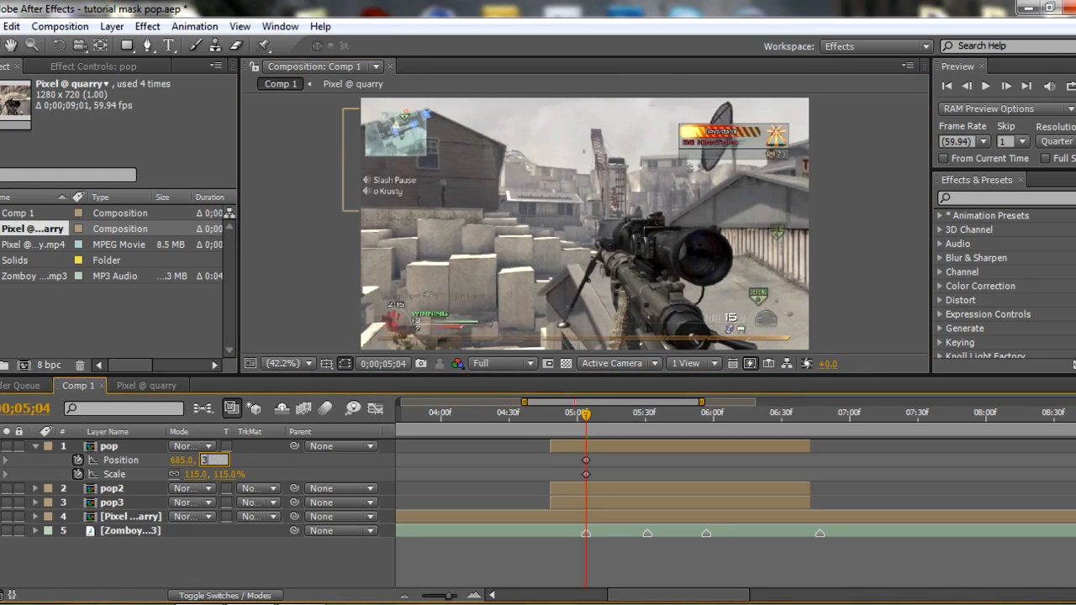
pyautogui.press('Return')
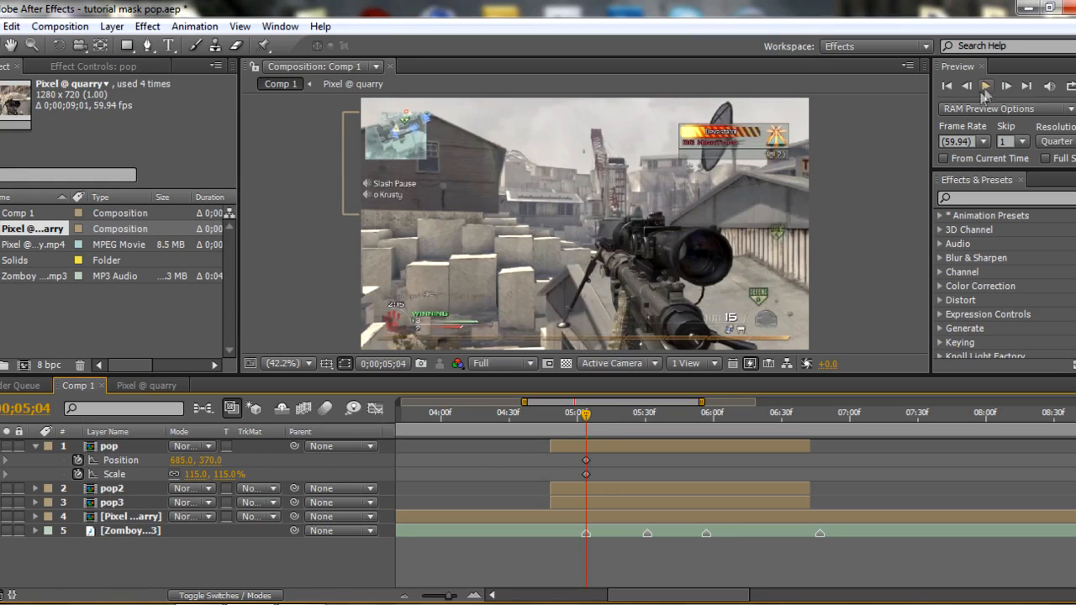
# Step: Go back one frame to 0;00;05;03 and keyframe the pop layer at Position 640, 360 and Scale 100%
pyautogui.click(968, 86)
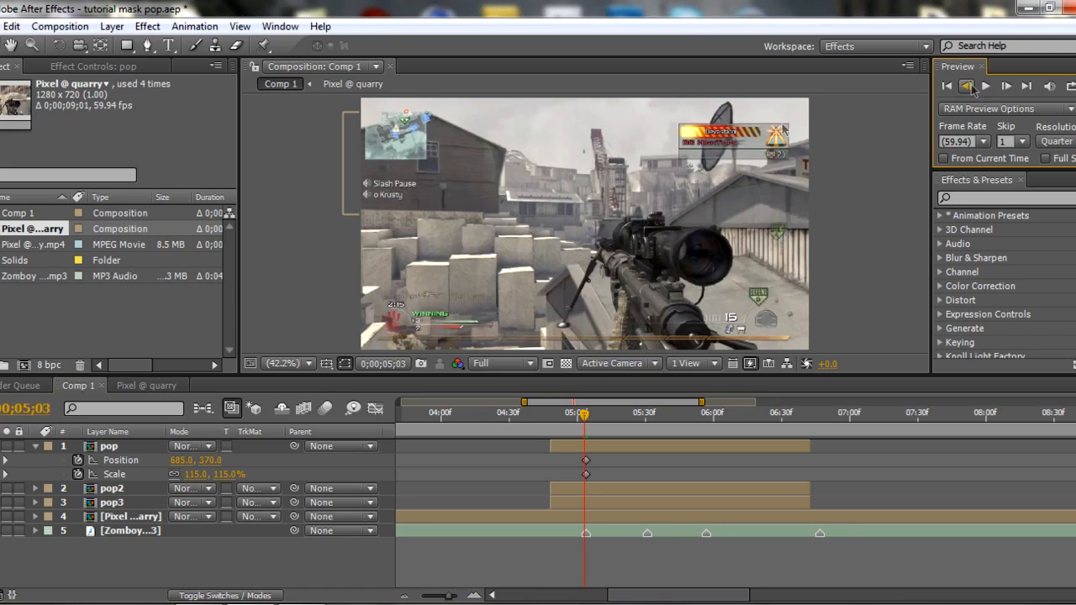
pyautogui.click(180, 461)
pyautogui.write('640')
pyautogui.press('Return')
pyautogui.click(195, 474)
pyautogui.write('10')
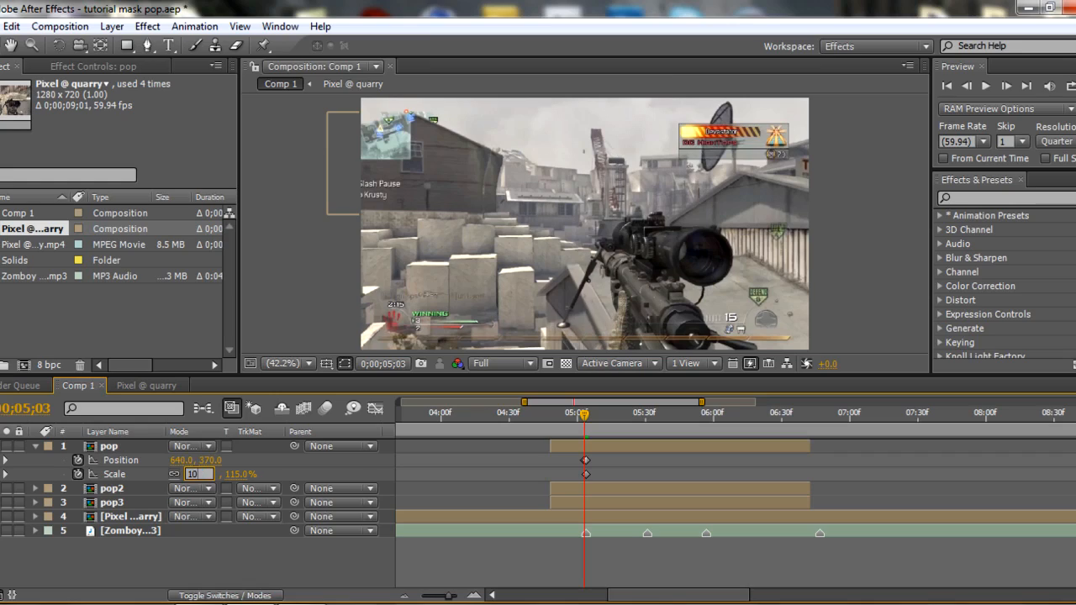
pyautogui.click(210, 461)
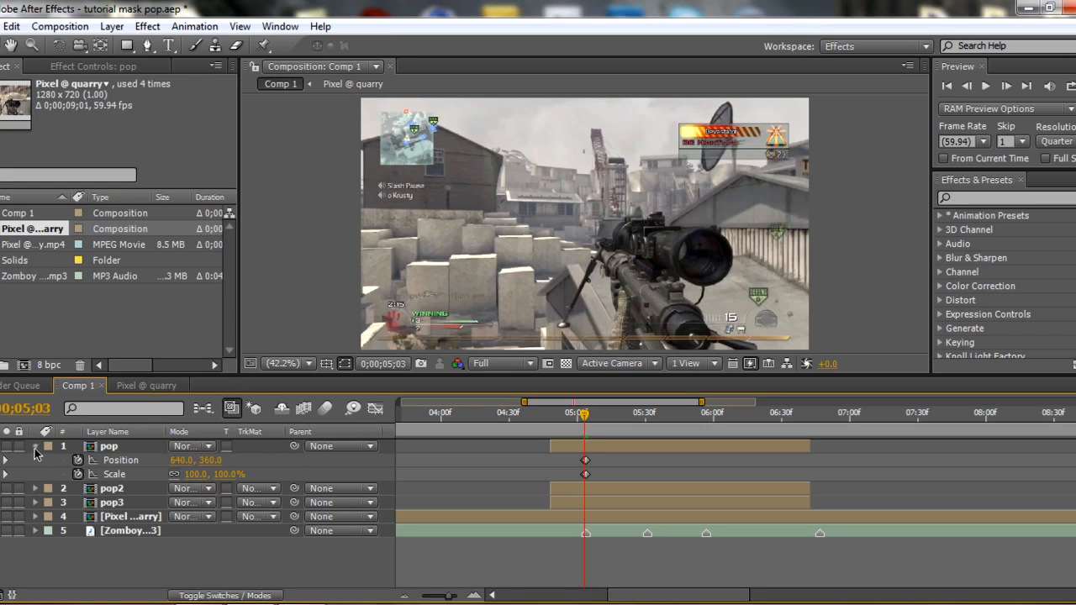
pyautogui.click(34, 447)
# Step: Move the current time to the second music marker at 0;00;05;31 and add Position and Scale keyframes to the pop2 layer
pyautogui.click(648, 414)
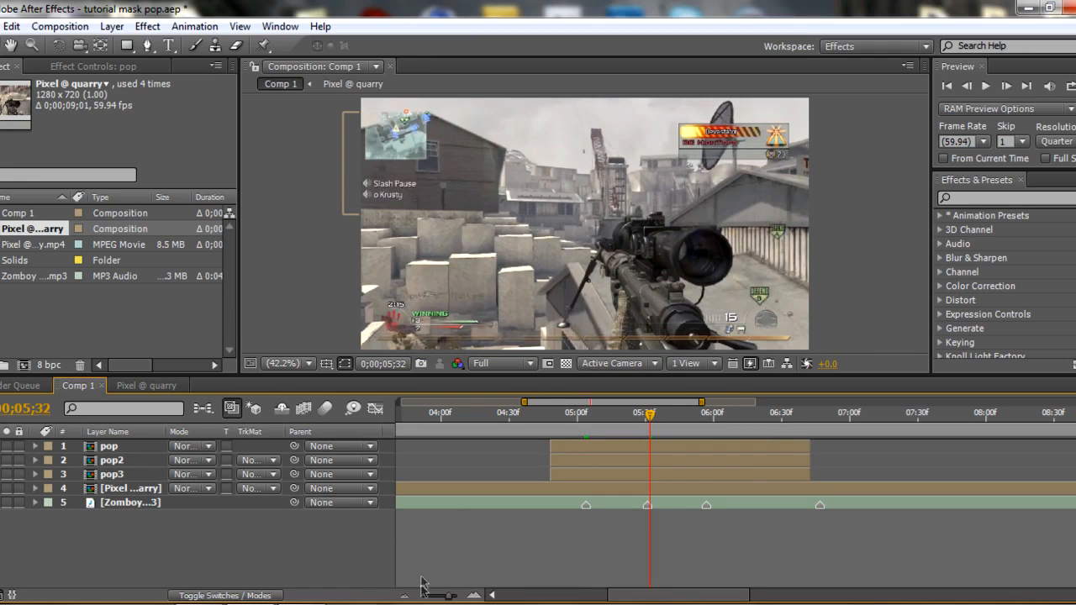
pyautogui.click(970, 87)
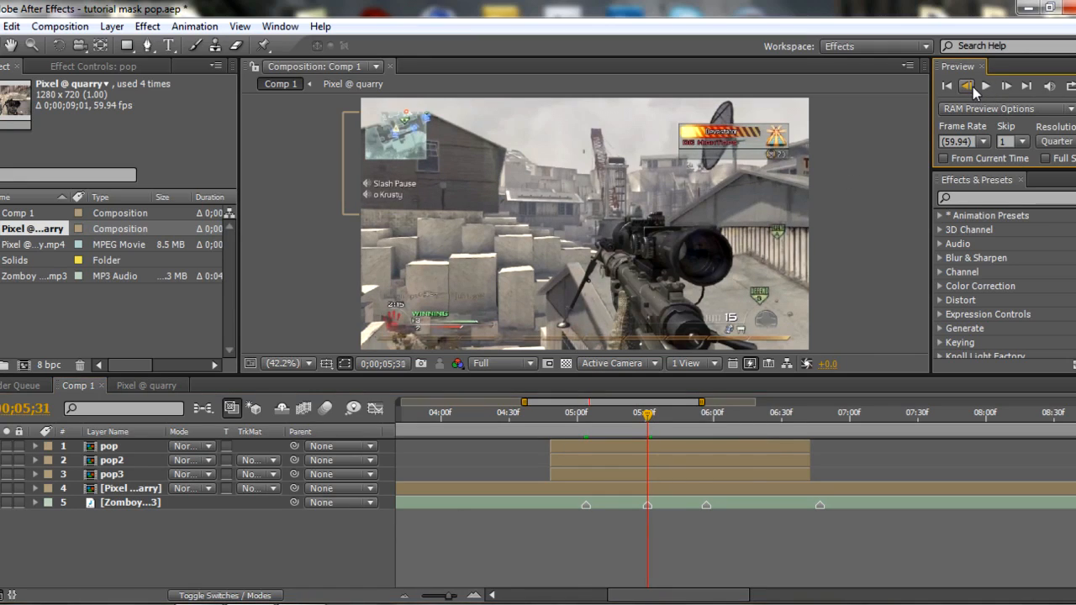
pyautogui.click(973, 86)
pyautogui.click(1007, 88)
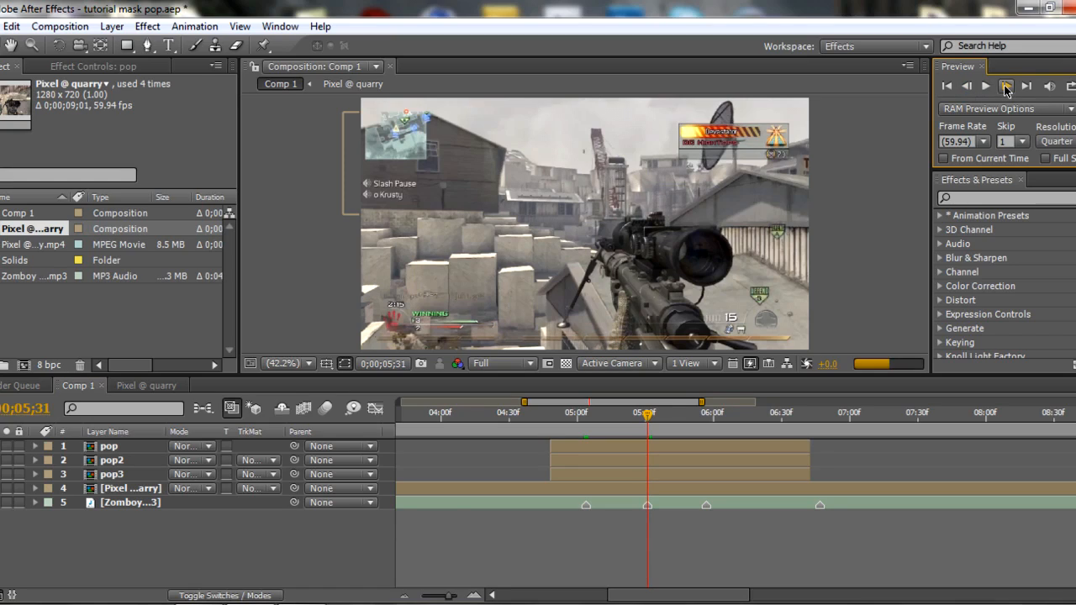
pyautogui.click(113, 461)
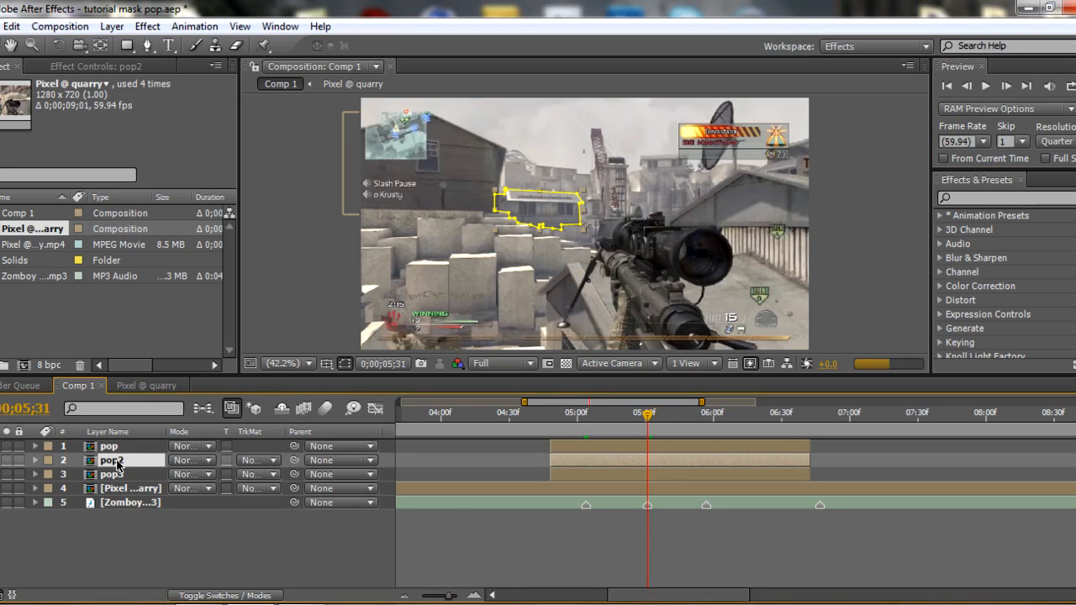
pyautogui.press('p')
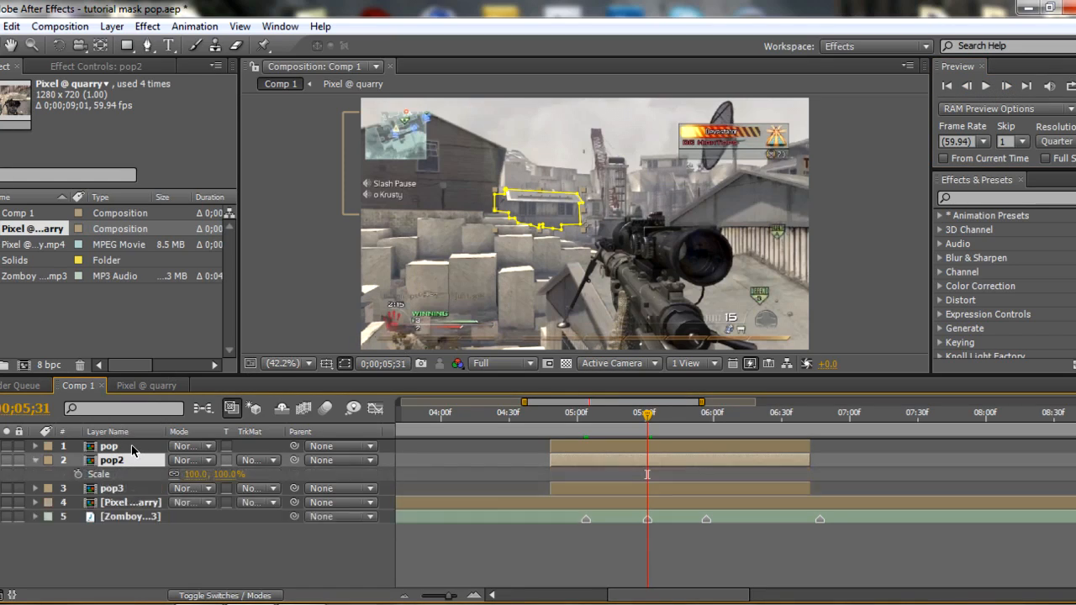
pyautogui.hotkey('shift', 's')
pyautogui.click(79, 475)
pyautogui.click(78, 488)
pyautogui.click(968, 88)
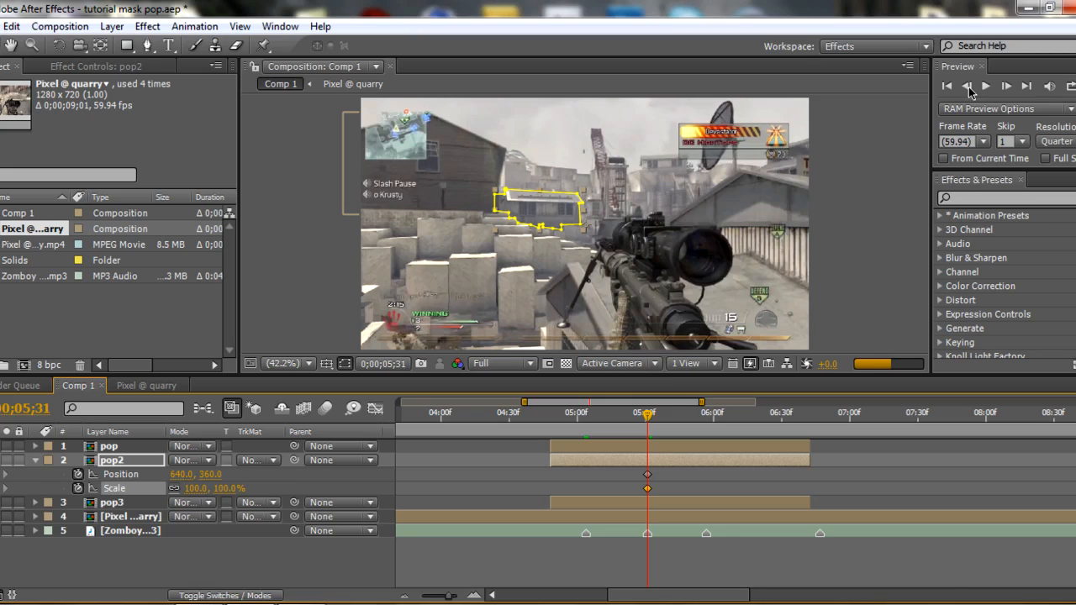
# Step: Reveal the pop layer's keyframes and add a Position keyframe of 640, 360 at 0;00;05;29
pyautogui.click(141, 448)
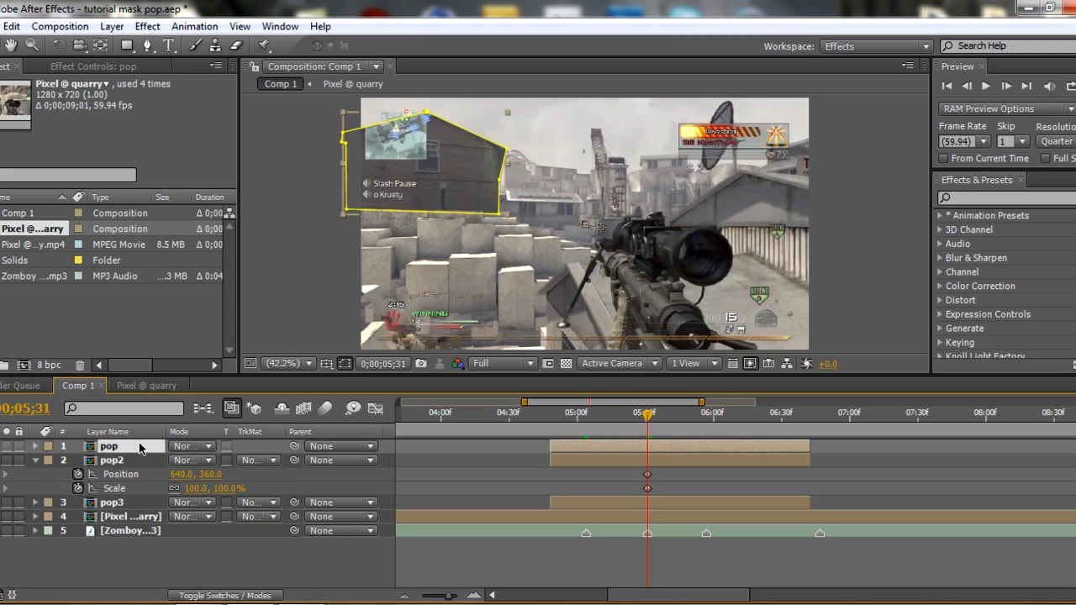
pyautogui.press('u')
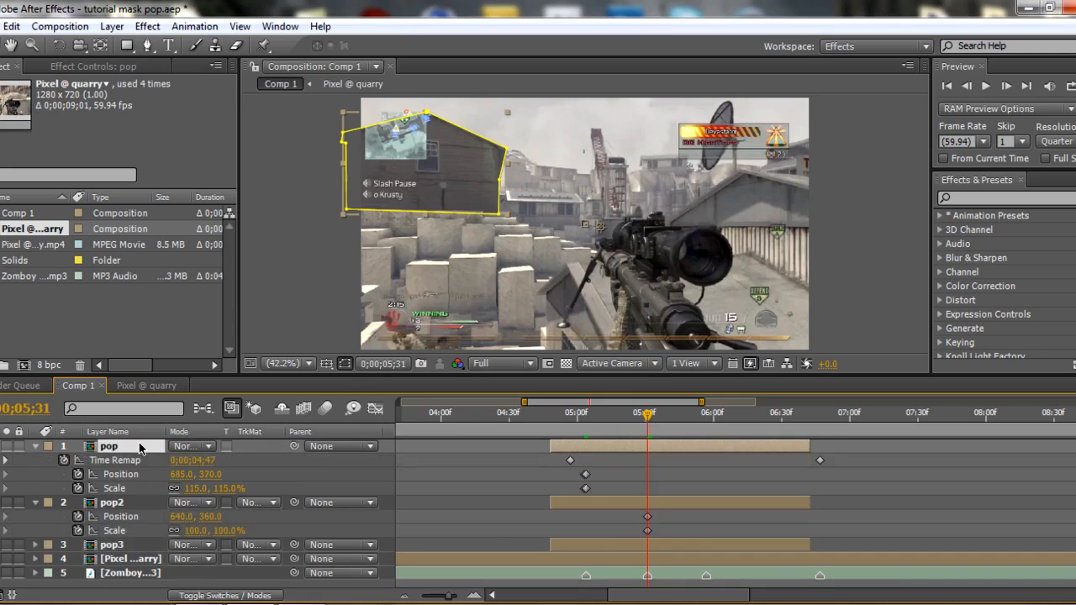
pyautogui.click(581, 420)
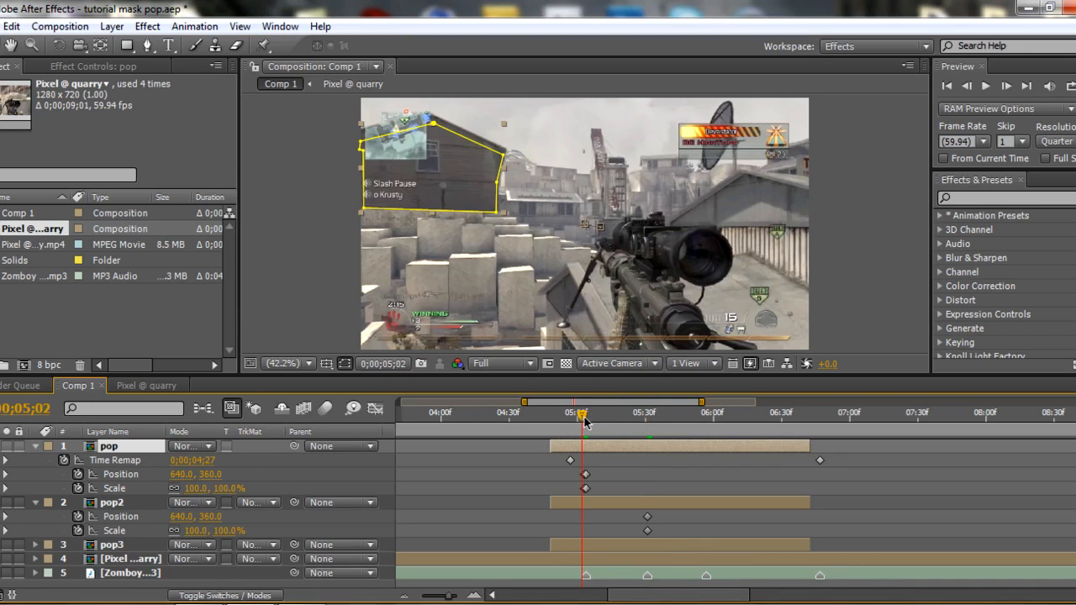
pyautogui.click(642, 421)
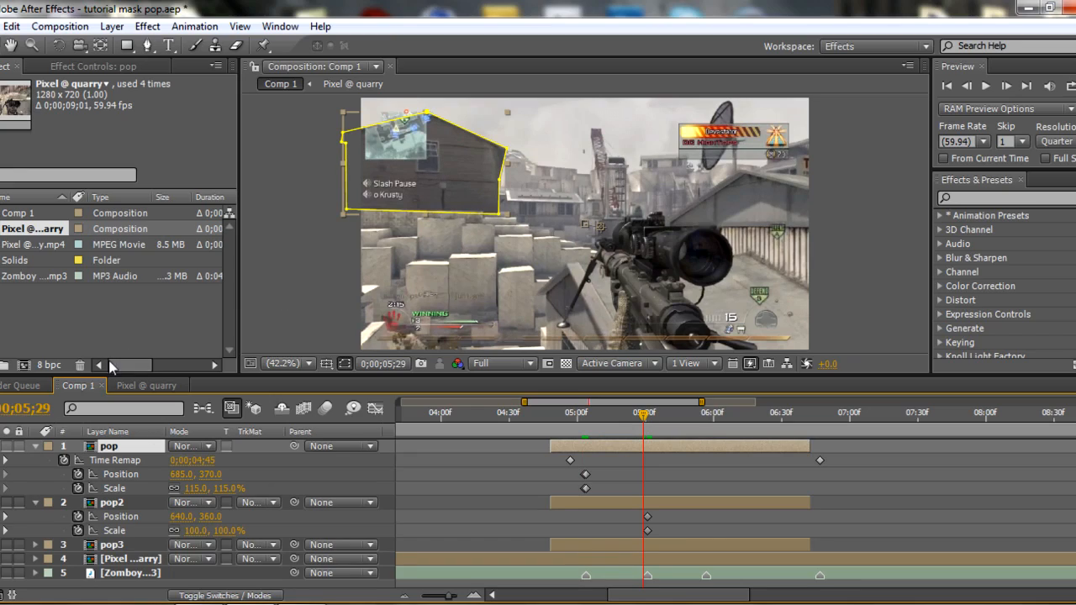
pyautogui.click(180, 474)
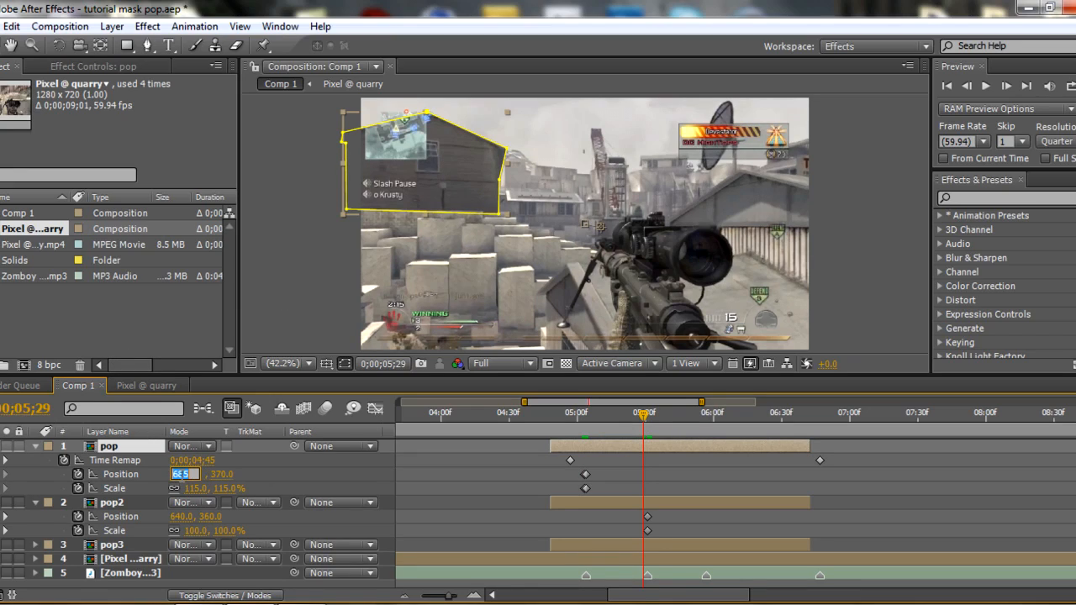
pyautogui.write('640')
pyautogui.press('Return')
pyautogui.click(215, 474)
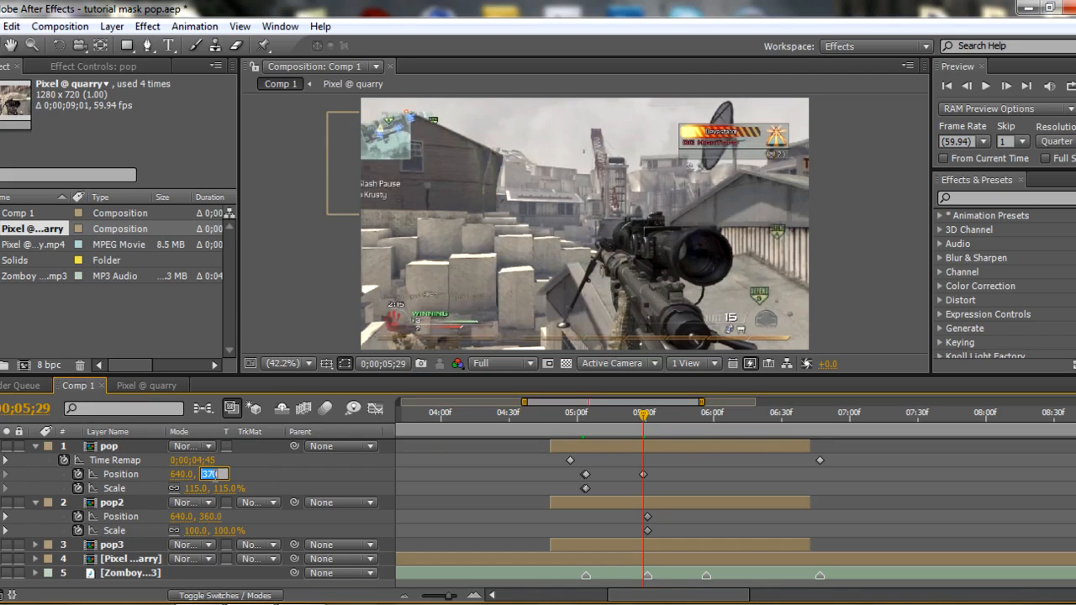
pyautogui.write('60')
pyautogui.press('Return')
# Step: Add a 100% Scale keyframe to the pop layer at 0;00;05;29 and collapse the layer's properties
pyautogui.click(195, 488)
pyautogui.write('100')
pyautogui.press('Return')
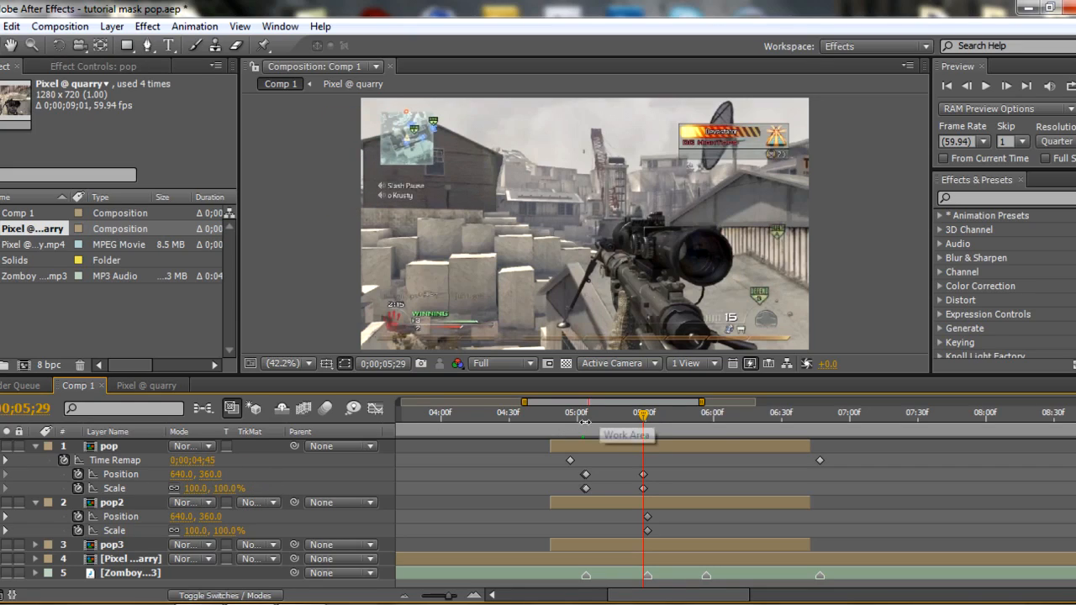
pyautogui.click(580, 416)
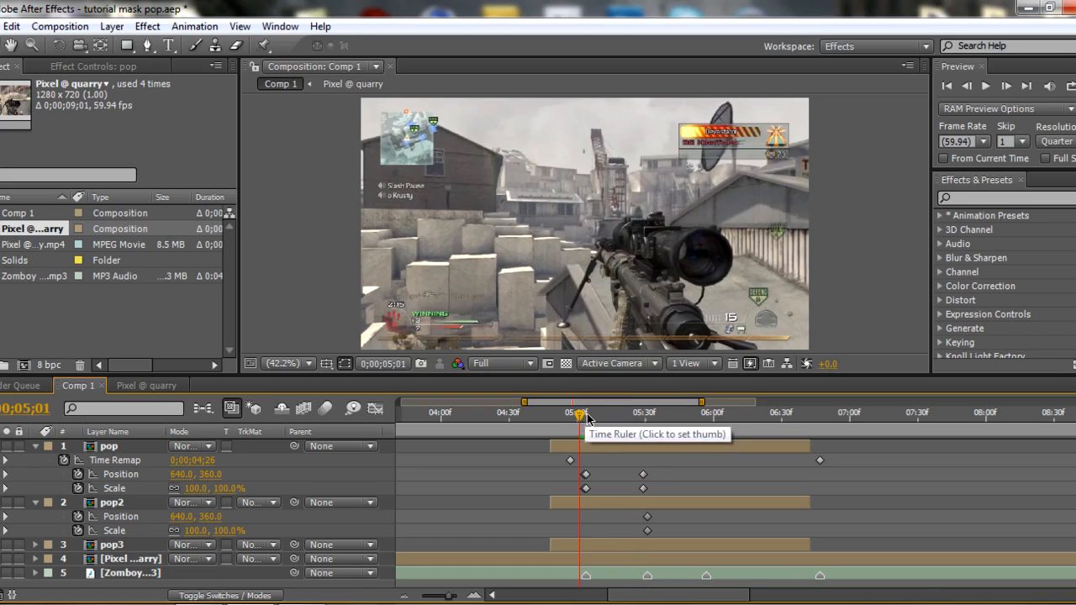
pyautogui.click(643, 416)
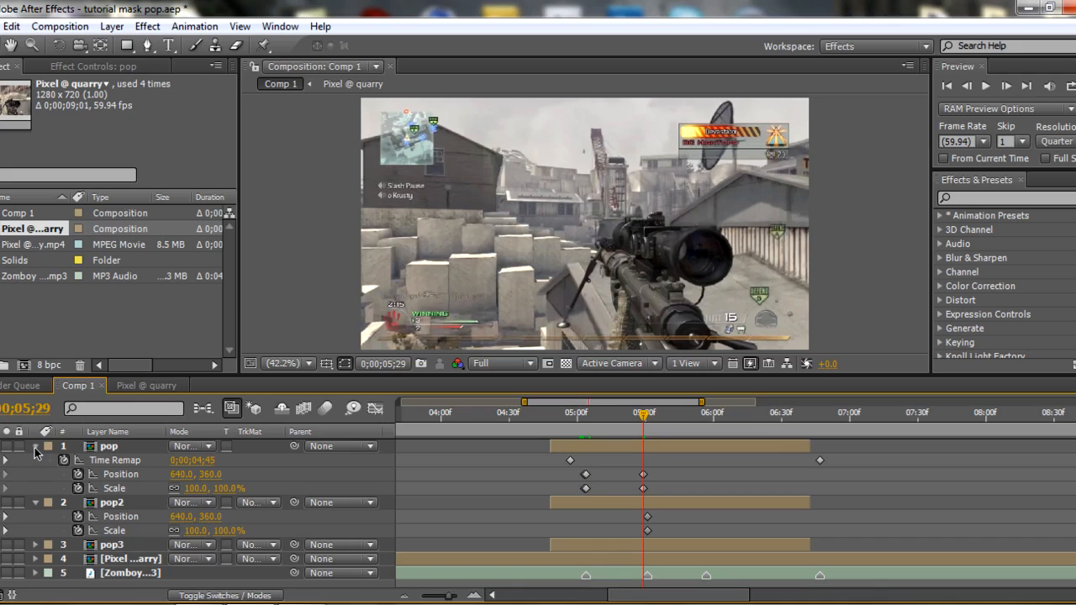
pyautogui.click(36, 449)
# Step: Return to the second marker at 0;00;05;31 and set the pop2 layer's Scale keyframe to 115%
pyautogui.click(113, 462)
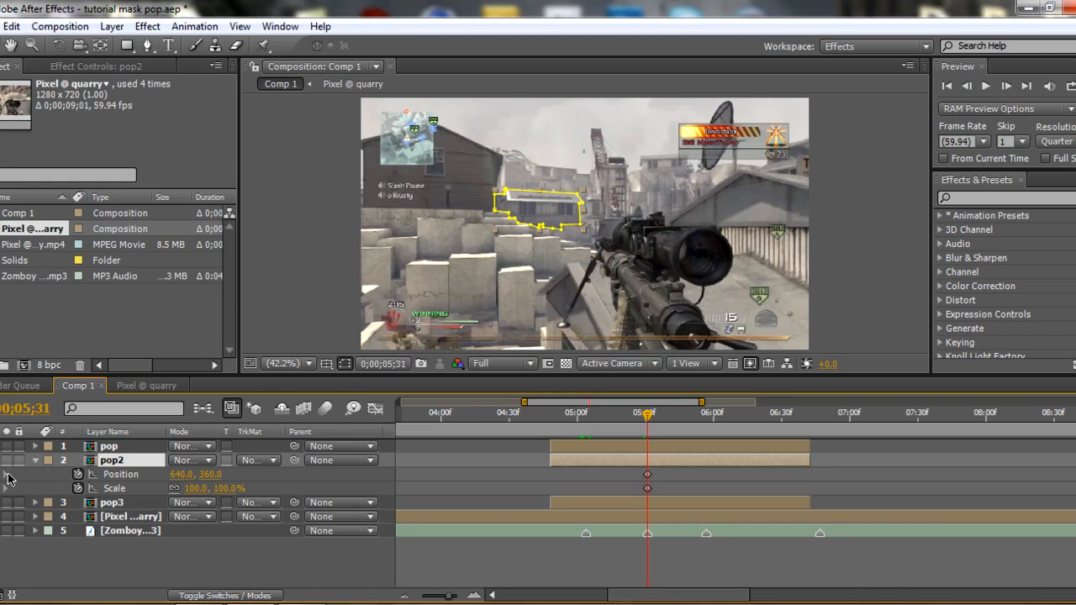
pyautogui.press('k')
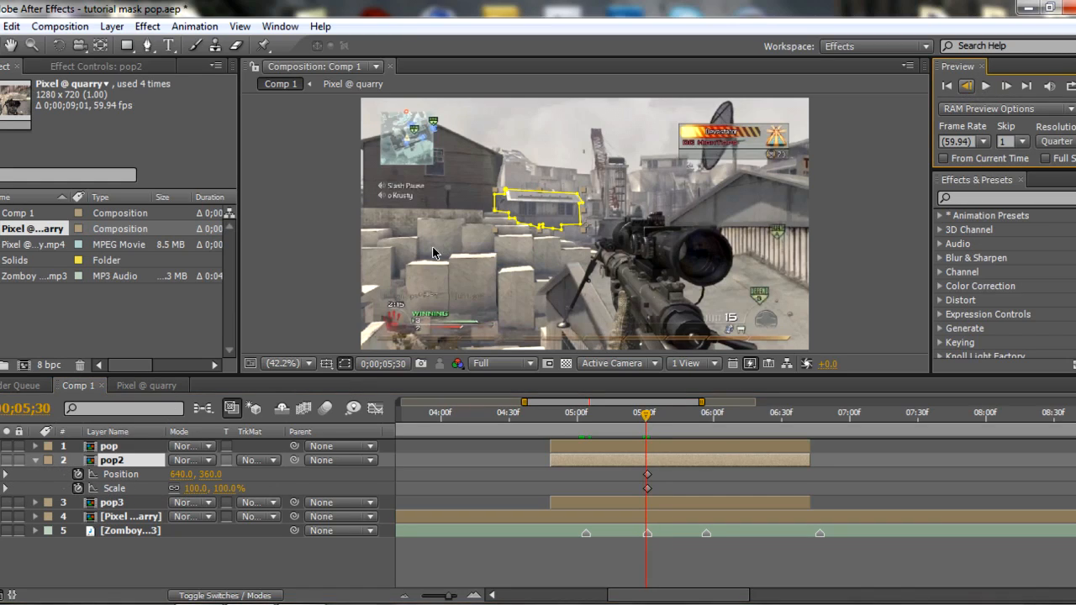
pyautogui.click(967, 86)
pyautogui.click(1006, 86)
pyautogui.click(197, 488)
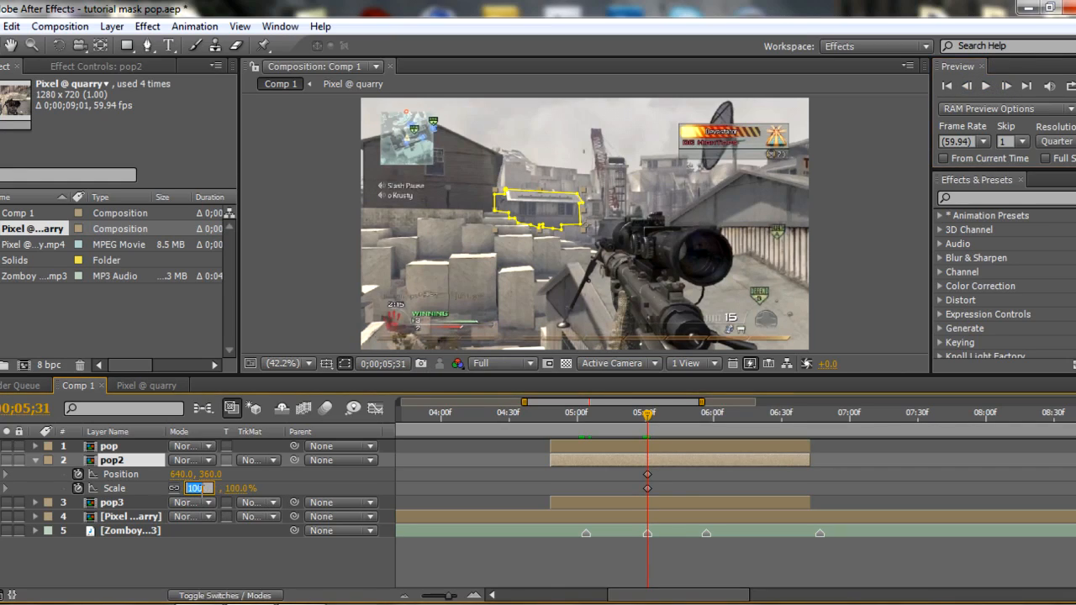
pyautogui.click(304, 496)
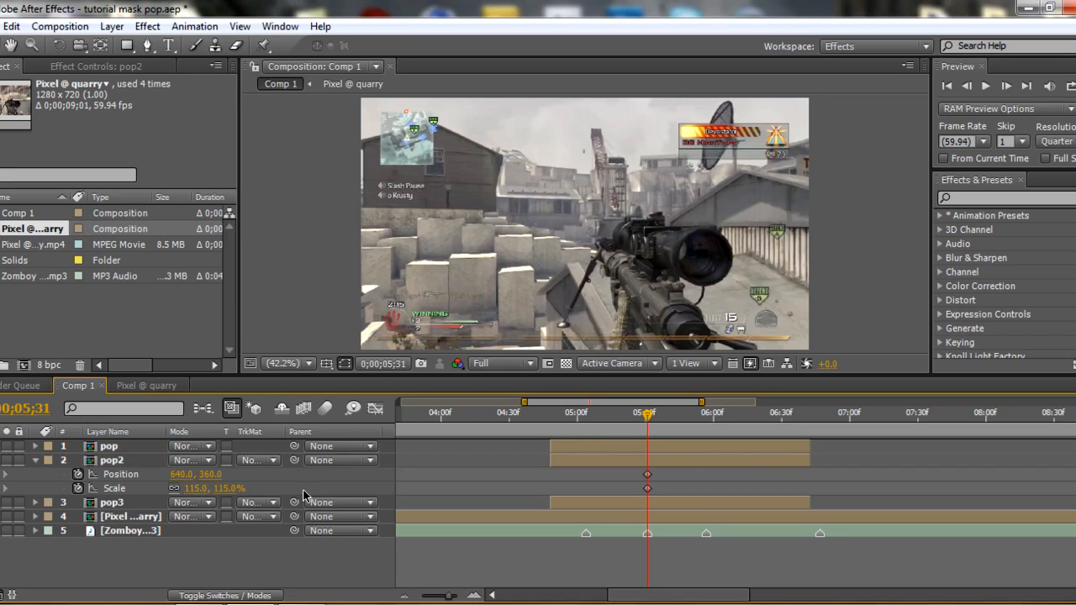
# Step: Set the horizontal Position value of the pop2 layer's keyframe at 0;00;05;31 to 650
pyautogui.click(181, 474)
pyautogui.write('670')
pyautogui.press('Return')
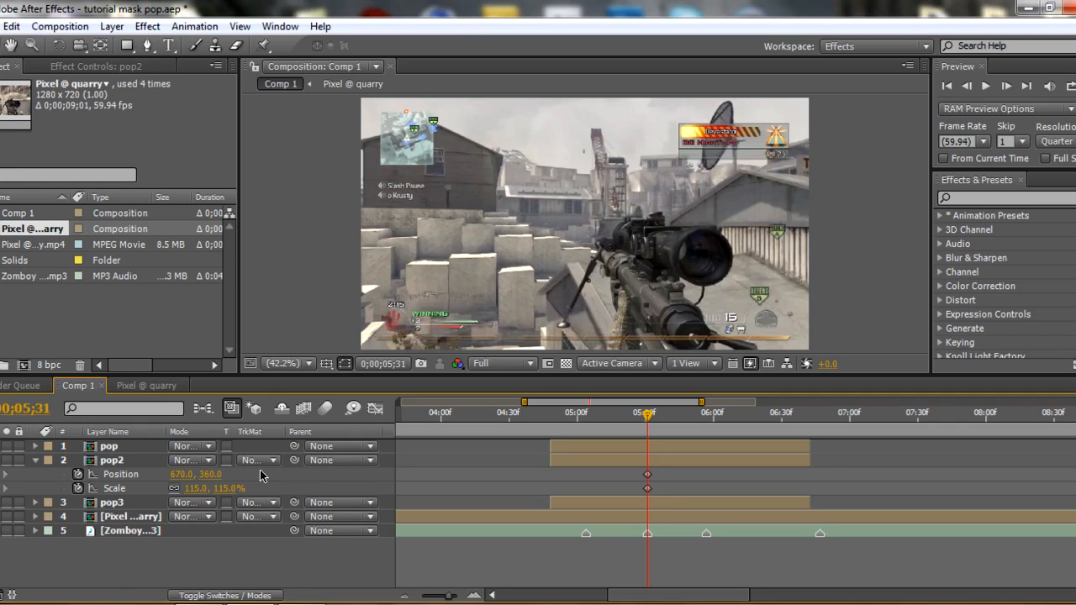
pyautogui.click(183, 476)
pyautogui.write('666')
pyautogui.press('Return')
pyautogui.click(183, 476)
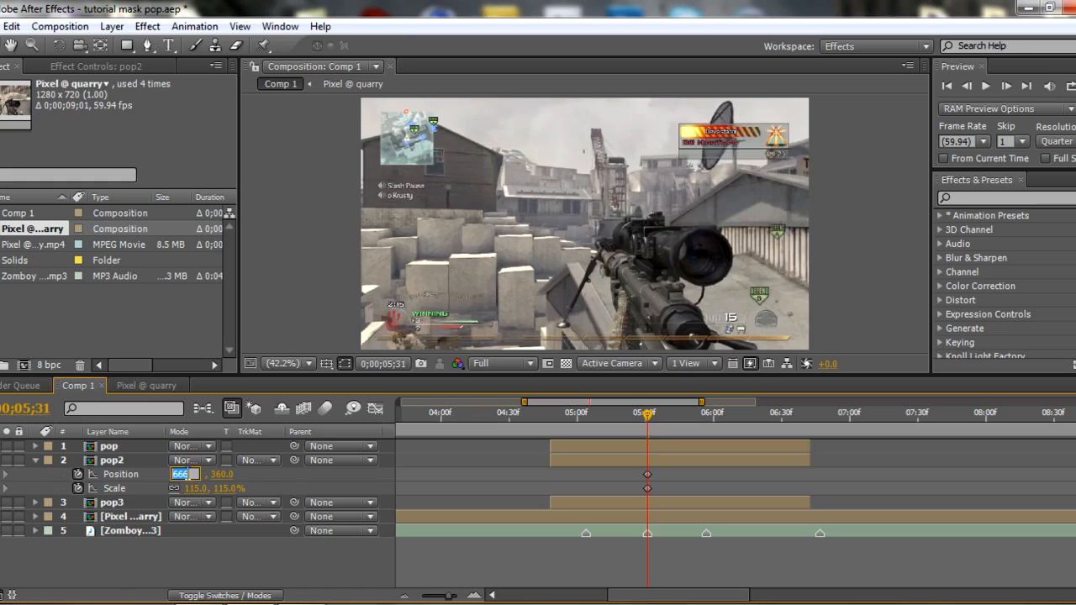
pyautogui.write('650')
pyautogui.press('Return')
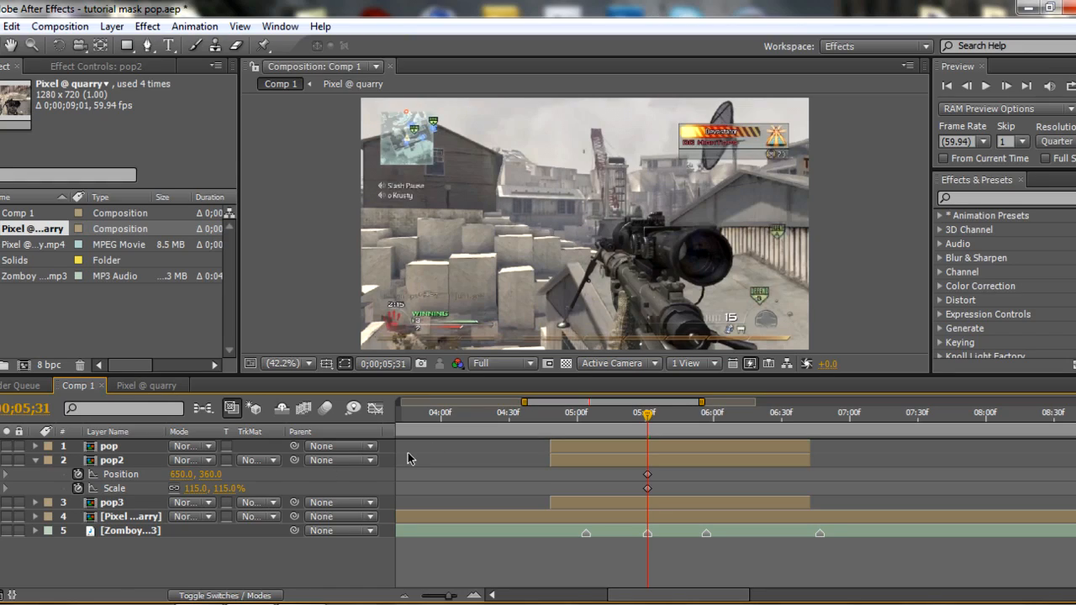
# Step: One frame before the second marker, at 0;00;05;30, keyframe the pop2 layer's Scale at 100% and its horizontal Position at 640
pyautogui.click(966, 86)
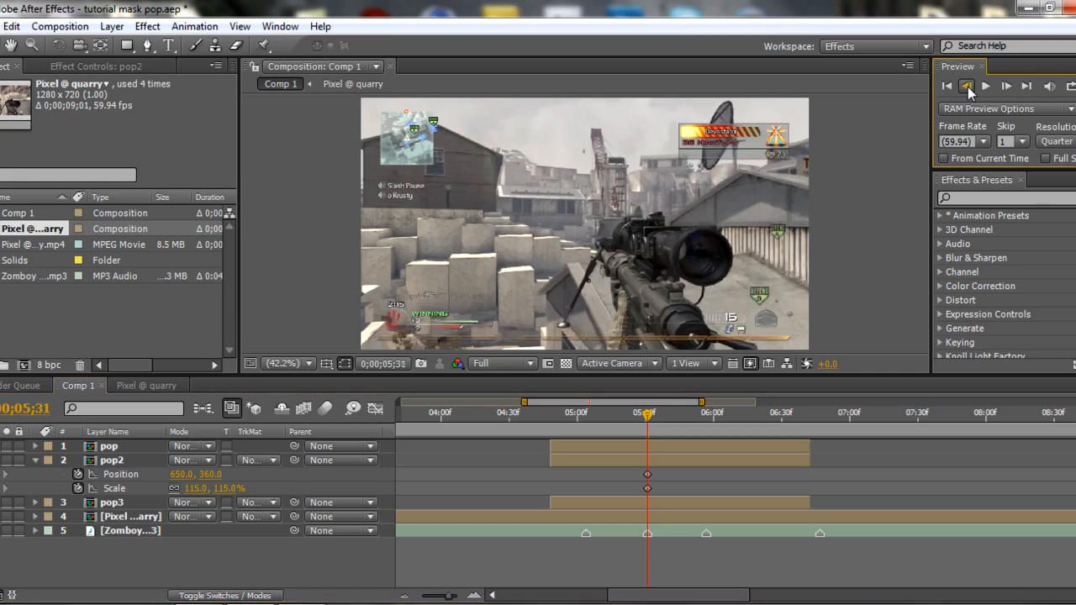
pyautogui.click(193, 488)
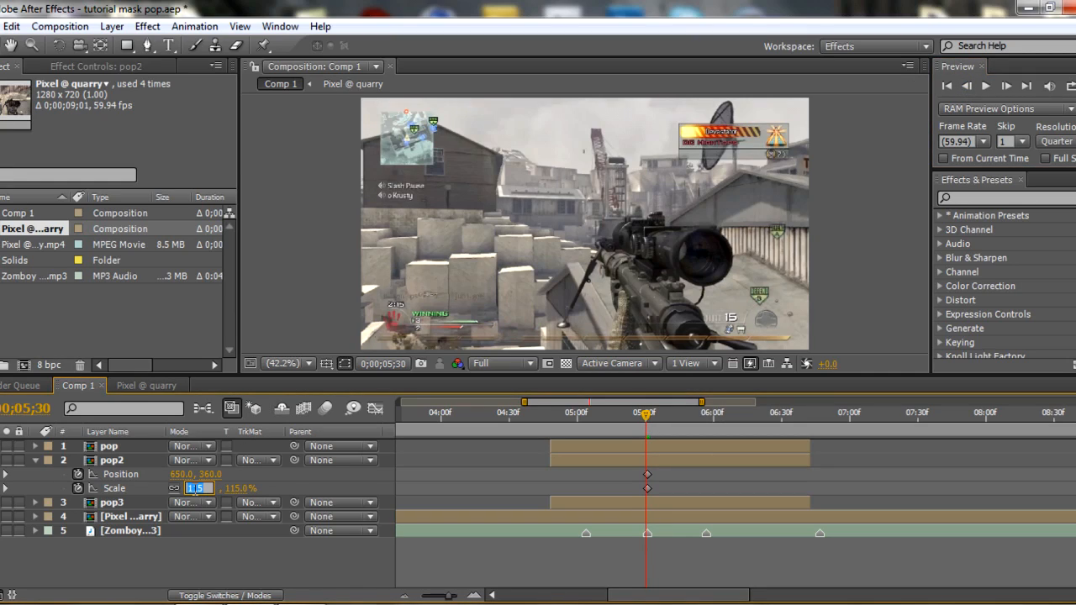
pyautogui.write('100')
pyautogui.press('Return')
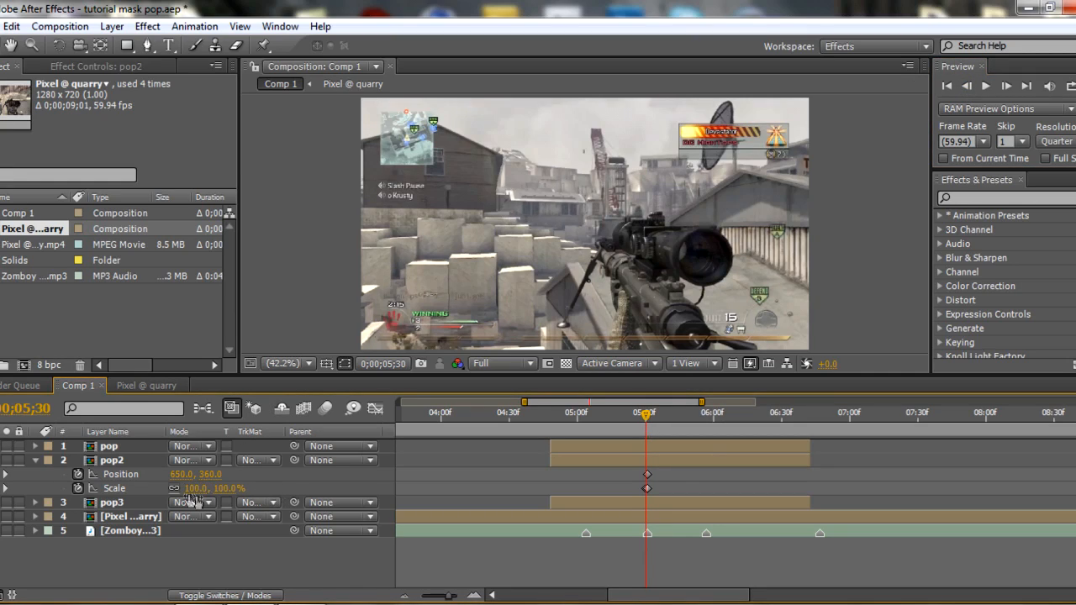
pyautogui.click(183, 474)
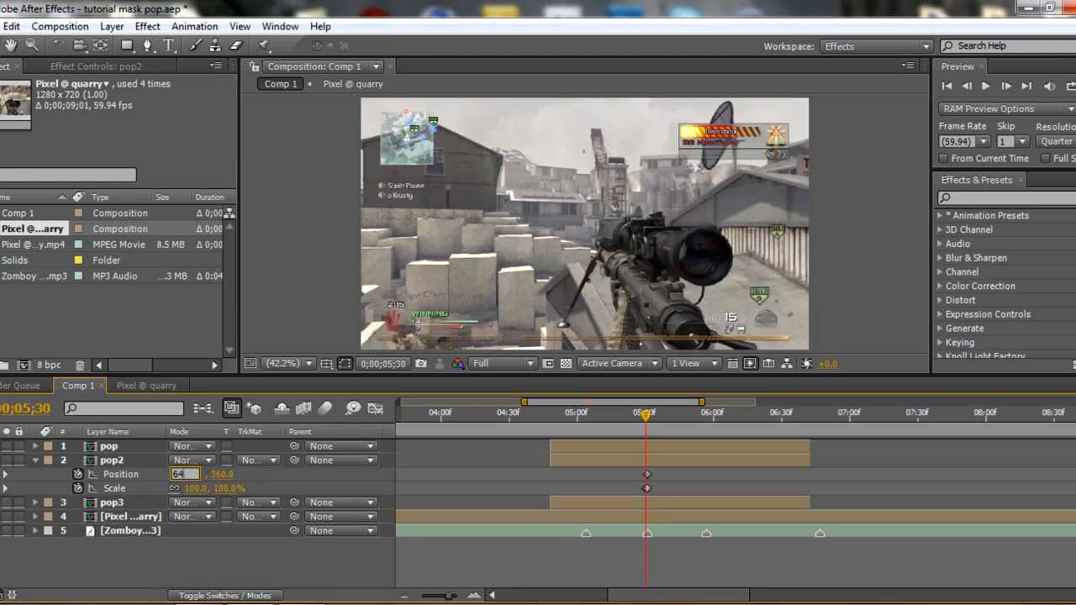
pyautogui.press('Return')
# Step: Go to the third marker at 0;00;05;57 and lower the composition preview resolution to Third
pyautogui.click(707, 420)
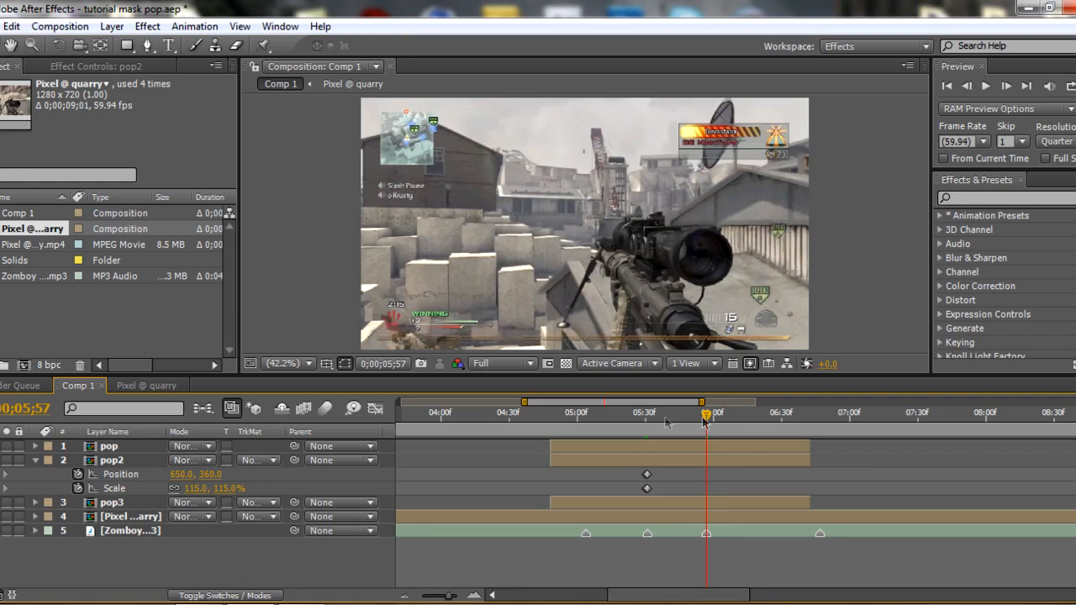
pyautogui.click(529, 365)
pyautogui.click(508, 445)
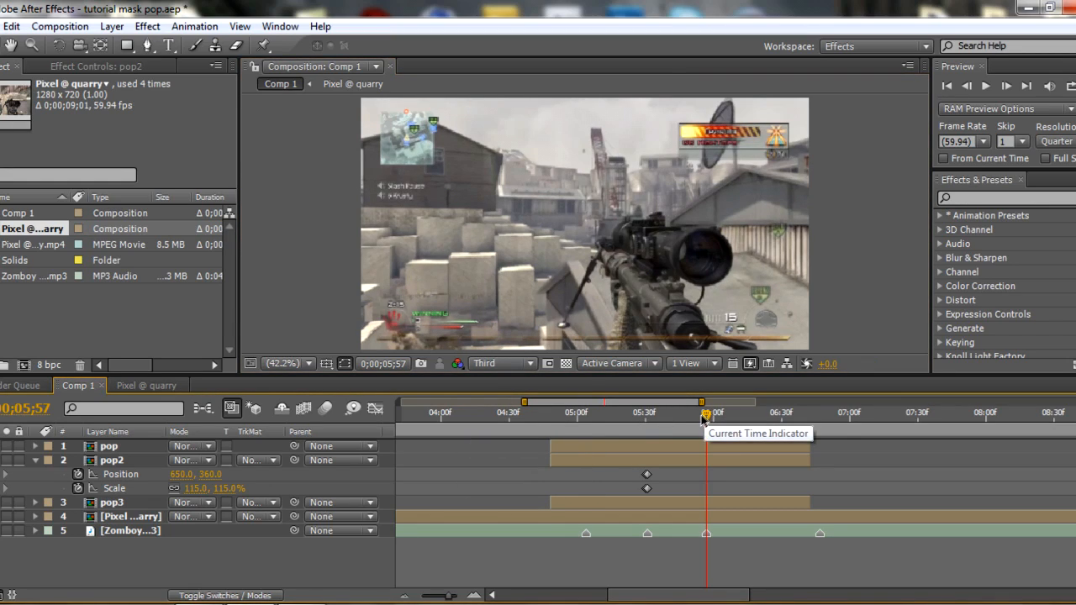
# Step: At 0;00;05;54, keyframe the pop2 layer's horizontal Position at 640 and its Scale at 100%
pyautogui.click(700, 413)
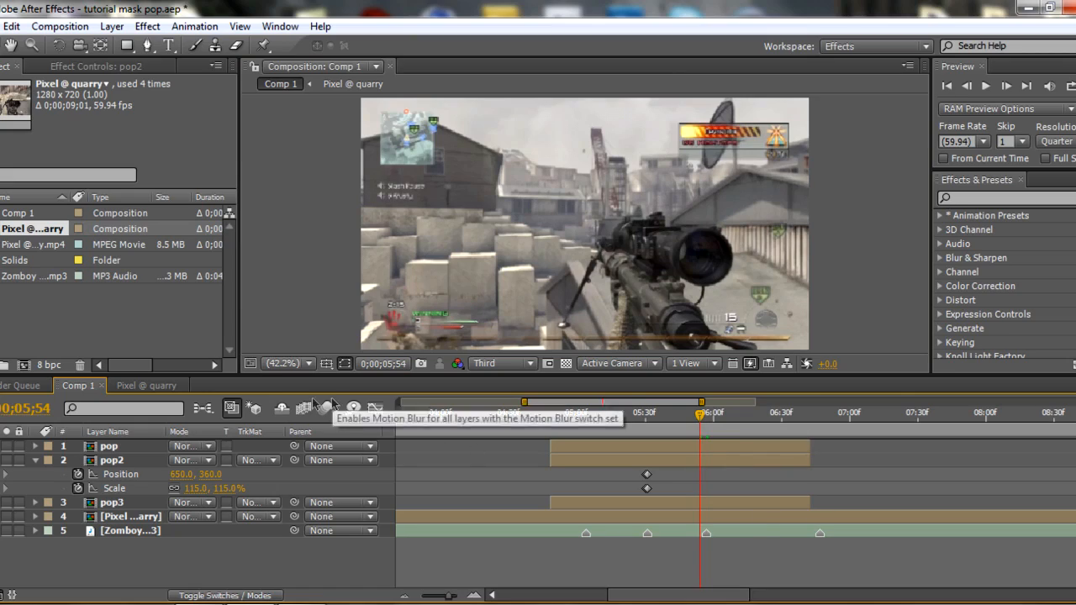
pyautogui.click(180, 474)
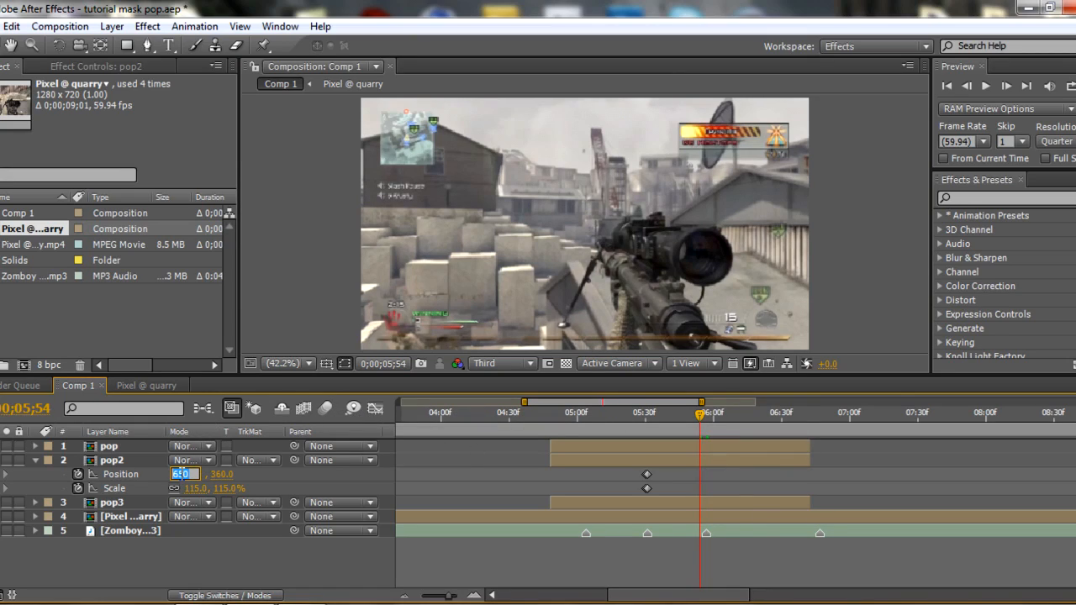
pyautogui.write('640')
pyautogui.press('Return')
pyautogui.click(194, 488)
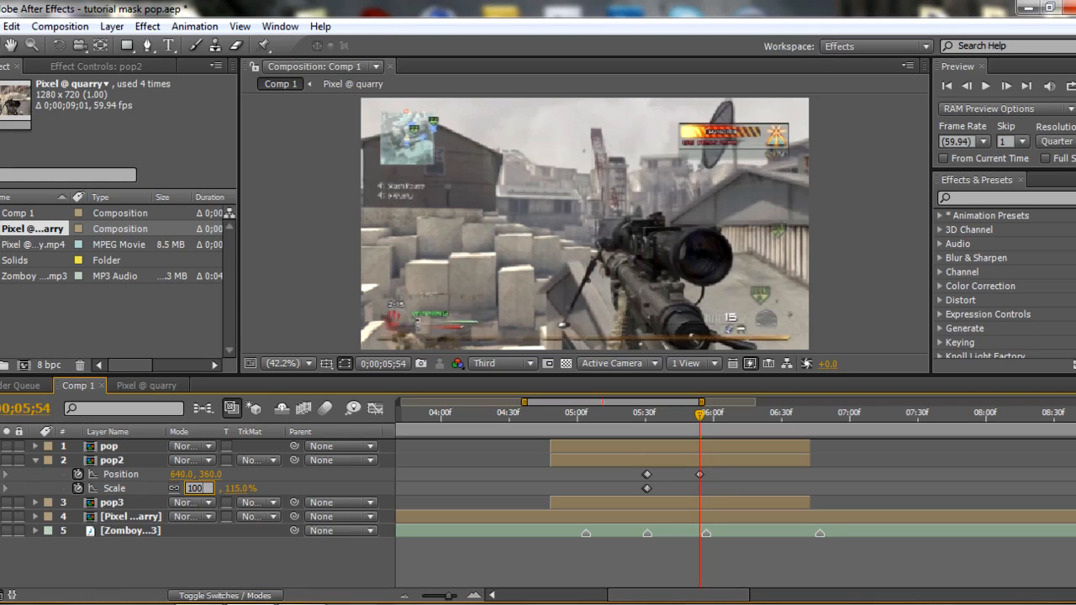
pyautogui.press('Return')
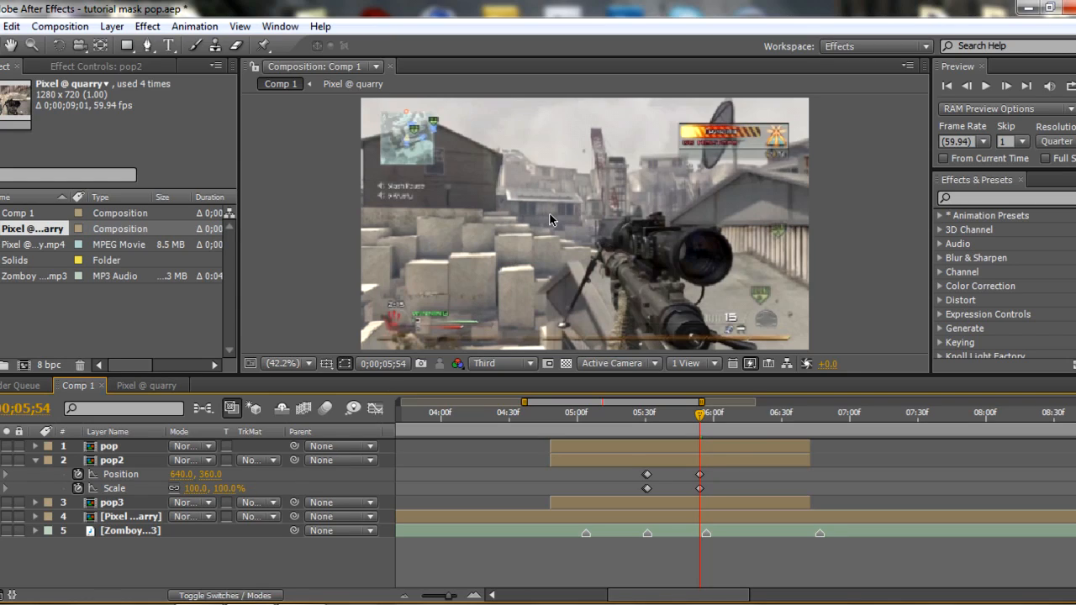
# Step: Collapse the pop2 layer and add Position and Scale keyframes to the pop3 layer at the third marker, 0;00;05;57
pyautogui.click(35, 461)
pyautogui.click(112, 474)
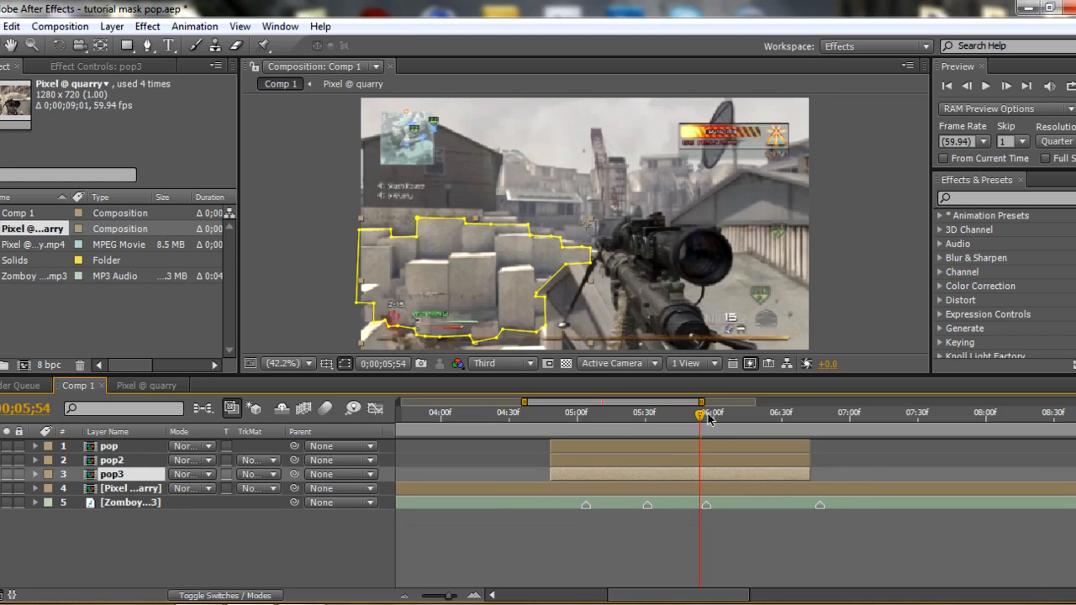
pyautogui.click(1009, 86)
pyautogui.click(1009, 86)
pyautogui.click(1009, 86)
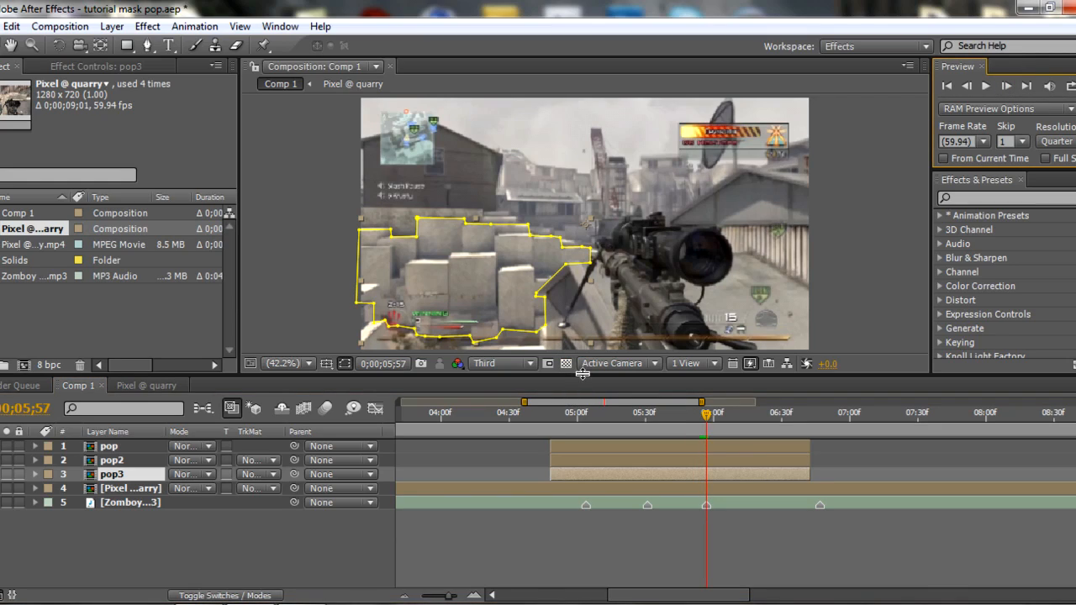
pyautogui.press('p')
pyautogui.hotkey('shift', 's')
pyautogui.click(78, 488)
pyautogui.click(79, 503)
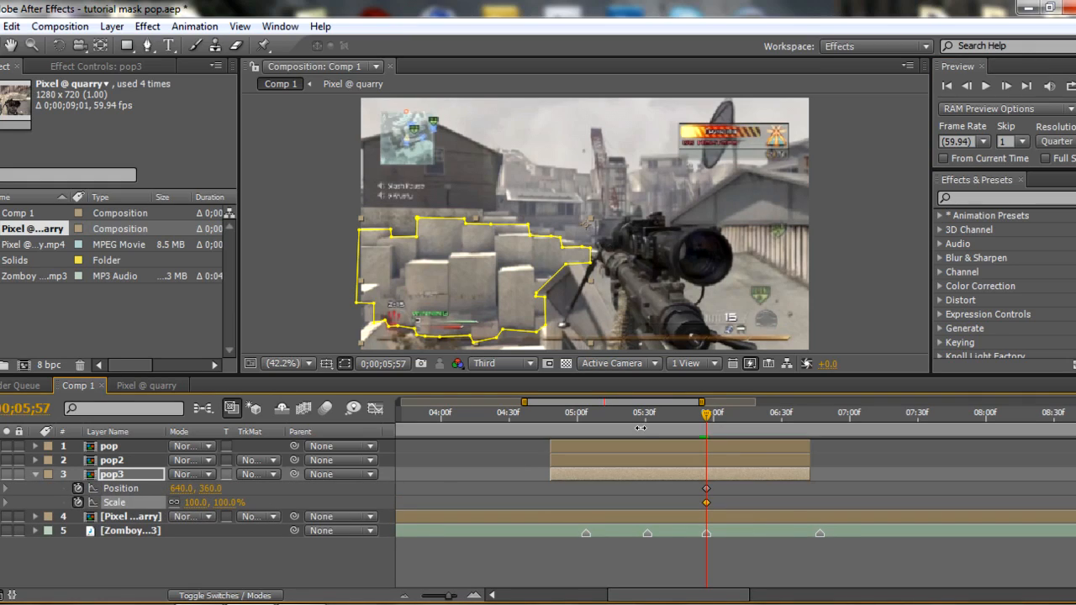
# Step: Add Position and Scale keyframes with the same values to the pop3 layer one frame earlier, at 0;00;05;56
pyautogui.click(966, 87)
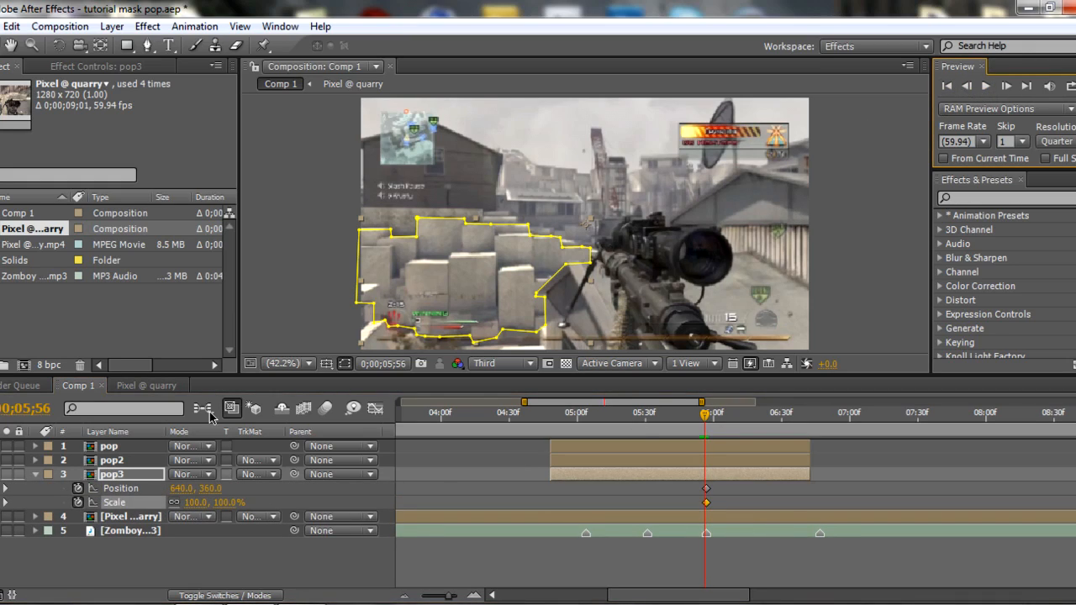
pyautogui.click(0, 488)
pyautogui.click(0, 503)
# Step: At 0;00;05;57, set the pop3 layer's Scale to 115% and its vertical Position to 330
pyautogui.click(1006, 86)
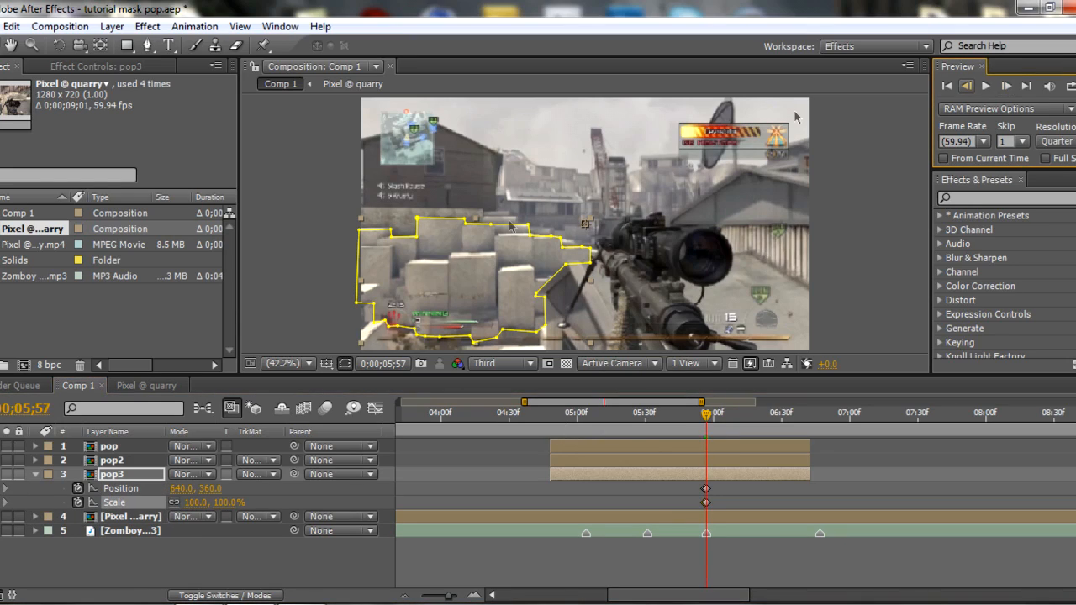
pyautogui.click(194, 502)
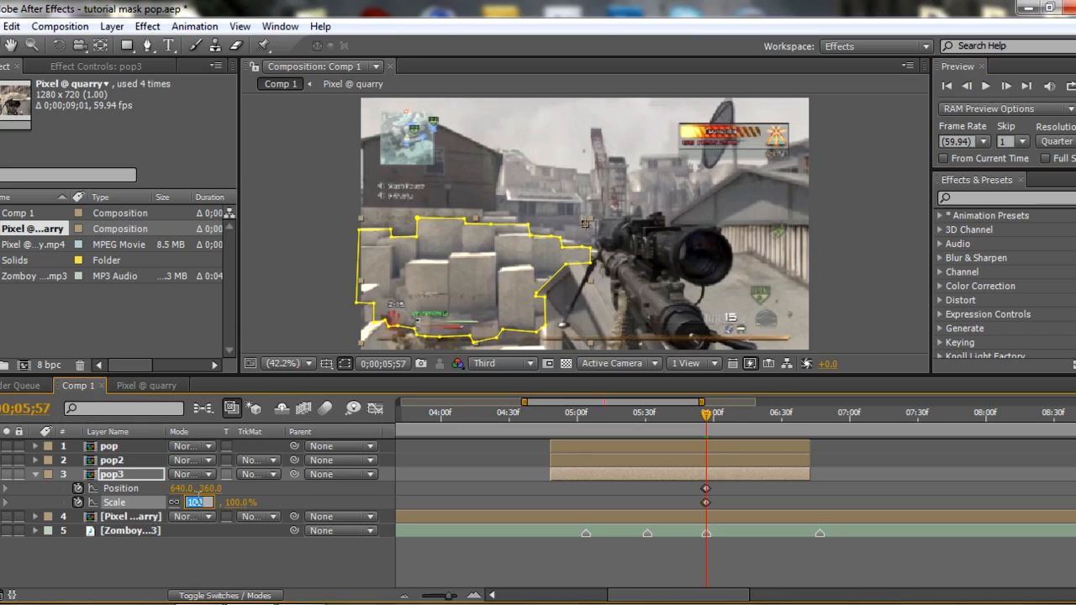
pyautogui.press('Return')
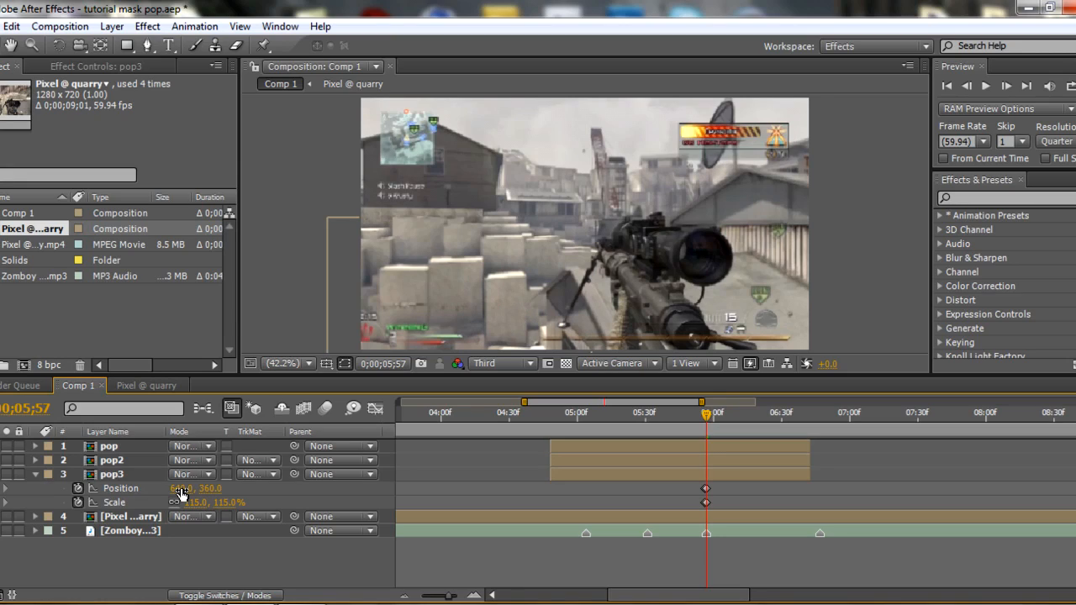
pyautogui.click(209, 489)
pyautogui.press('Return')
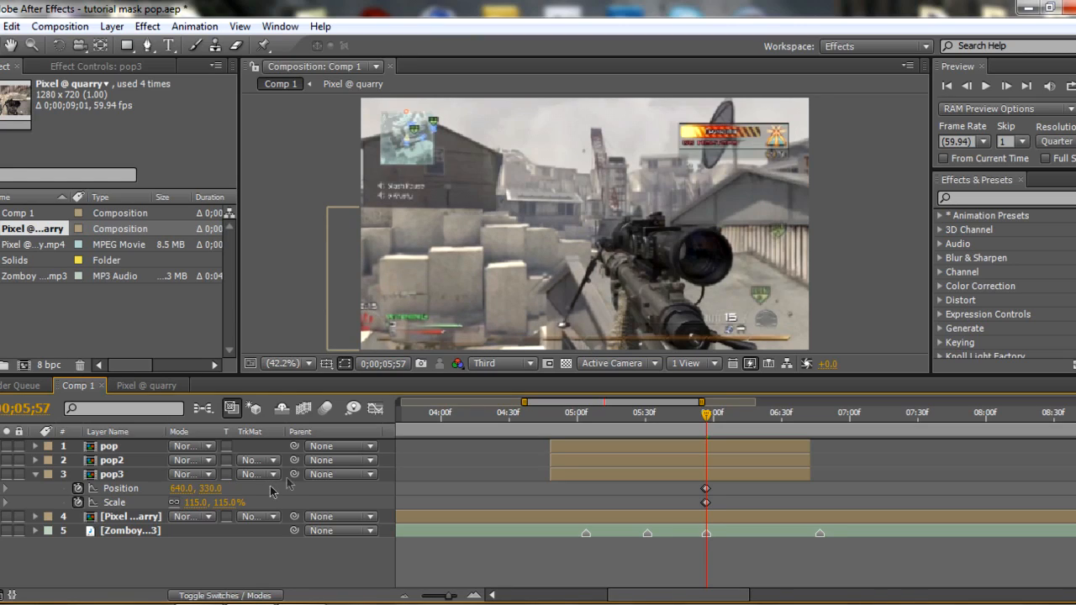
# Step: Set the preview resolution to Full and the pop3 layer's horizontal Position at 0;00;05;57 to 660, keeping the vertical value at 330
pyautogui.click(505, 364)
pyautogui.click(525, 408)
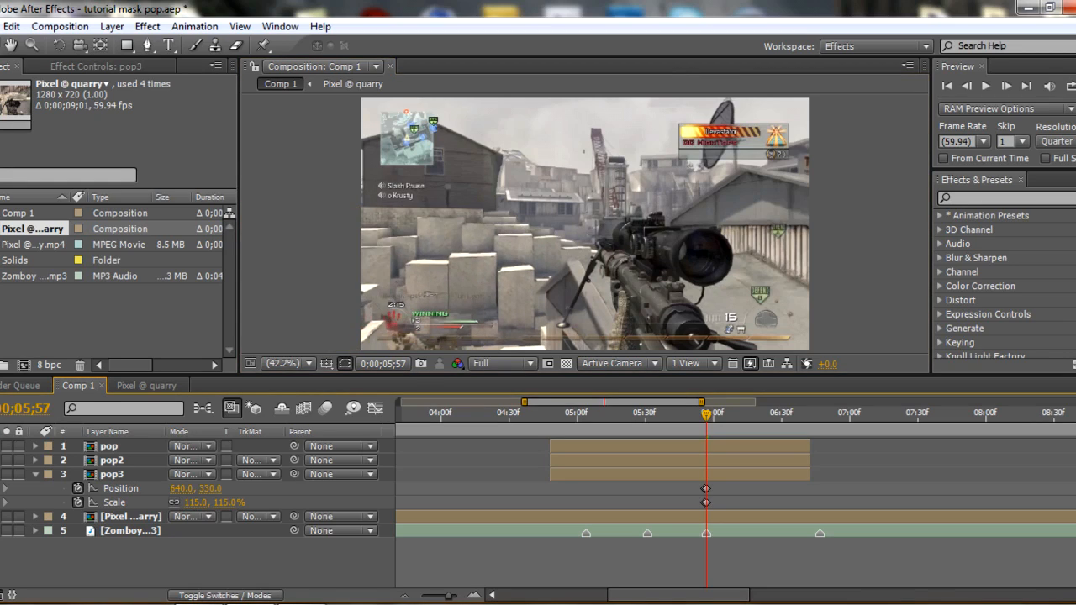
pyautogui.click(184, 488)
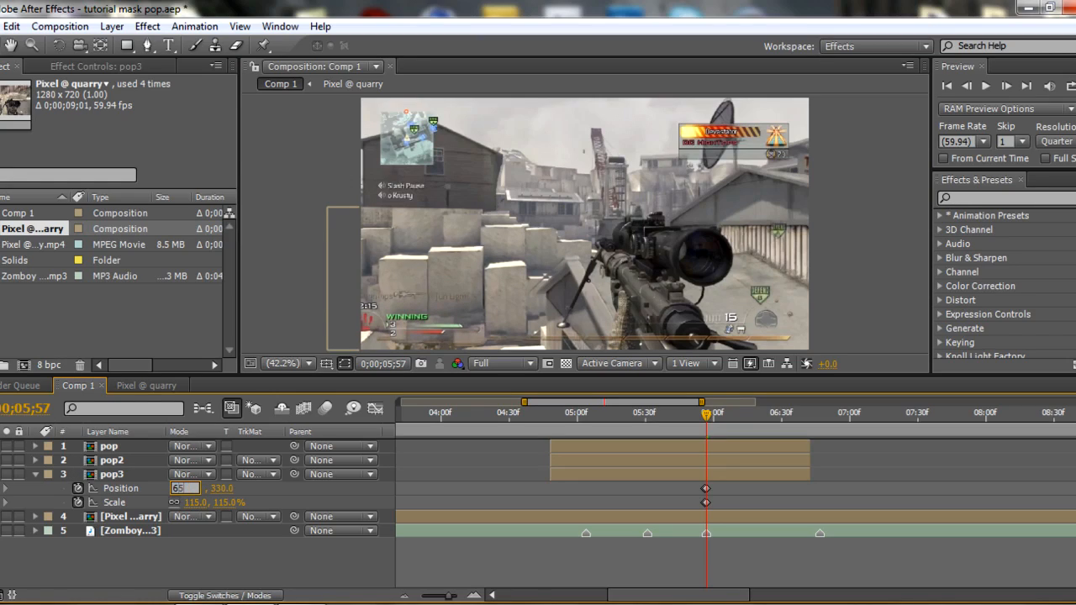
pyautogui.click(245, 490)
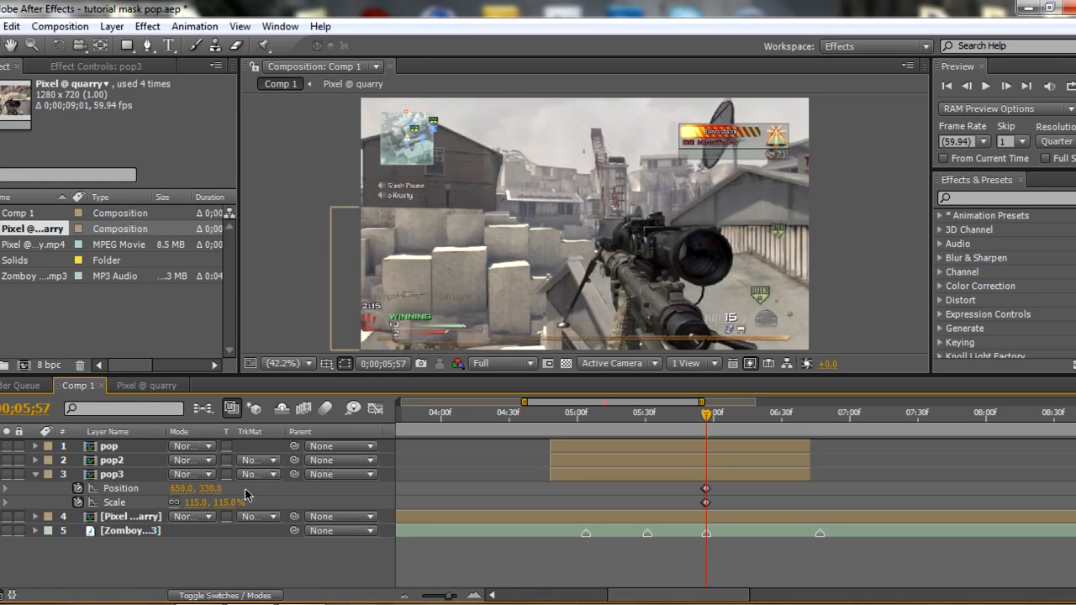
pyautogui.click(184, 490)
pyautogui.write('660')
pyautogui.click(217, 489)
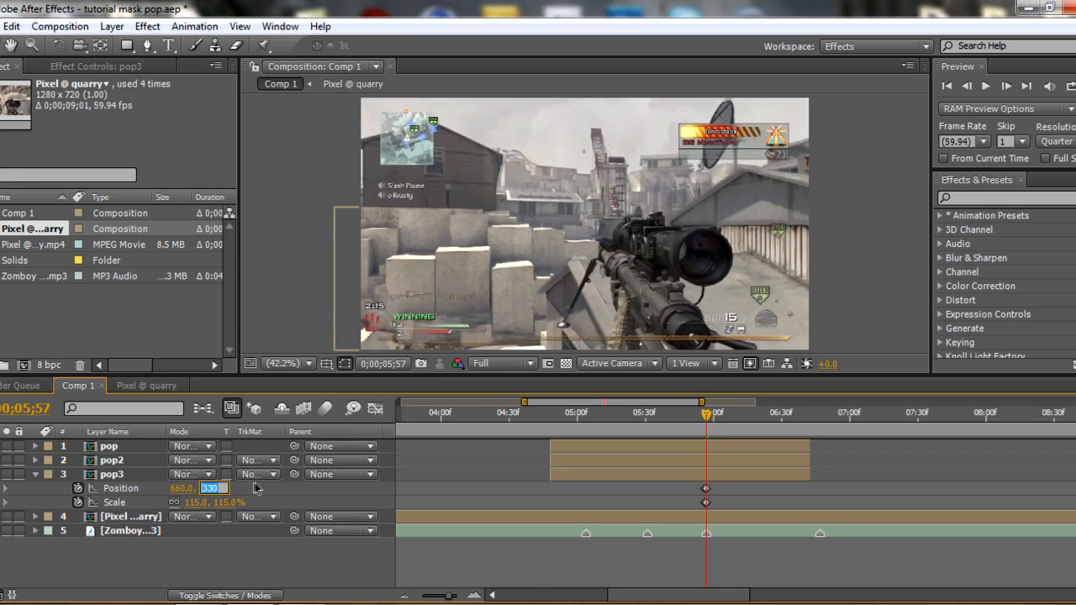
pyautogui.press('Return')
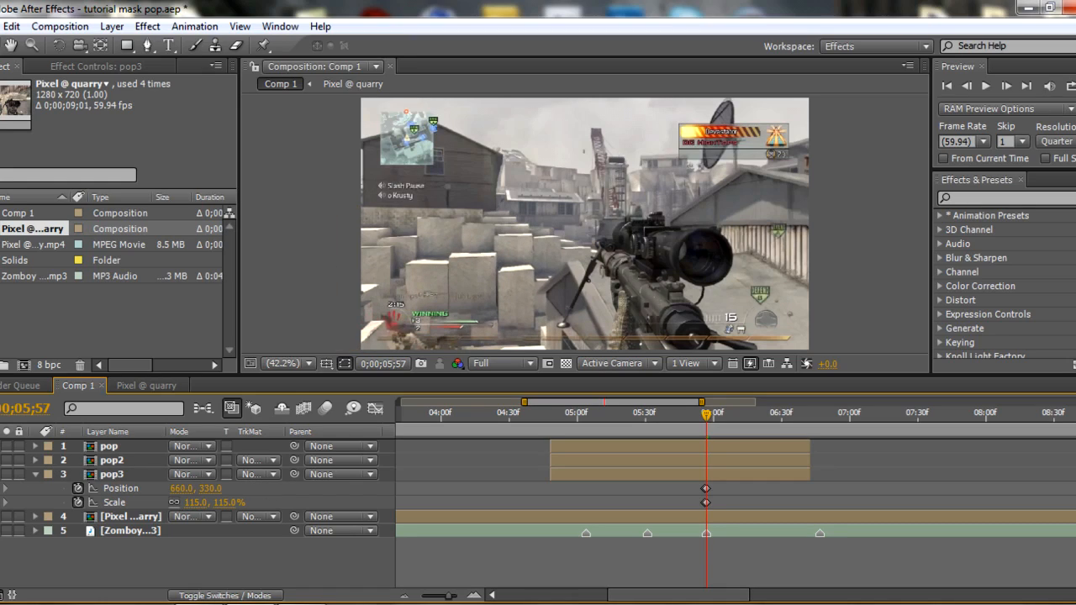
# Step: At 0;00;06;31, keyframe the pop3 layer's Scale at 100% and Position at 640, 340, and collapse the layer's properties
pyautogui.click(781, 418)
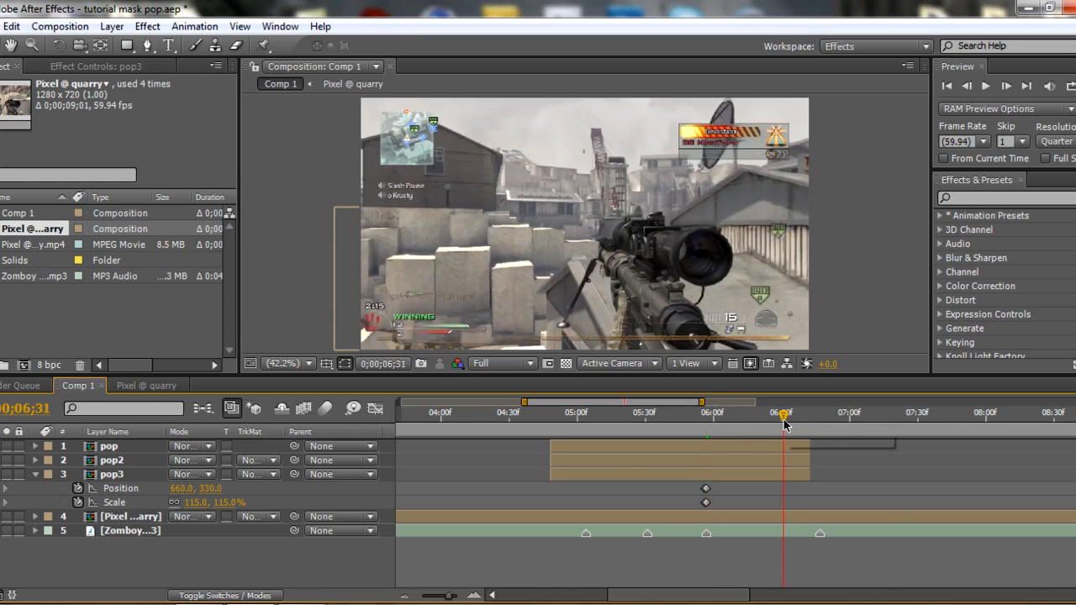
pyautogui.click(195, 502)
pyautogui.write('100')
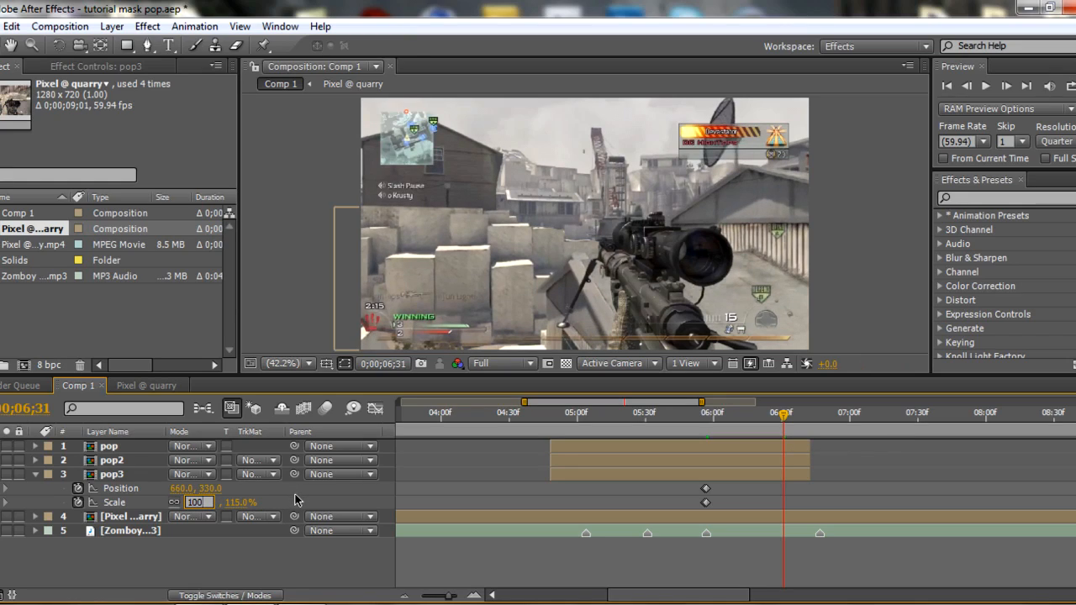
pyautogui.click(181, 489)
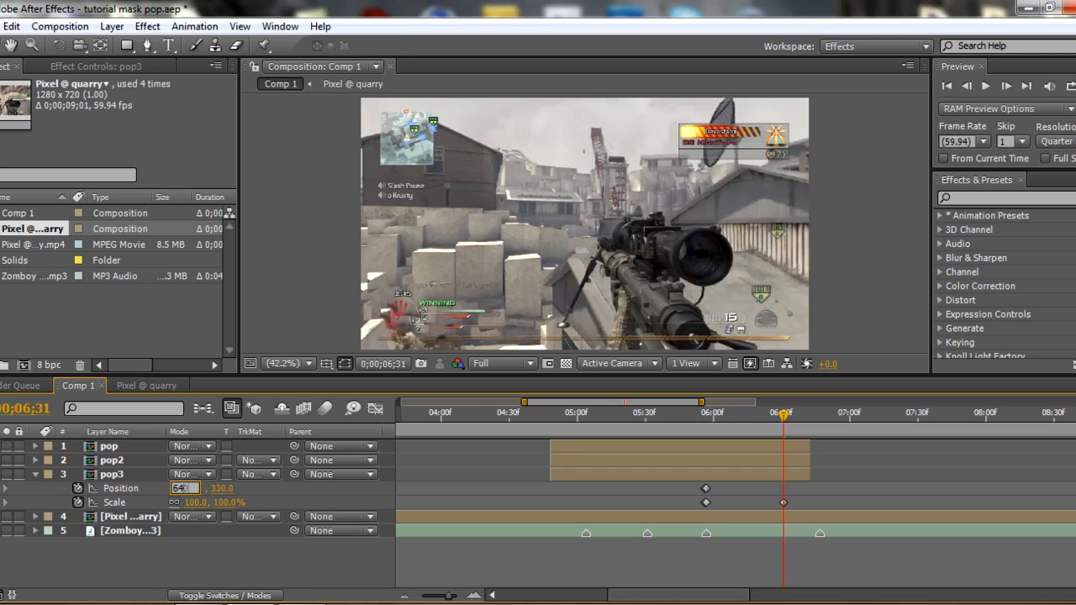
pyautogui.press('Tab')
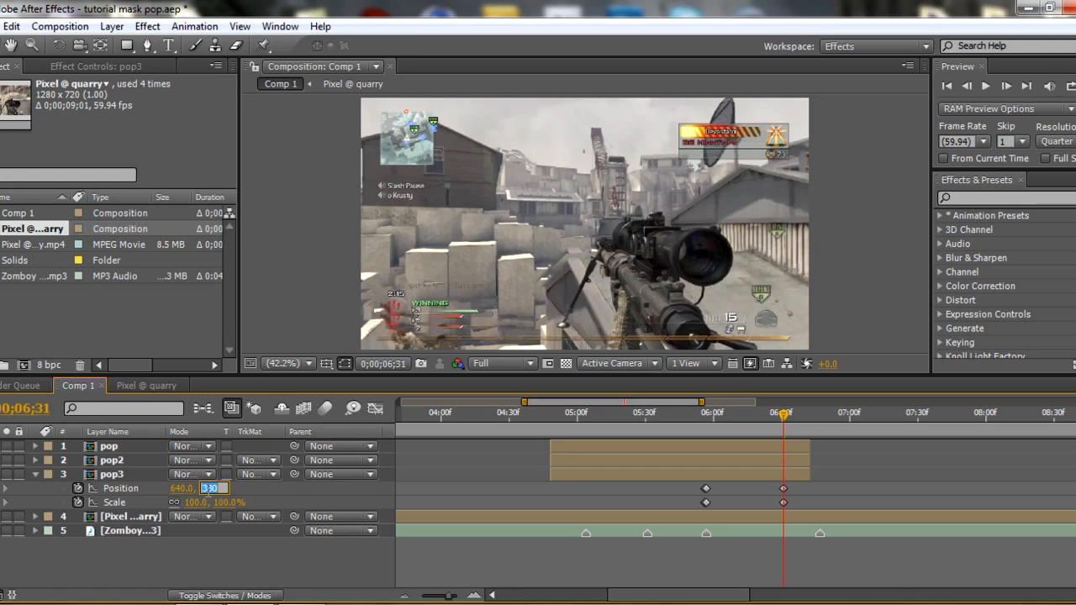
pyautogui.write('340')
pyautogui.press('Return')
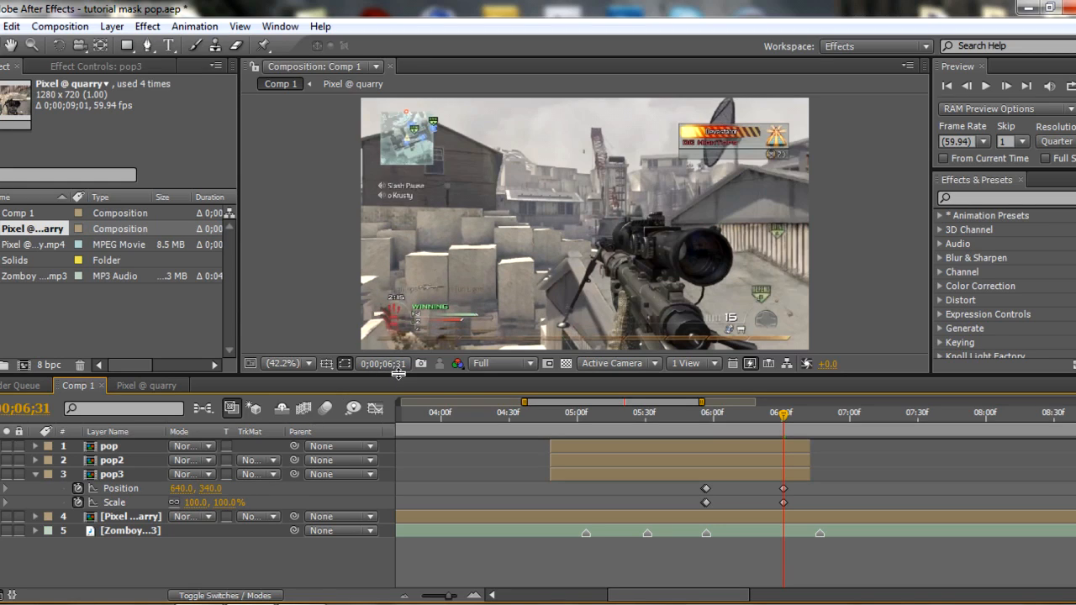
pyautogui.moveTo(400, 375); pyautogui.dragTo(399, 388)
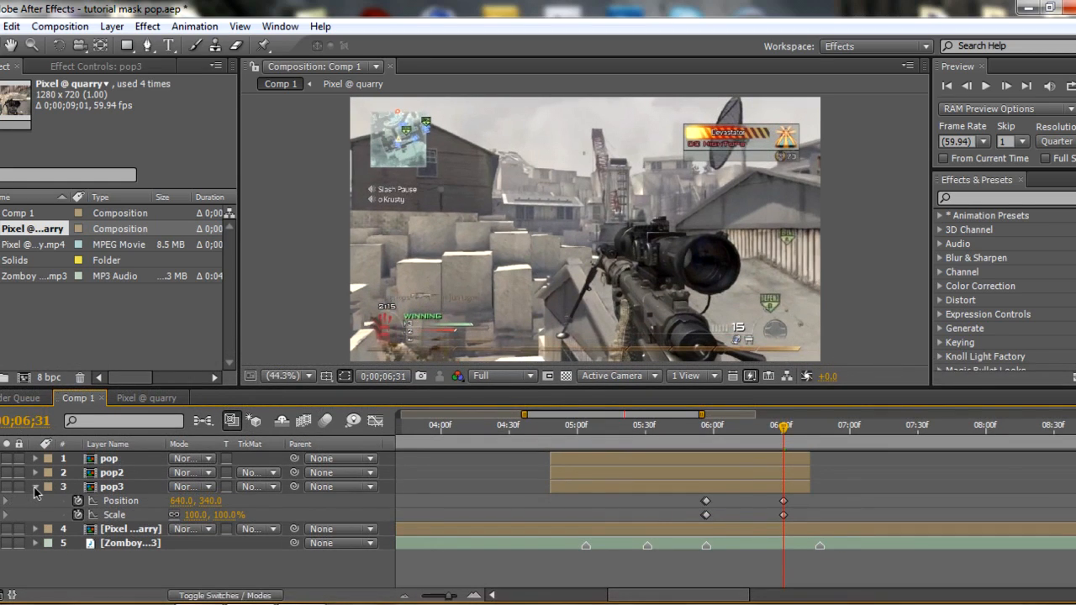
pyautogui.click(35, 487)
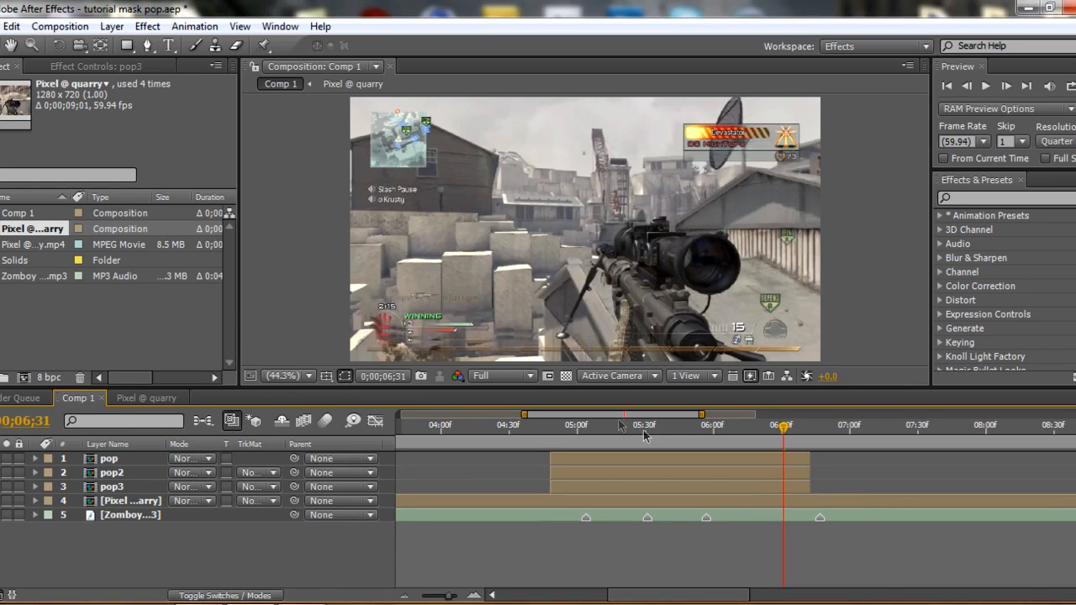
# Step: Reveal the keyframed properties of the pop, pop2 and pop3 layers and enlarge the timeline to show them all
pyautogui.click(133, 460)
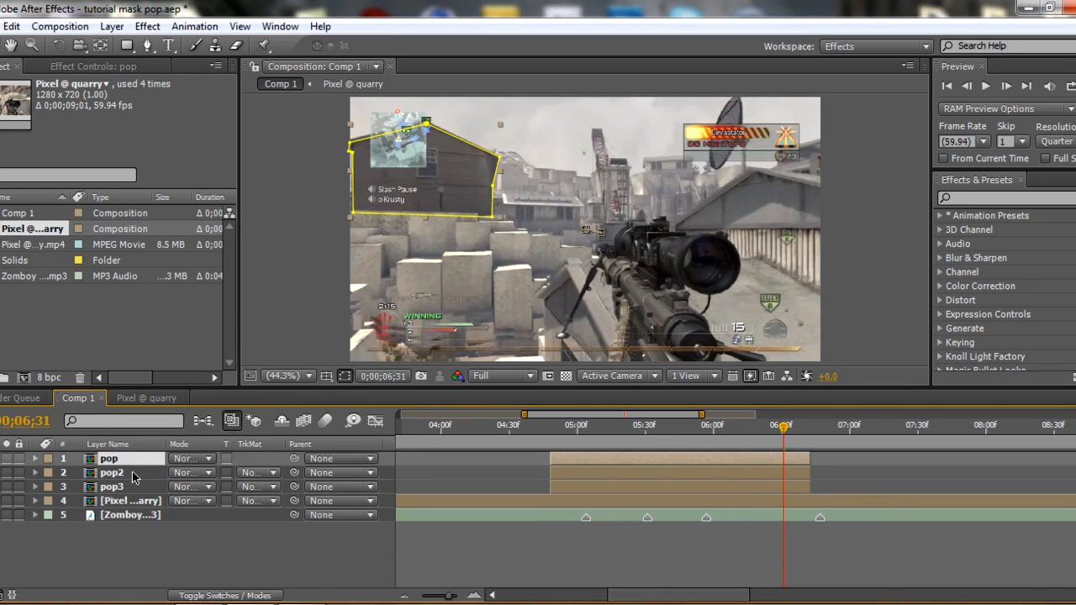
pyautogui.press('u')
pyautogui.click(128, 518)
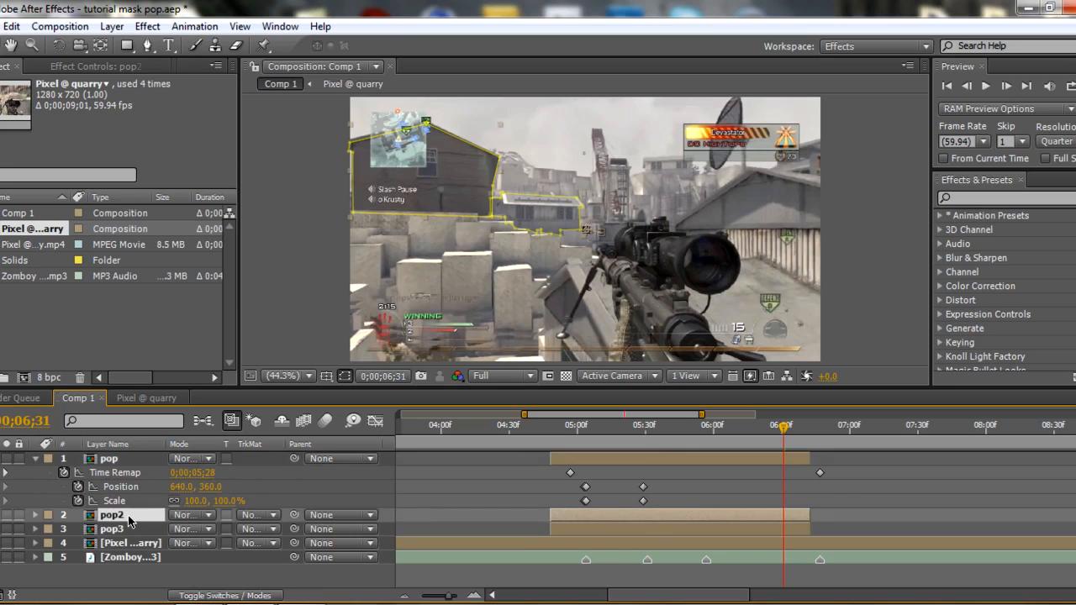
pyautogui.press('u')
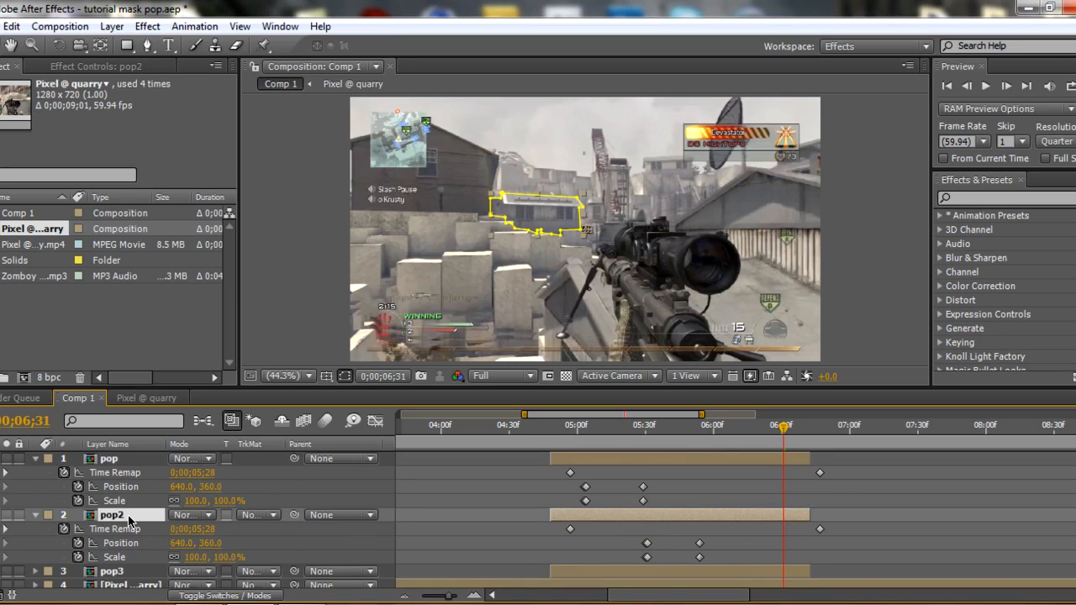
pyautogui.click(132, 572)
pyautogui.press('u')
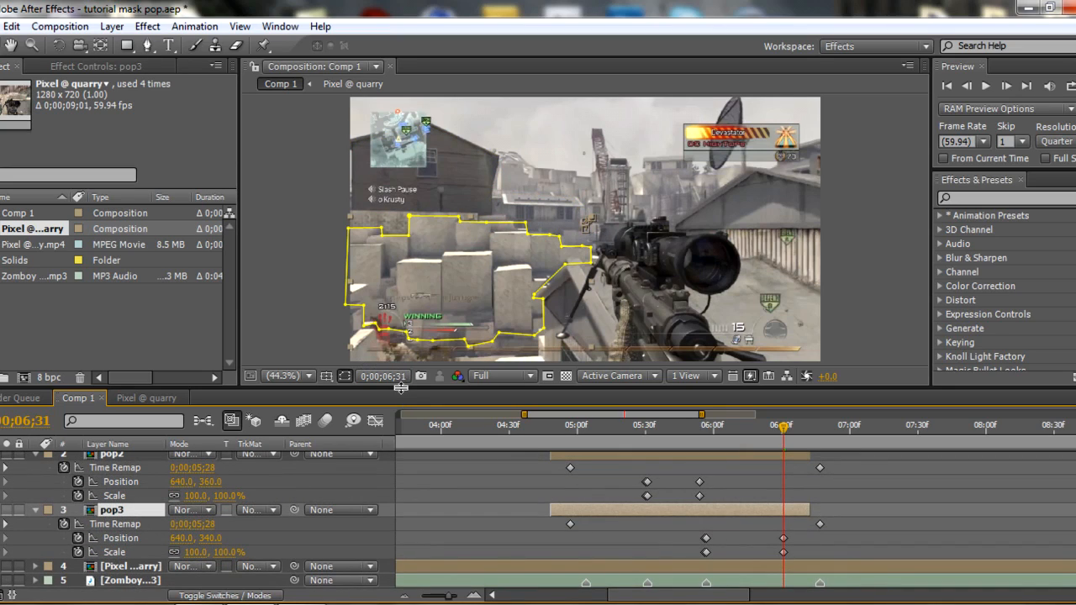
pyautogui.moveTo(454, 388); pyautogui.dragTo(454, 210)
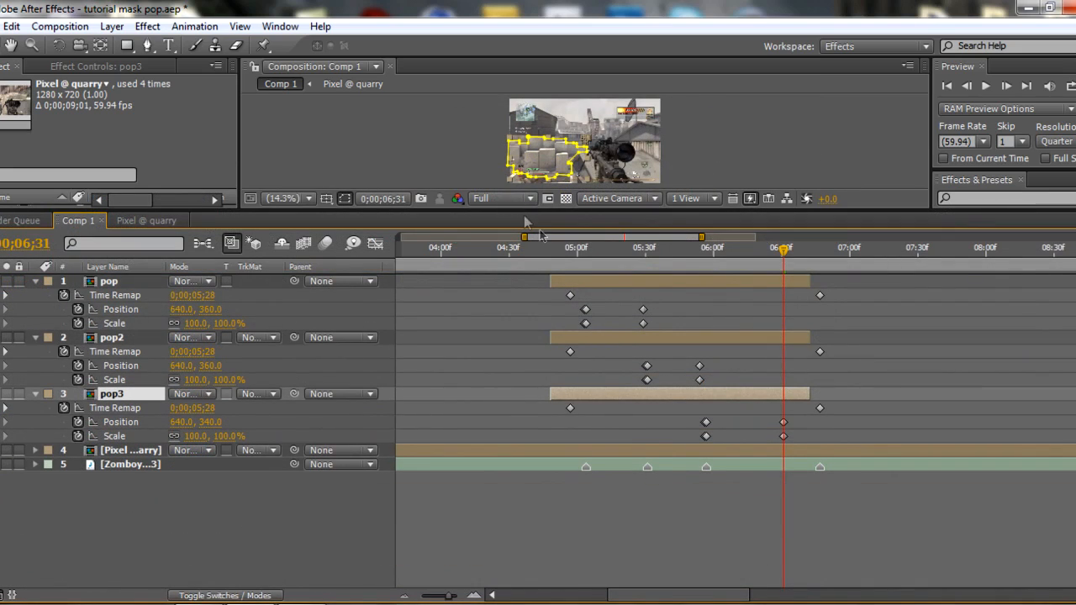
# Step: Keyframe the pop layer's Opacity at 100% at 0;00;04;59 and 0% one frame earlier, and collapse the layer
pyautogui.click(575, 252)
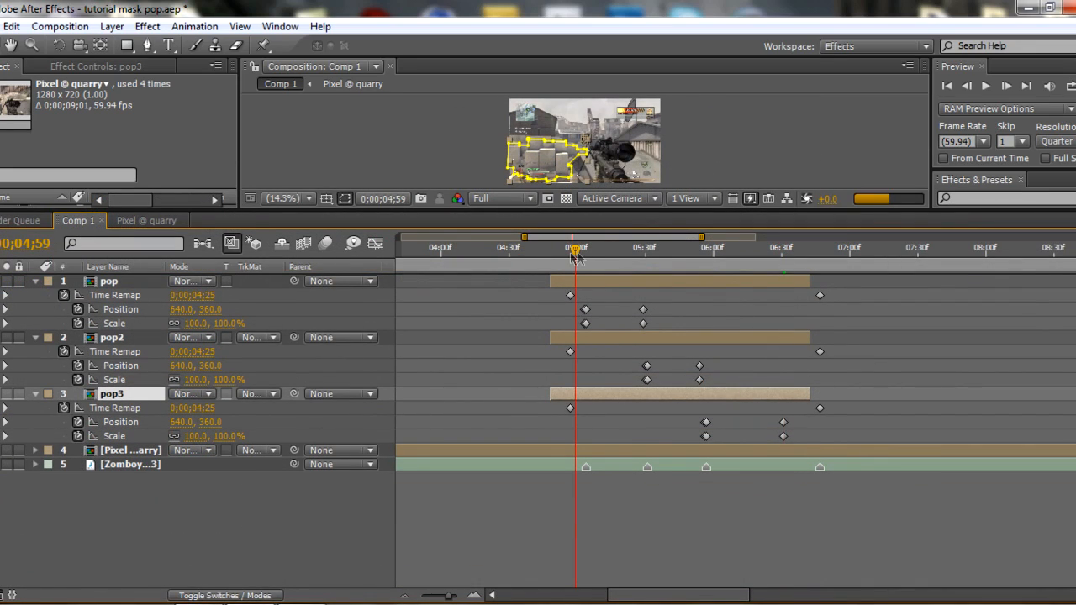
pyautogui.click(138, 282)
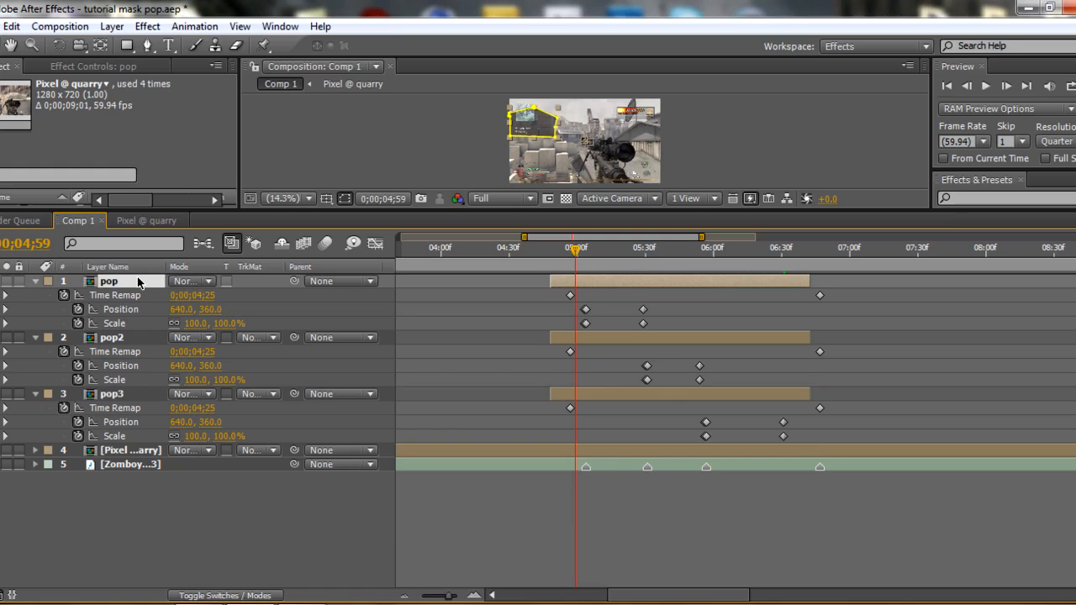
pyautogui.press('t')
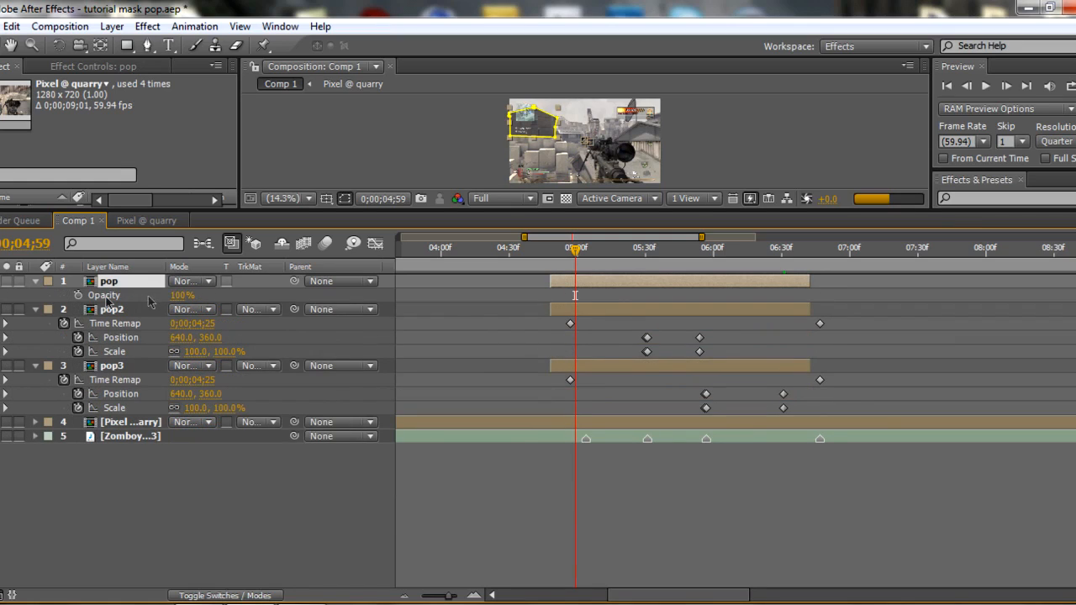
pyautogui.click(79, 295)
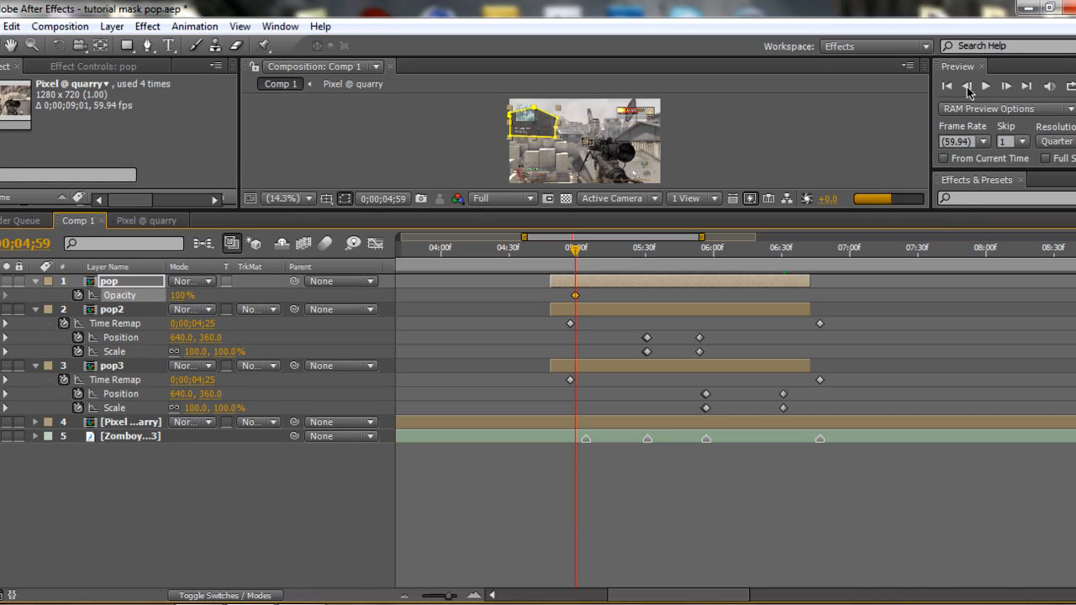
pyautogui.click(967, 86)
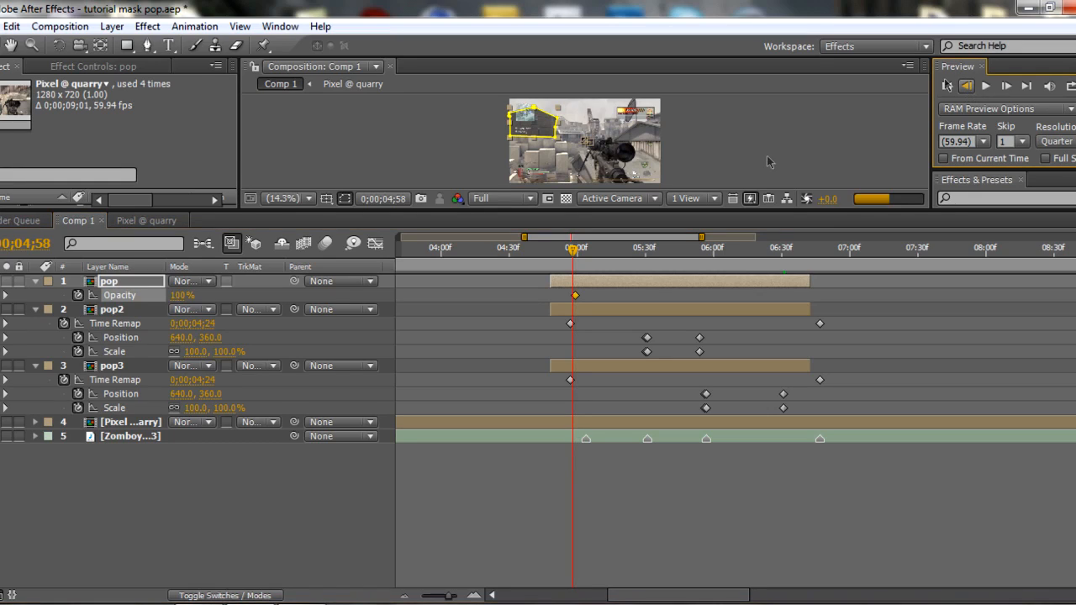
pyautogui.click(183, 295)
pyautogui.write('0')
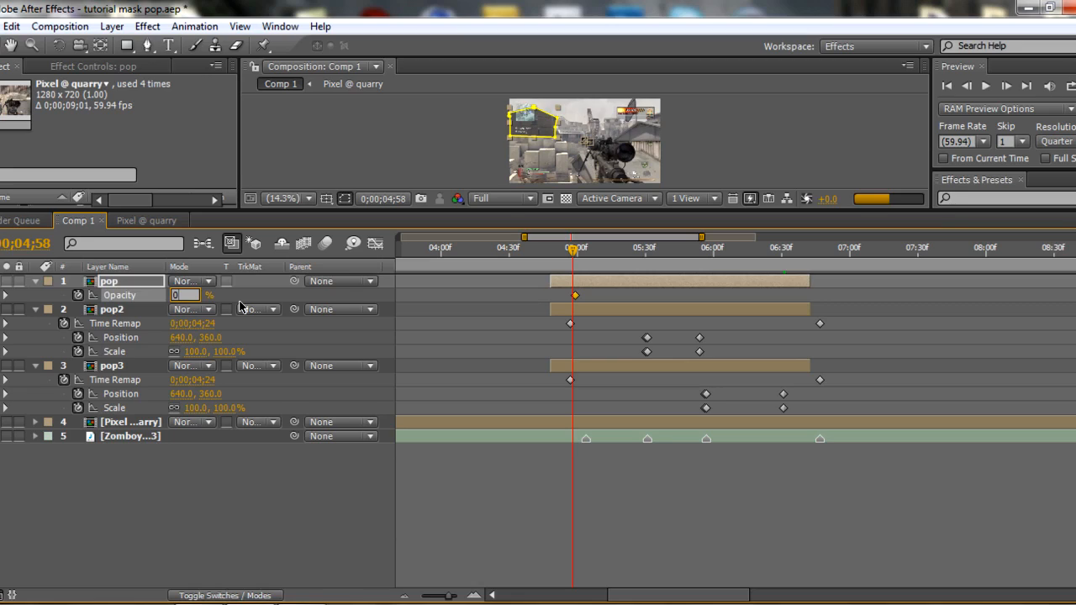
pyautogui.press('Return')
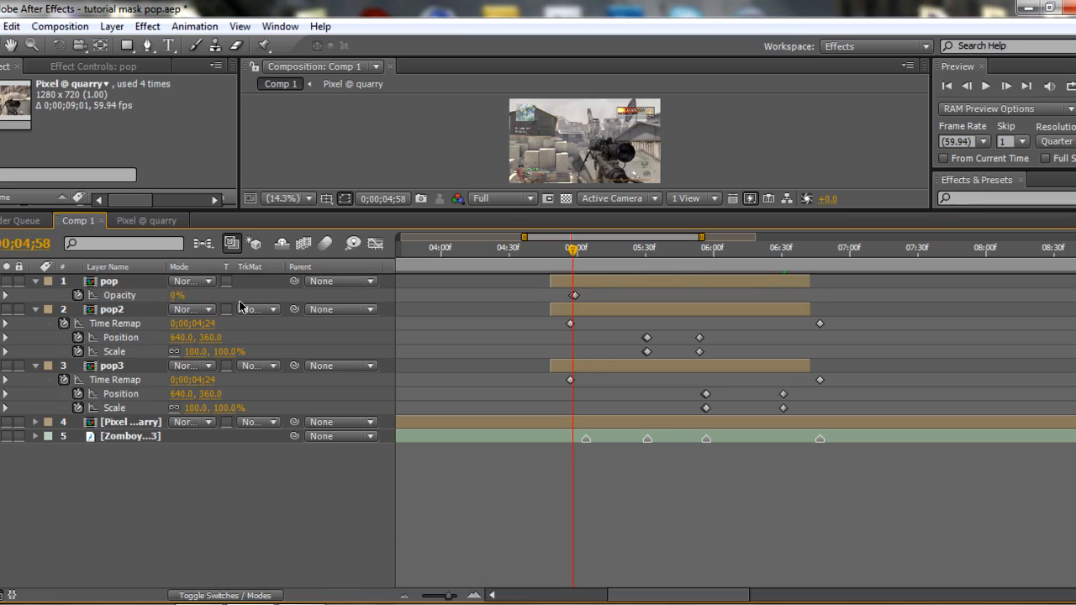
pyautogui.click(34, 280)
# Step: Keyframe the pop2 layer's Opacity at 100% at 0;00;05;27 and 0% at 0;00;05;26
pyautogui.click(638, 252)
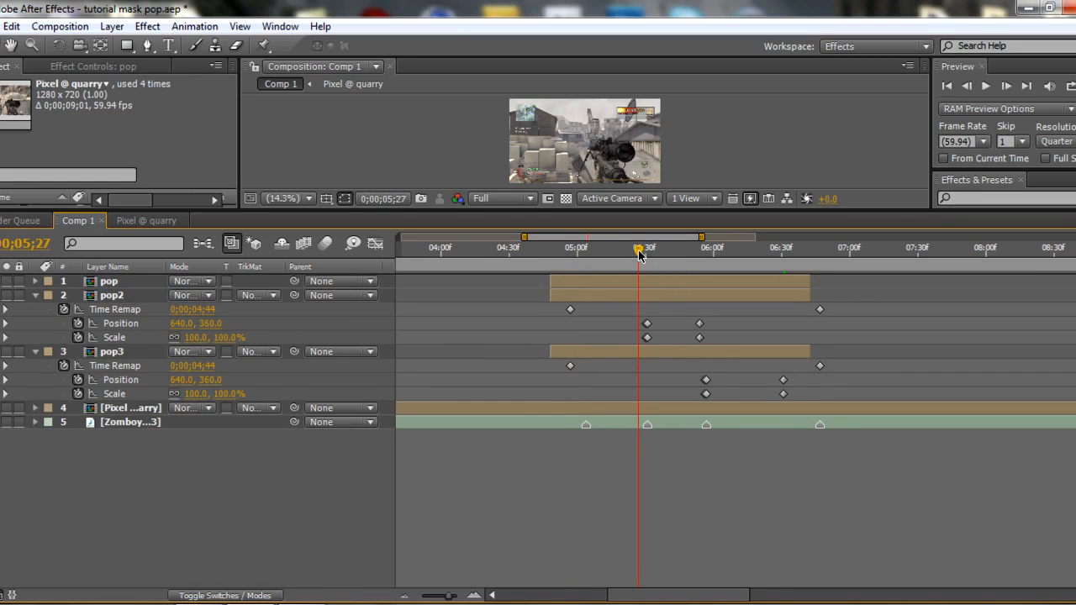
pyautogui.press('t')
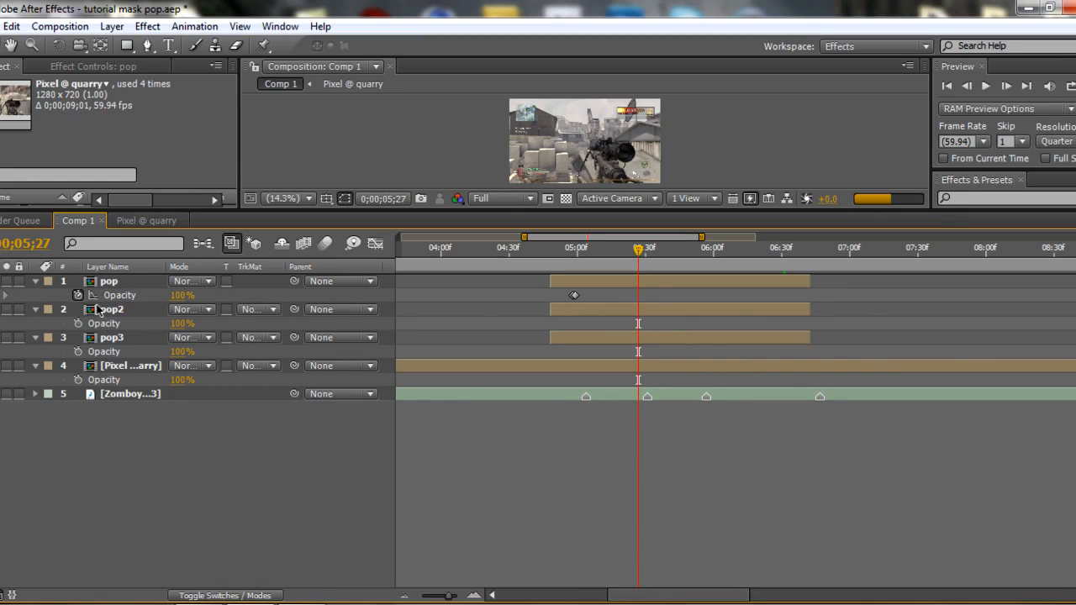
pyautogui.click(100, 311)
pyautogui.click(78, 324)
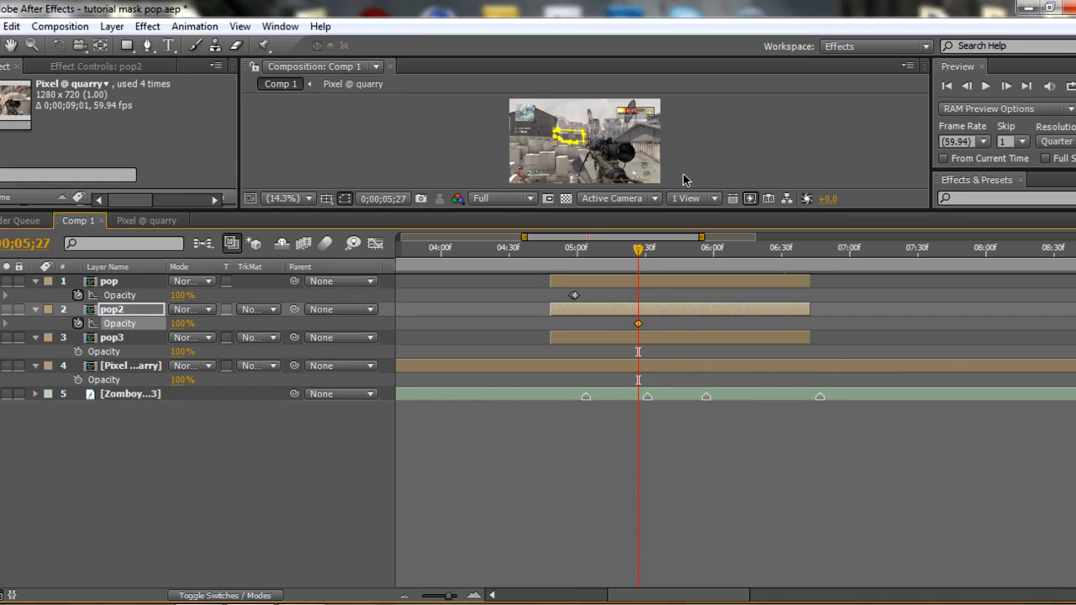
pyautogui.click(967, 86)
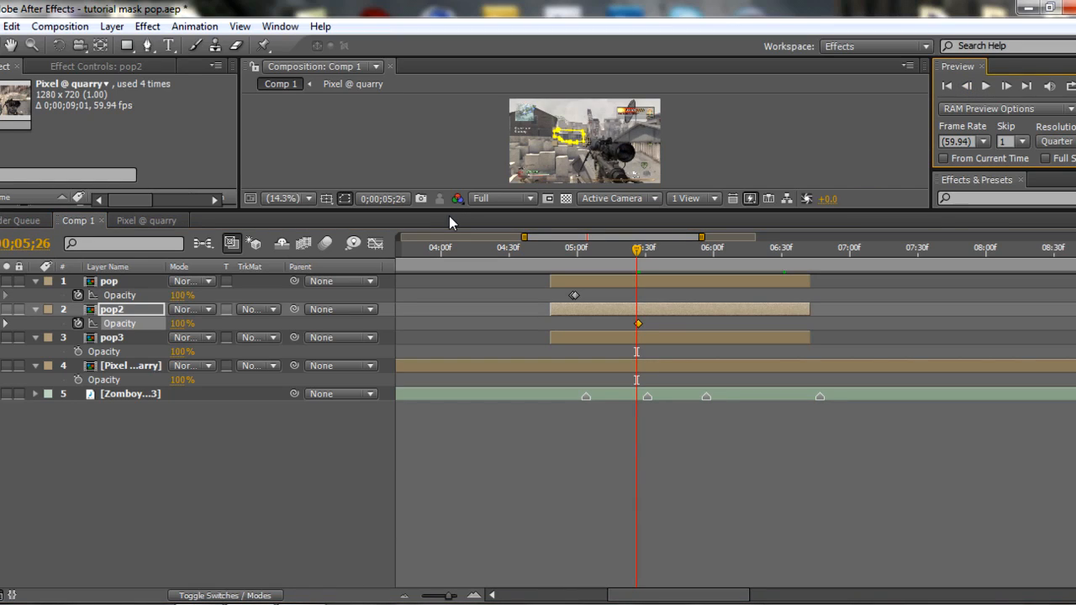
pyautogui.click(182, 324)
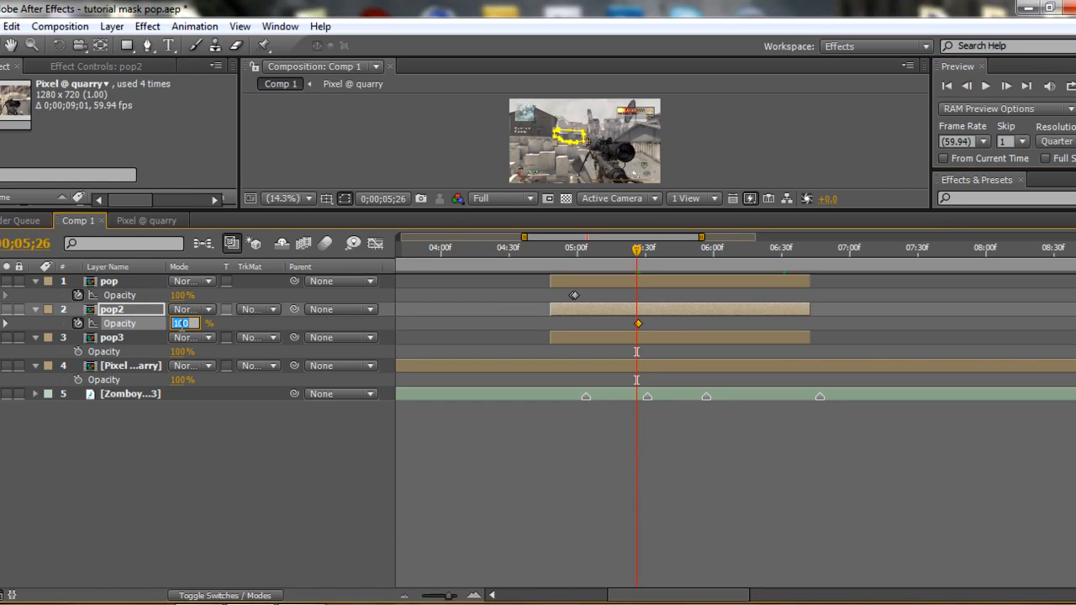
pyautogui.write('0')
pyautogui.click(259, 326)
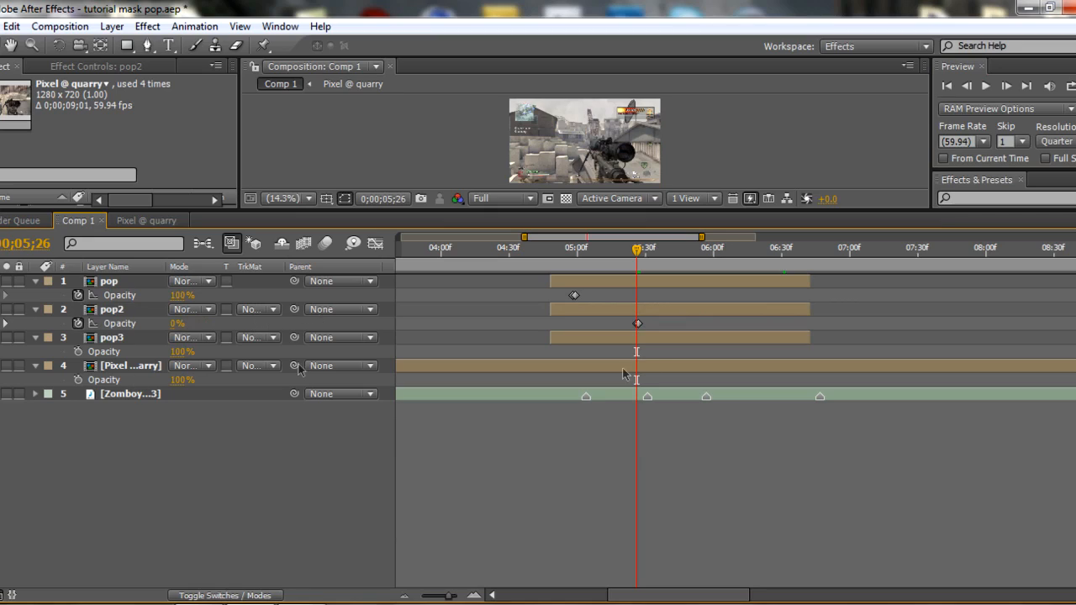
# Step: Keyframe the pop3 layer's Opacity at 100% at 0;00;05;52 and 0% at 0;00;05;51
pyautogui.click(703, 257)
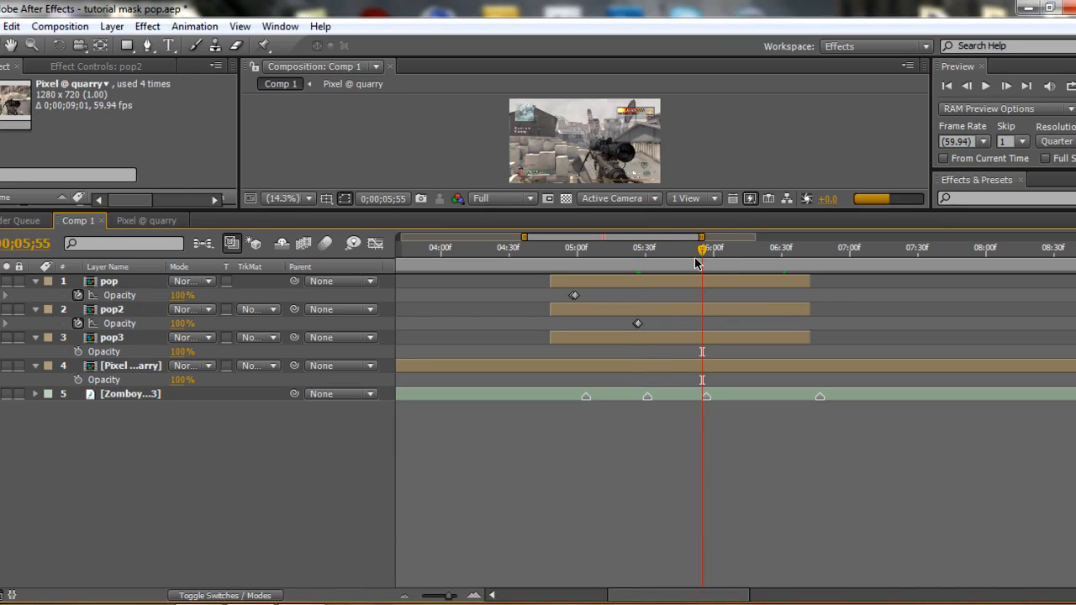
pyautogui.click(696, 252)
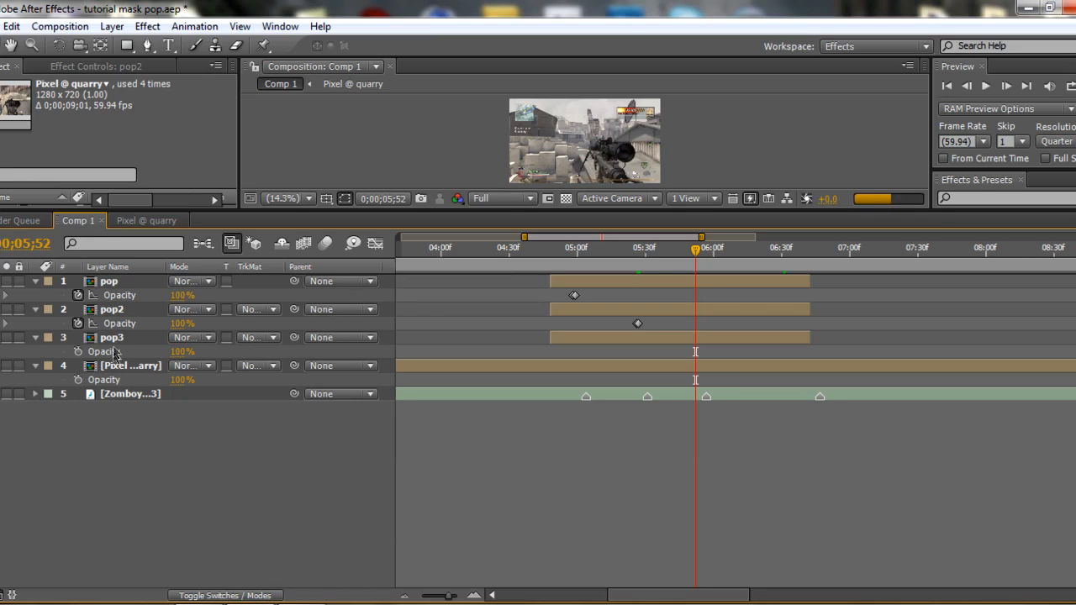
pyautogui.click(114, 338)
pyautogui.click(79, 352)
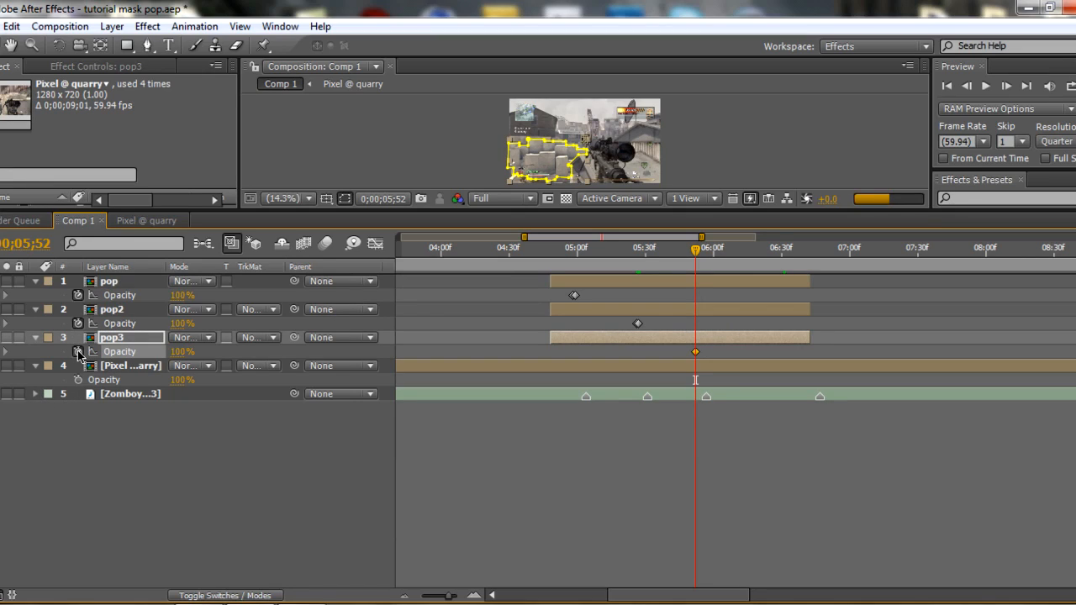
pyautogui.click(968, 87)
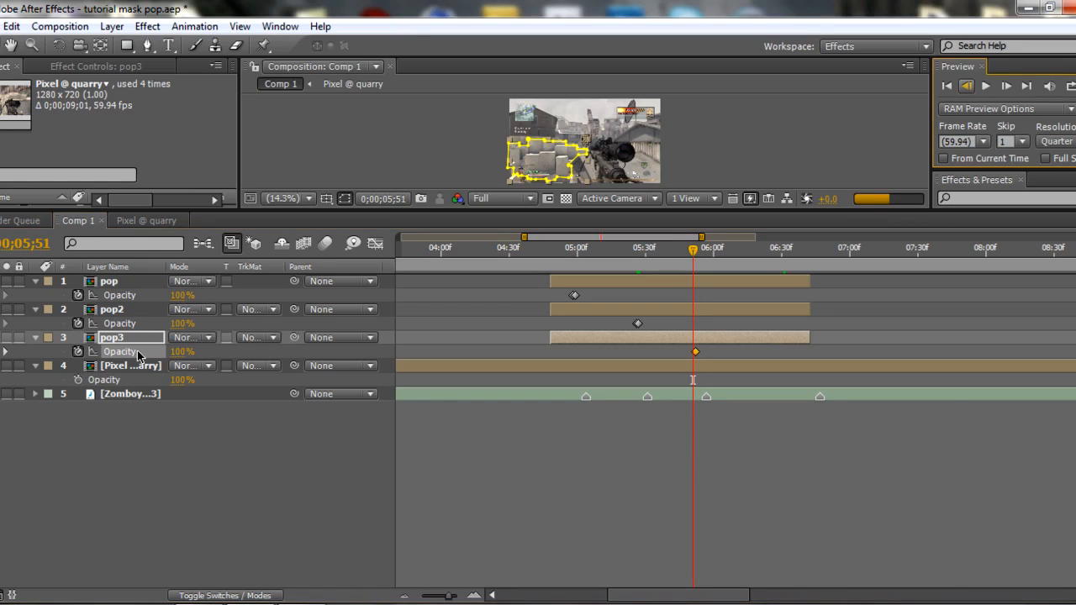
pyautogui.click(181, 353)
pyautogui.write('0')
pyautogui.press('Return')
# Step: Reveal all keyframed properties of the pop, pop2 and pop3 layers and move the current time to 0;00;05;33
pyautogui.click(126, 286)
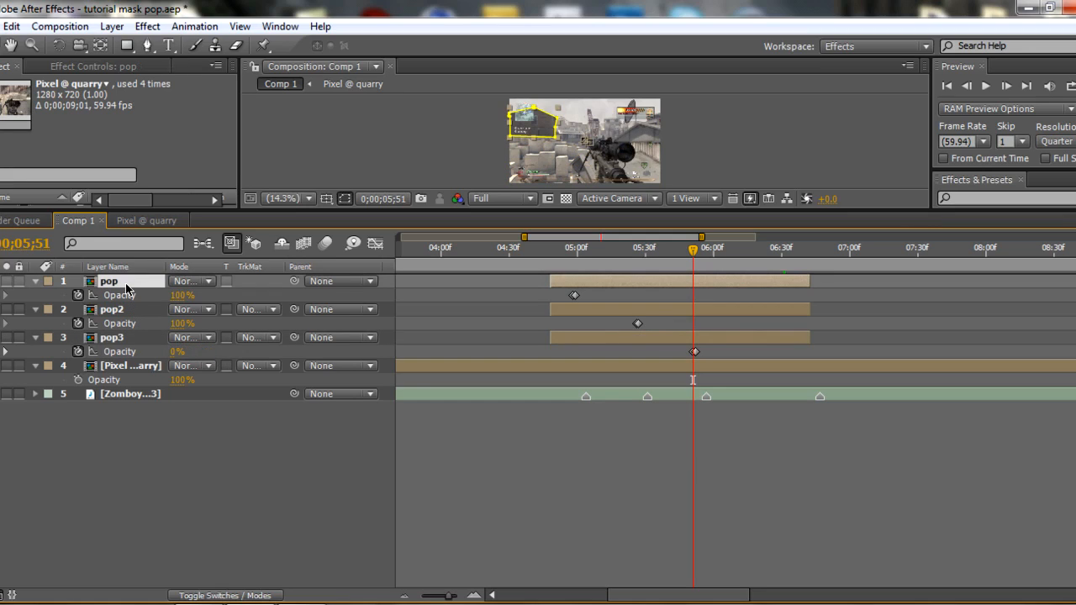
pyautogui.press('u')
pyautogui.click(128, 353)
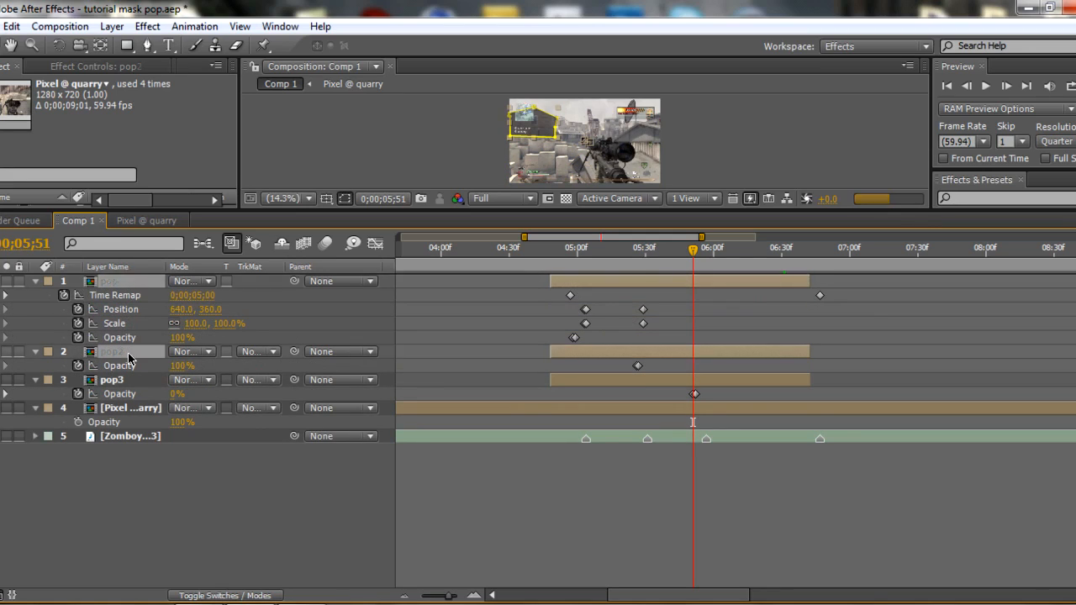
pyautogui.press('u')
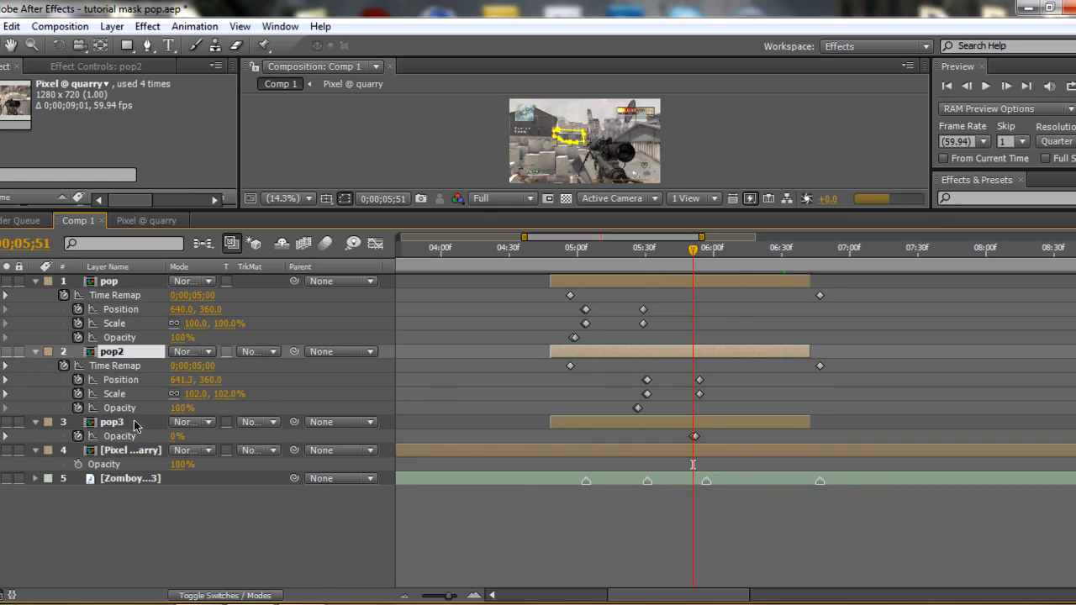
pyautogui.click(135, 425)
pyautogui.press('u')
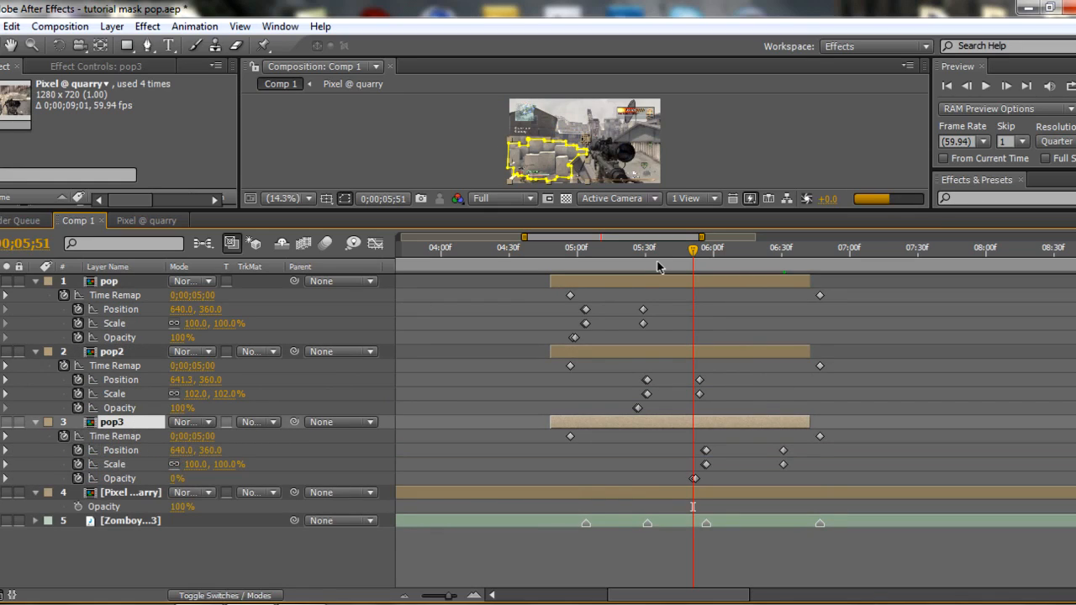
pyautogui.click(651, 259)
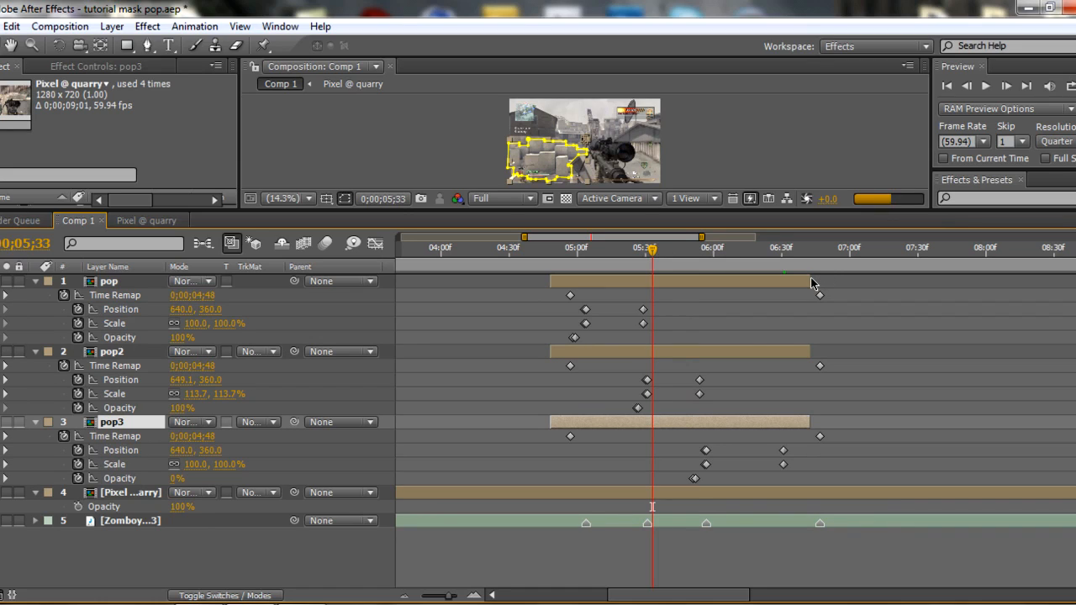
pyautogui.hotkey('alt', ']')
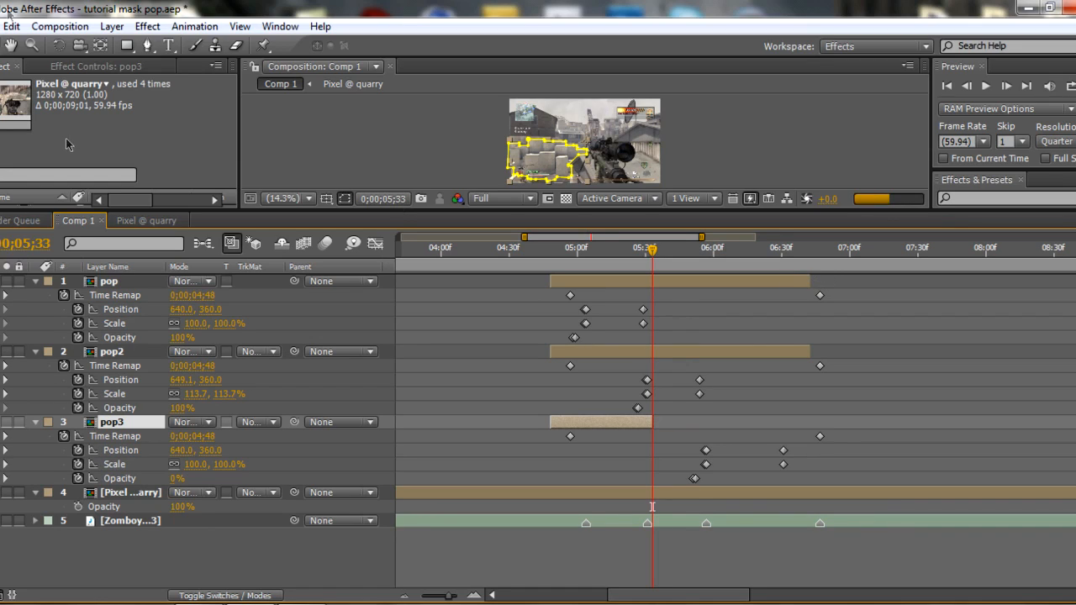
pyautogui.click(12, 26)
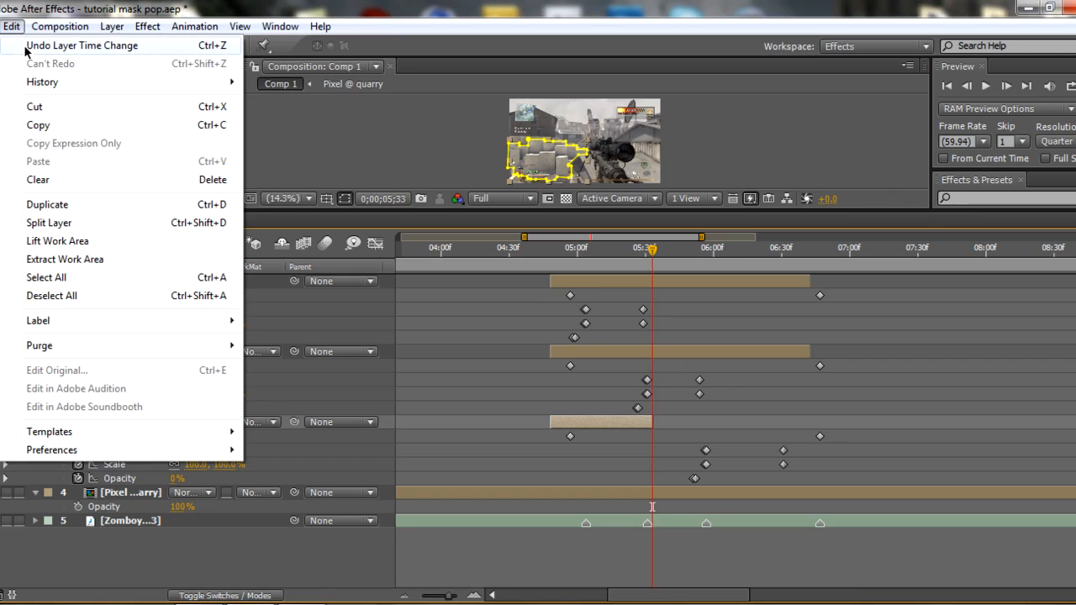
pyautogui.click(163, 53)
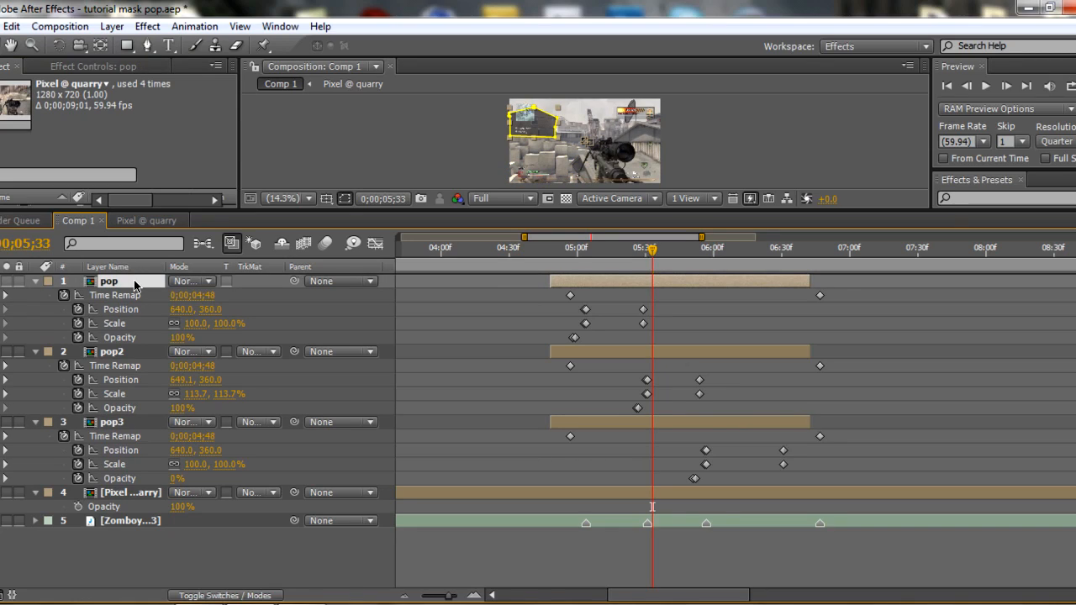
# Step: Trim the pop layer to end at 0;00;05;33 and the pop2 layer to run from 0;00;05;23 to 0;00;05;59
pyautogui.hotkey('alt', ']')
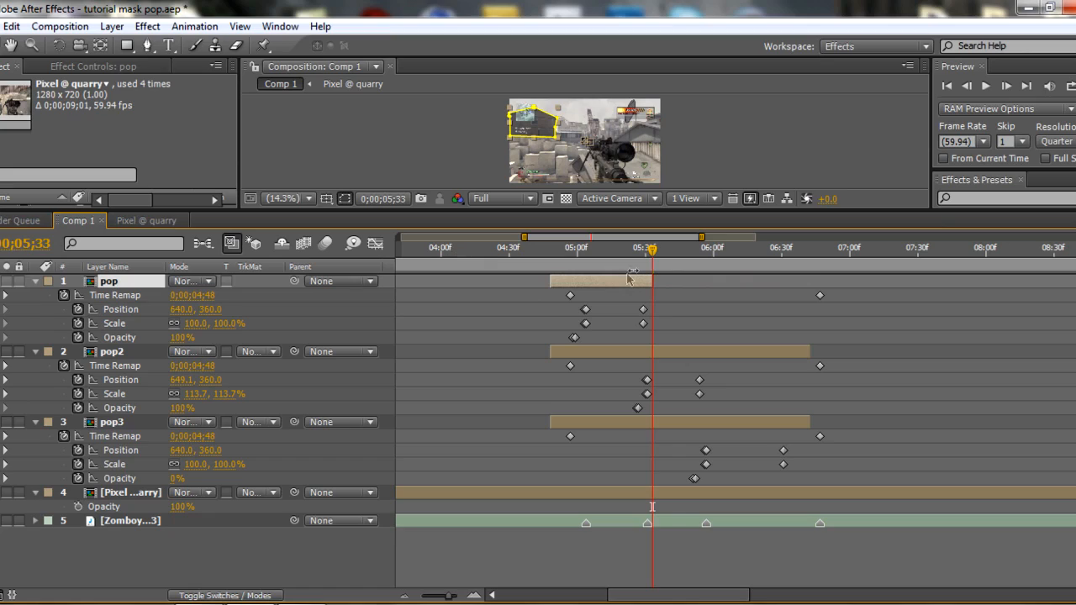
pyautogui.click(712, 250)
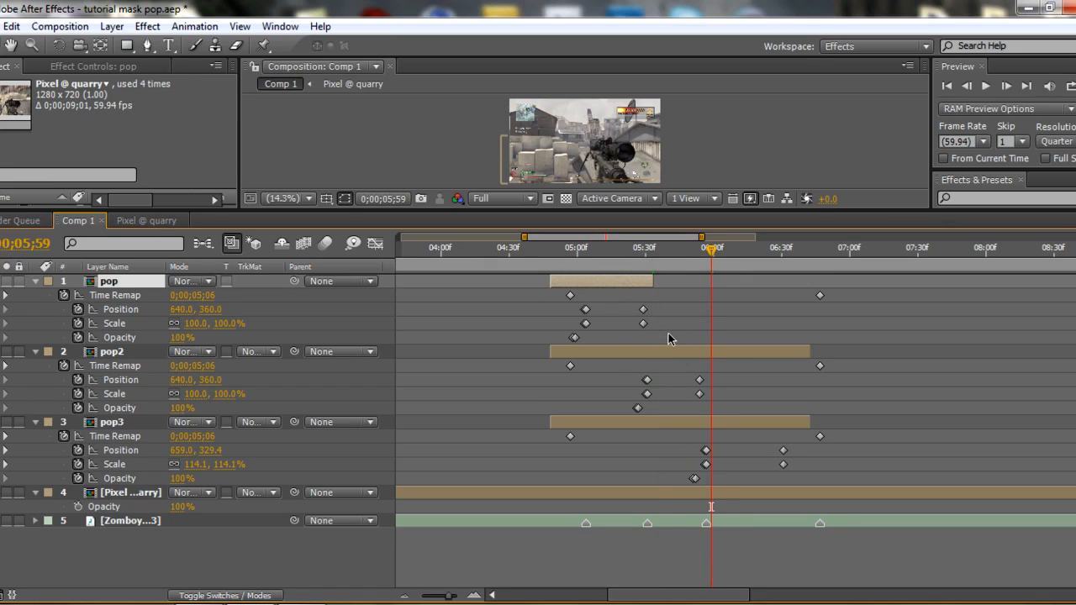
pyautogui.click(694, 356)
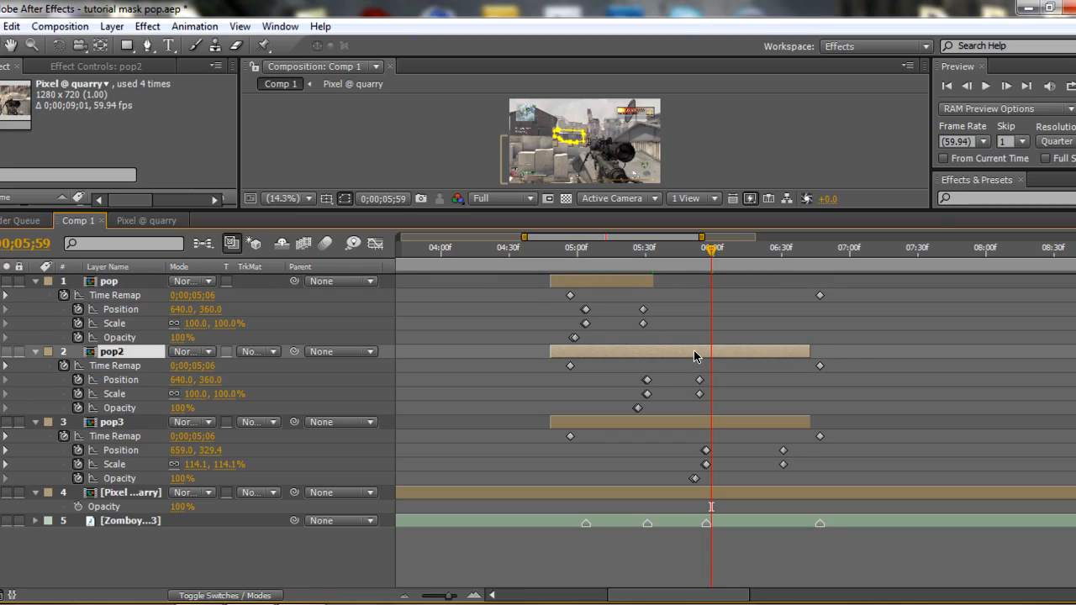
pyautogui.hotkey('alt', ']')
pyautogui.click(628, 247)
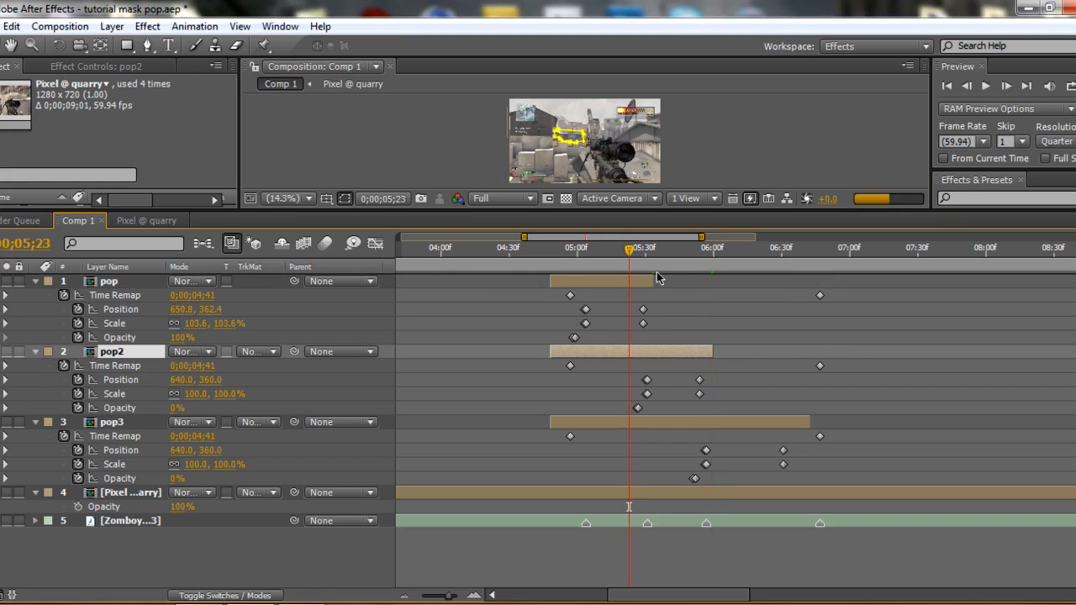
pyautogui.hotkey('alt', '[')
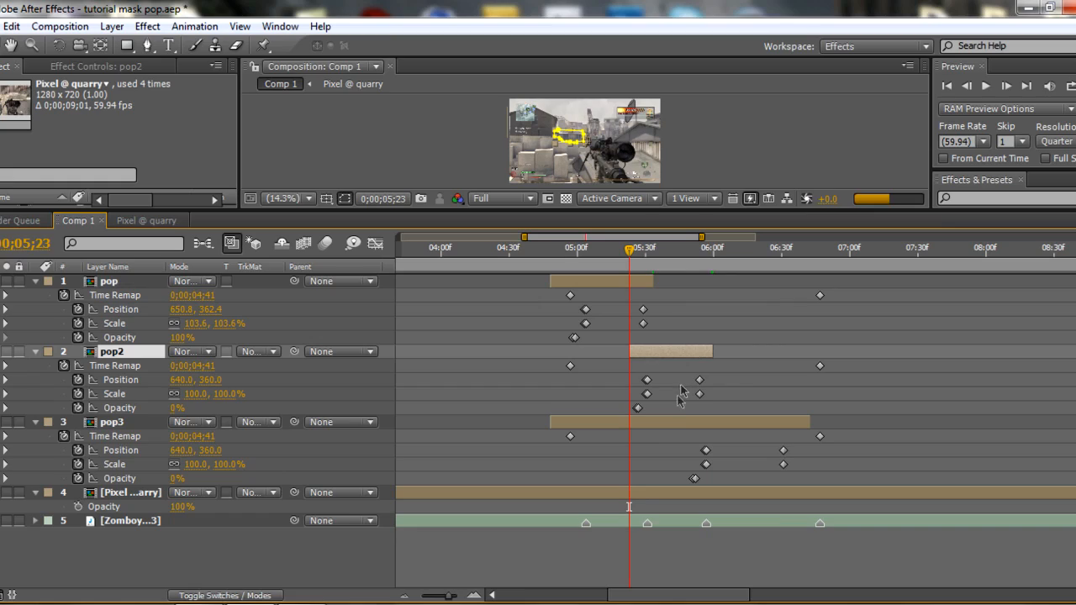
# Step: Trim the pop3 layer to run from 0;00;05;50 to 0;00;06;39
pyautogui.click(697, 252)
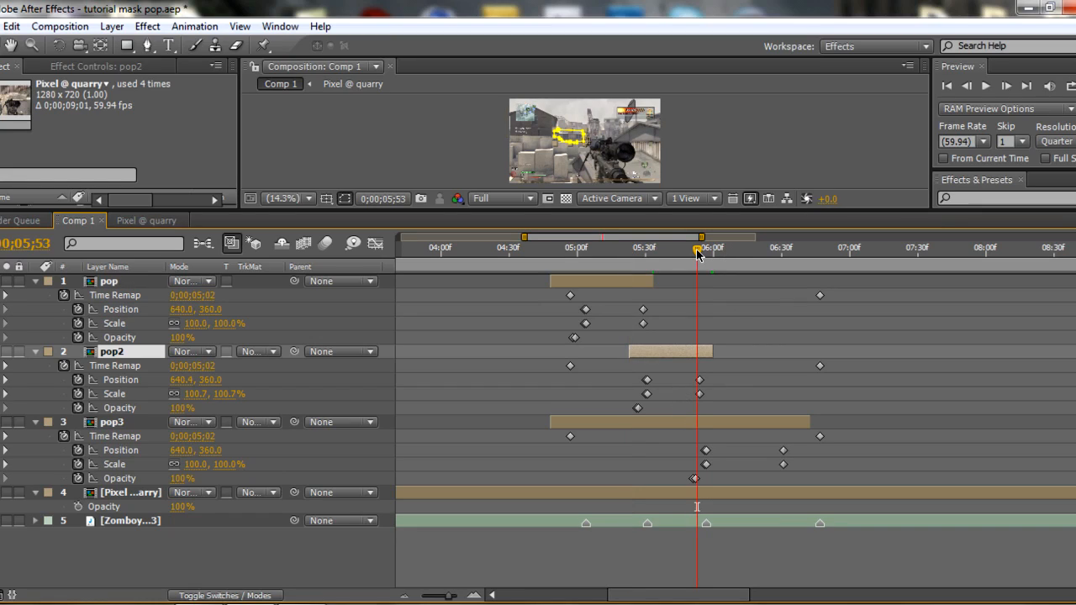
pyautogui.moveTo(697, 253); pyautogui.dragTo(690, 254)
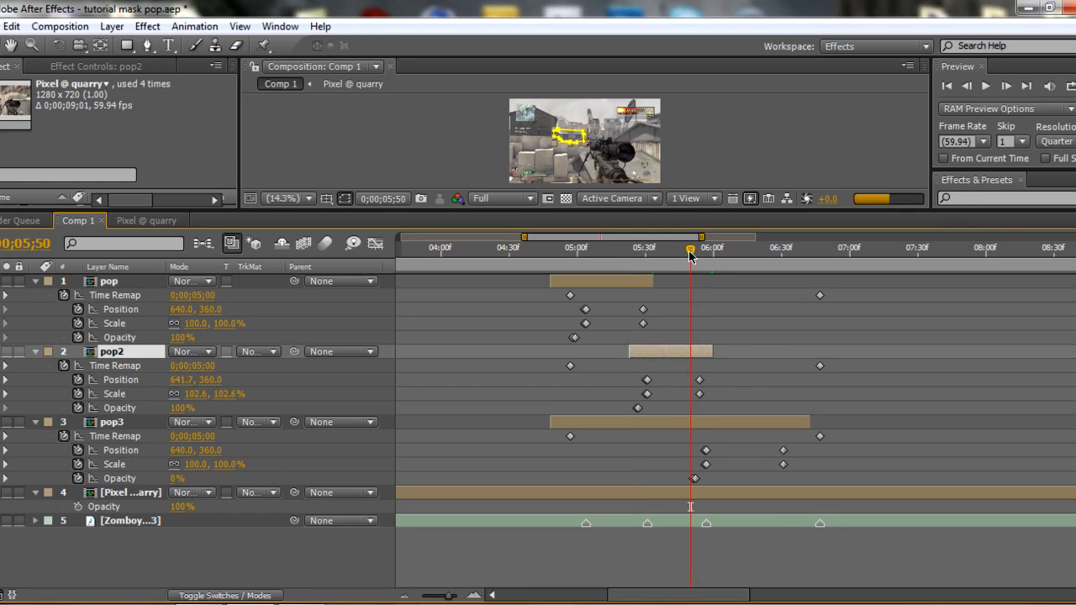
pyautogui.hotkey('alt', '[')
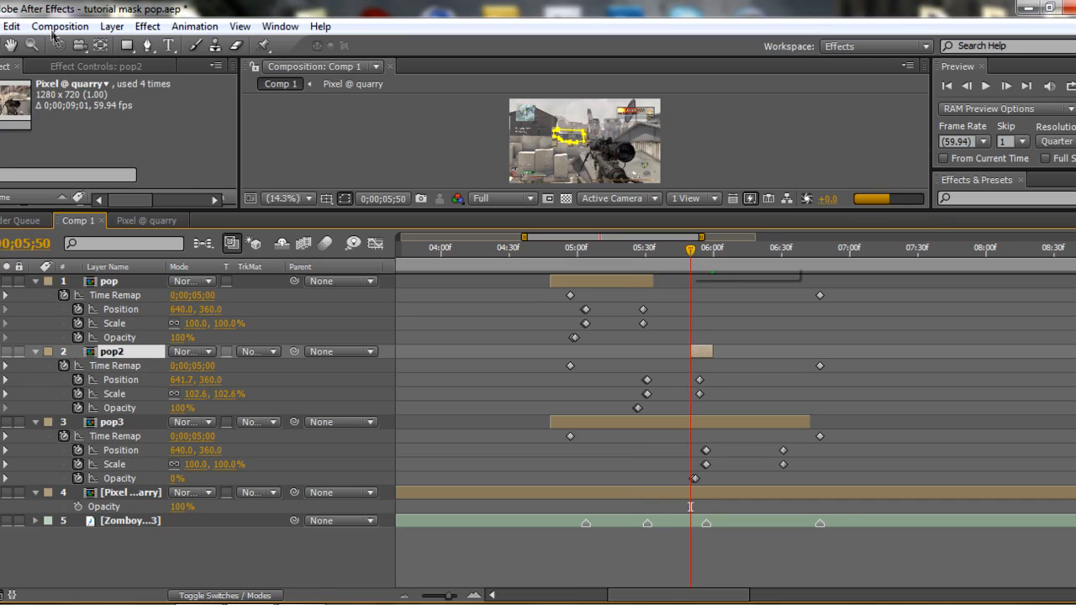
pyautogui.hotkey('ctrl', 'z')
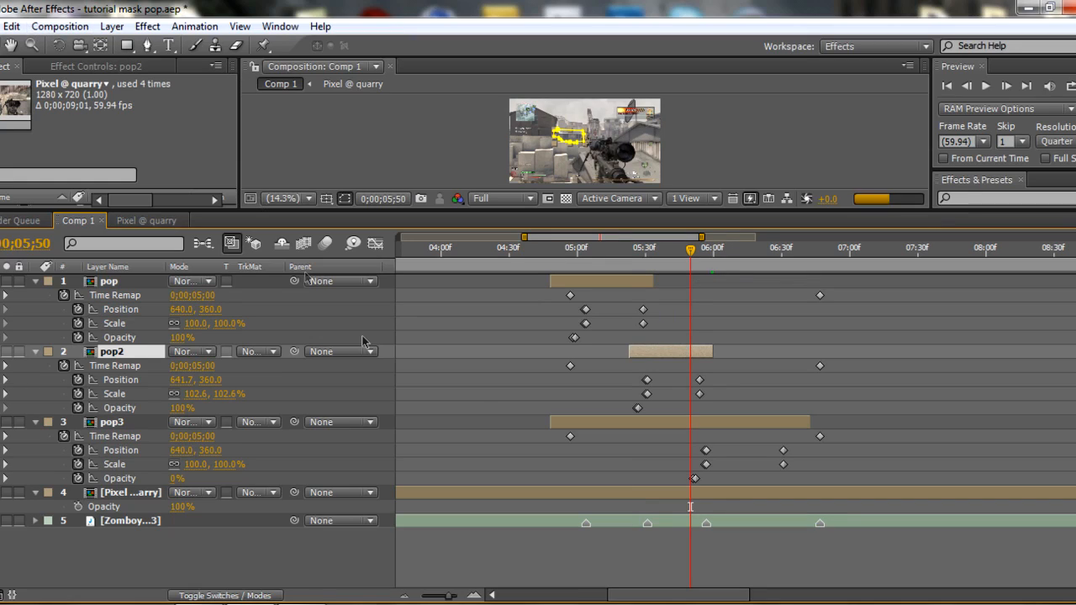
pyautogui.click(562, 422)
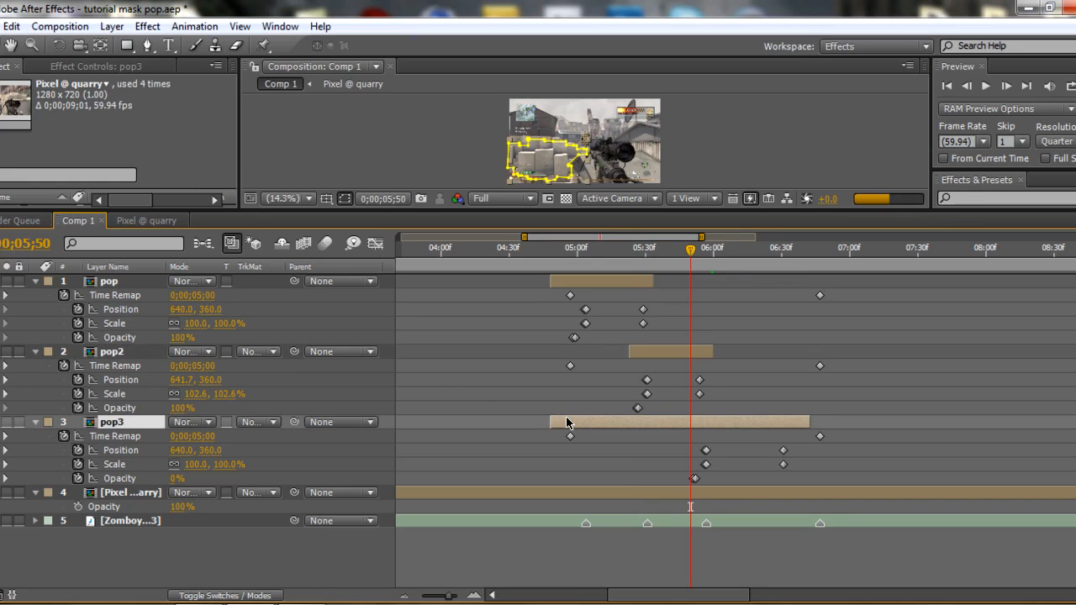
pyautogui.hotkey('alt', '[')
pyautogui.click(802, 249)
pyautogui.hotkey('alt', ']')
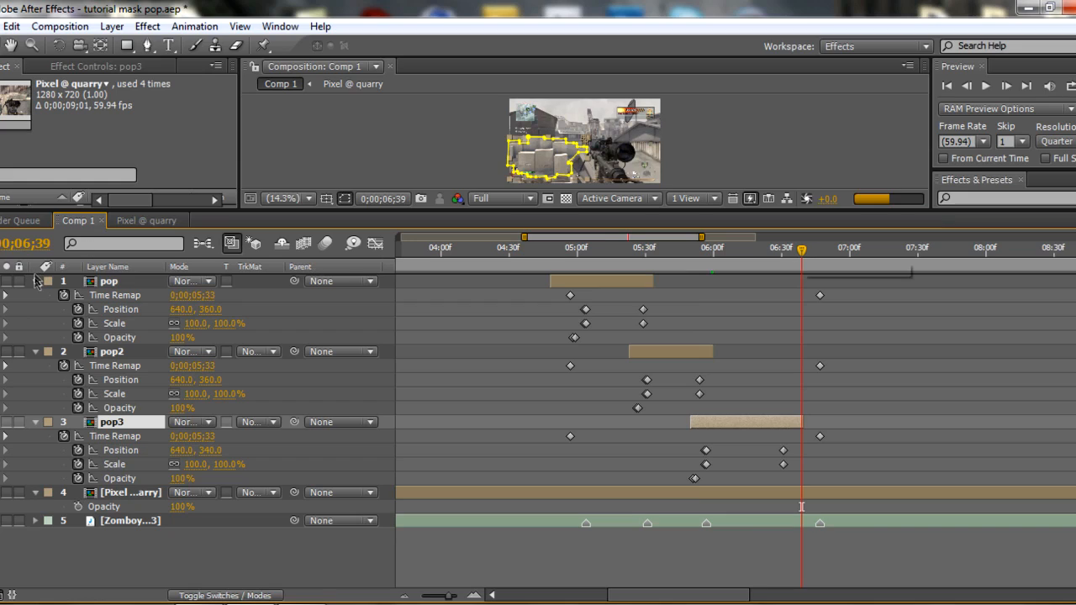
# Step: Collapse the properties of the pop, pop2, pop3 and Pixel @ quarry layers in the timeline
pyautogui.click(35, 281)
pyautogui.click(34, 295)
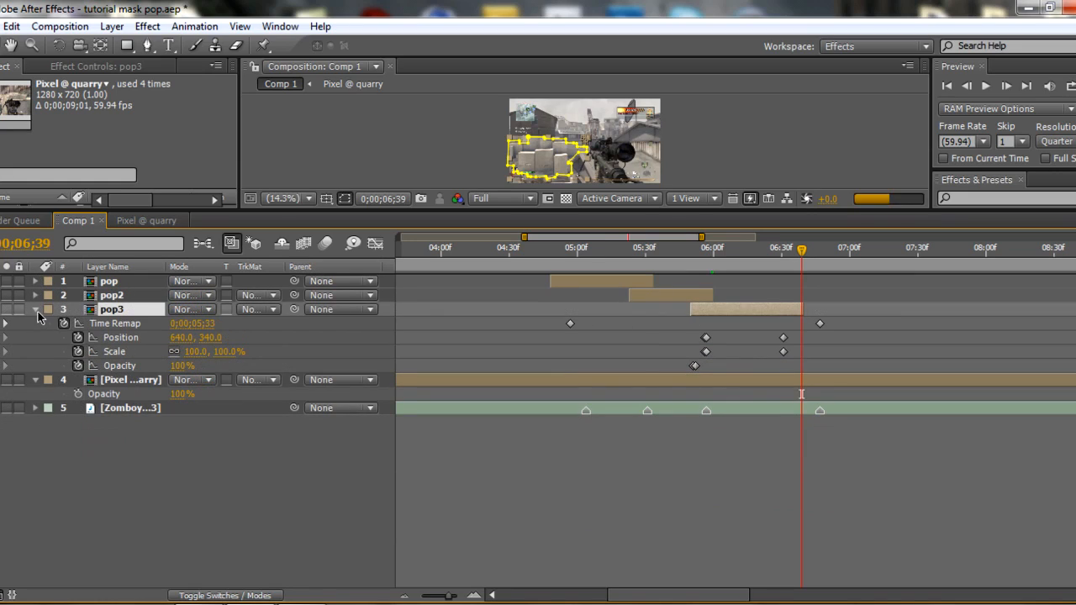
pyautogui.click(35, 309)
pyautogui.click(35, 324)
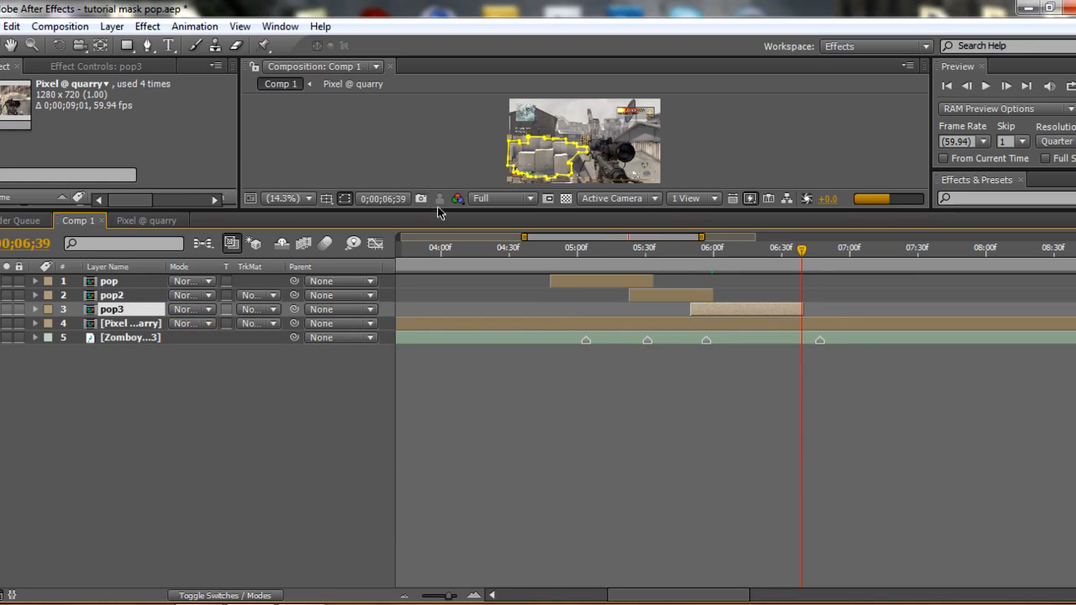
# Step: Preview the animation at Third resolution in an enlarged composition viewer, then make the viewer smaller again
pyautogui.moveTo(437, 213); pyautogui.dragTo(436, 444)
pyautogui.click(502, 434)
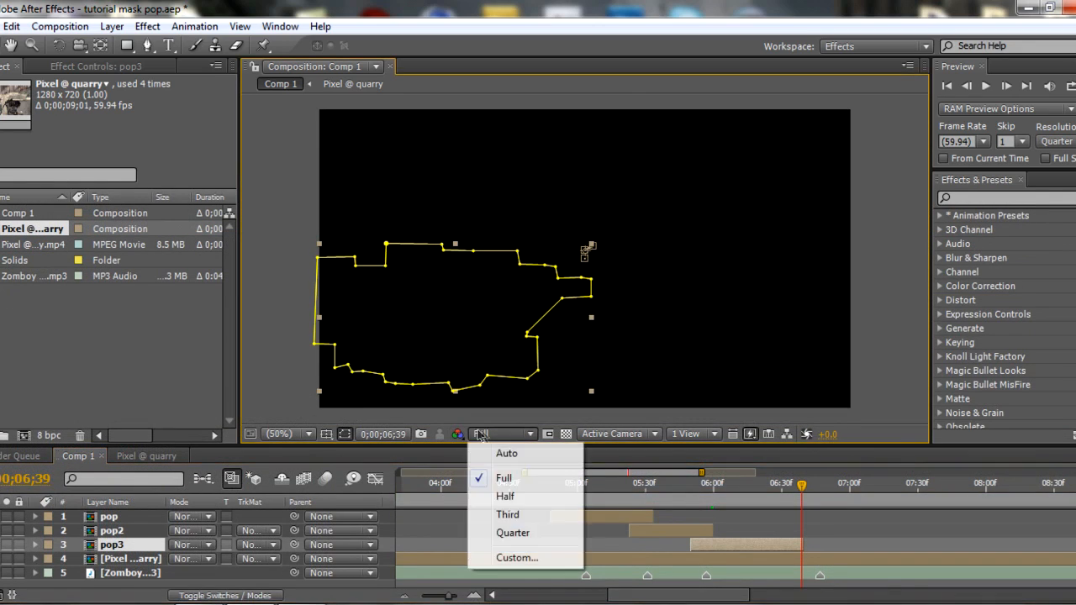
pyautogui.click(523, 514)
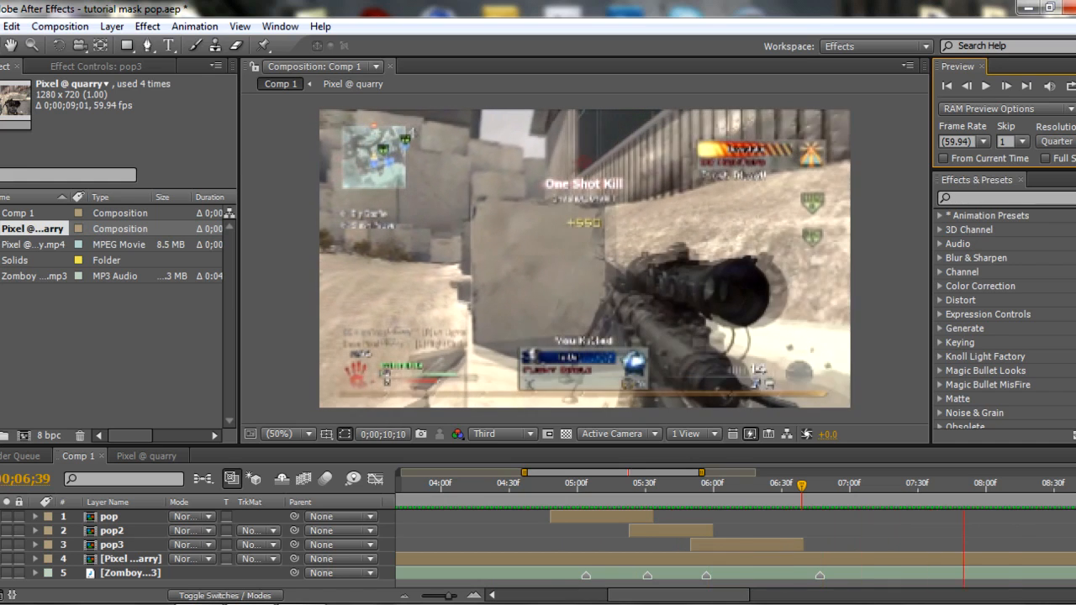
pyautogui.press('space')
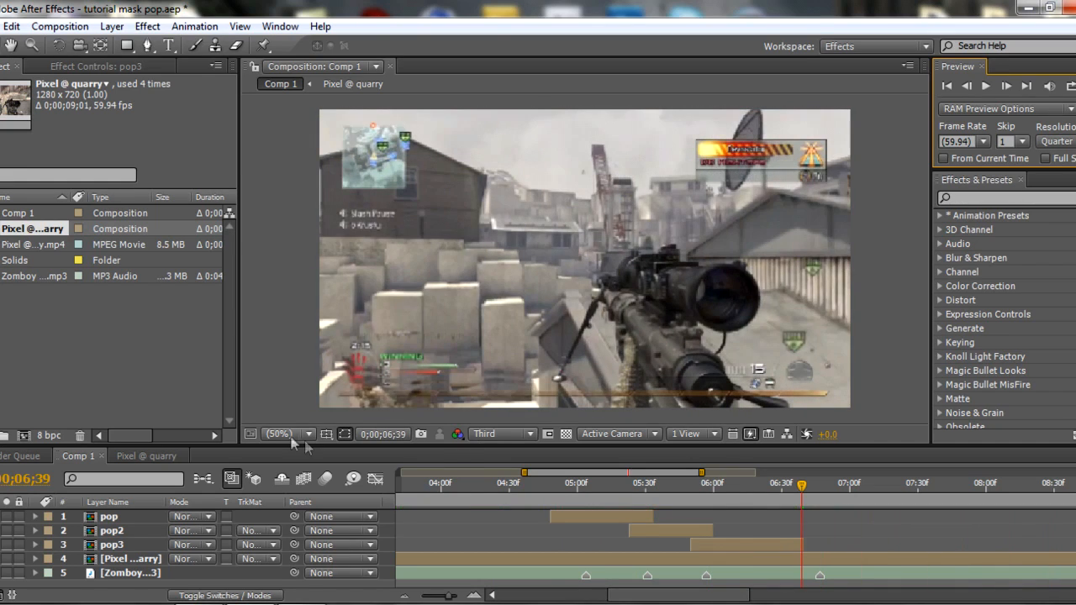
pyautogui.moveTo(326, 446); pyautogui.dragTo(385, 342)
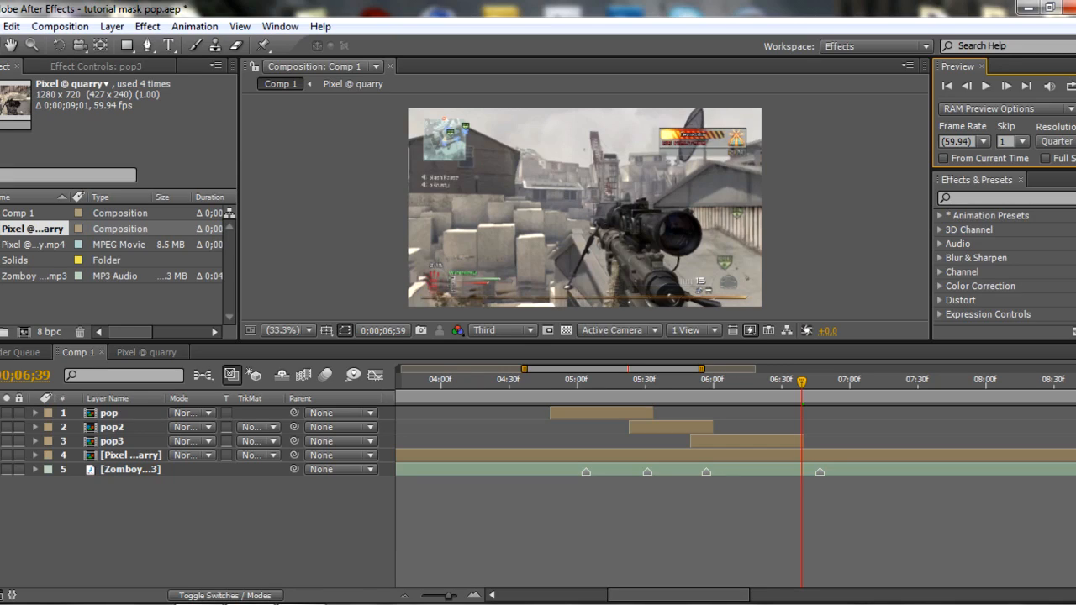
pyautogui.moveTo(199, 601)
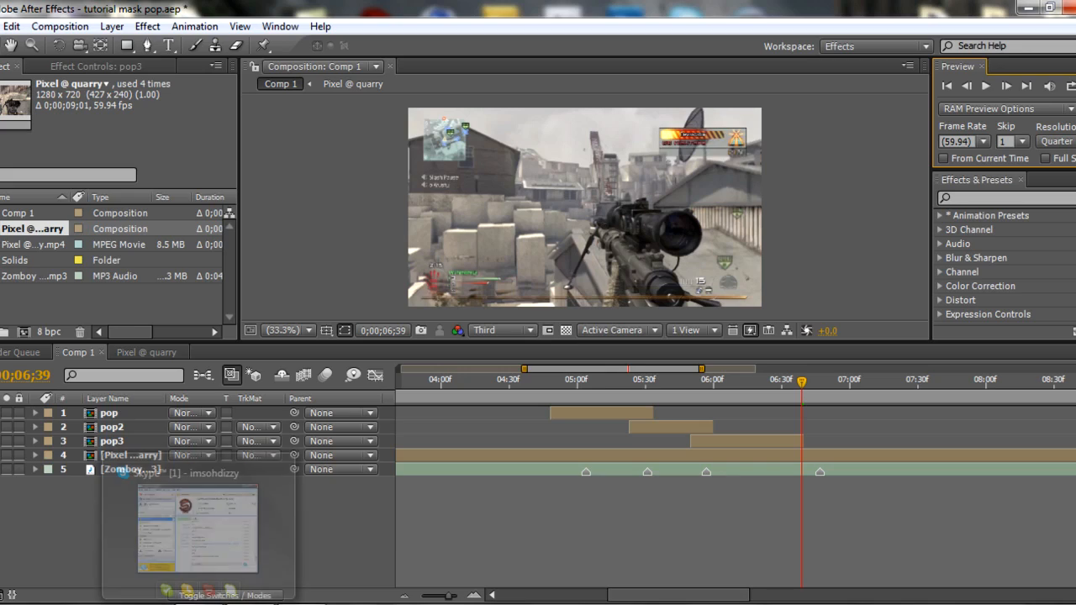